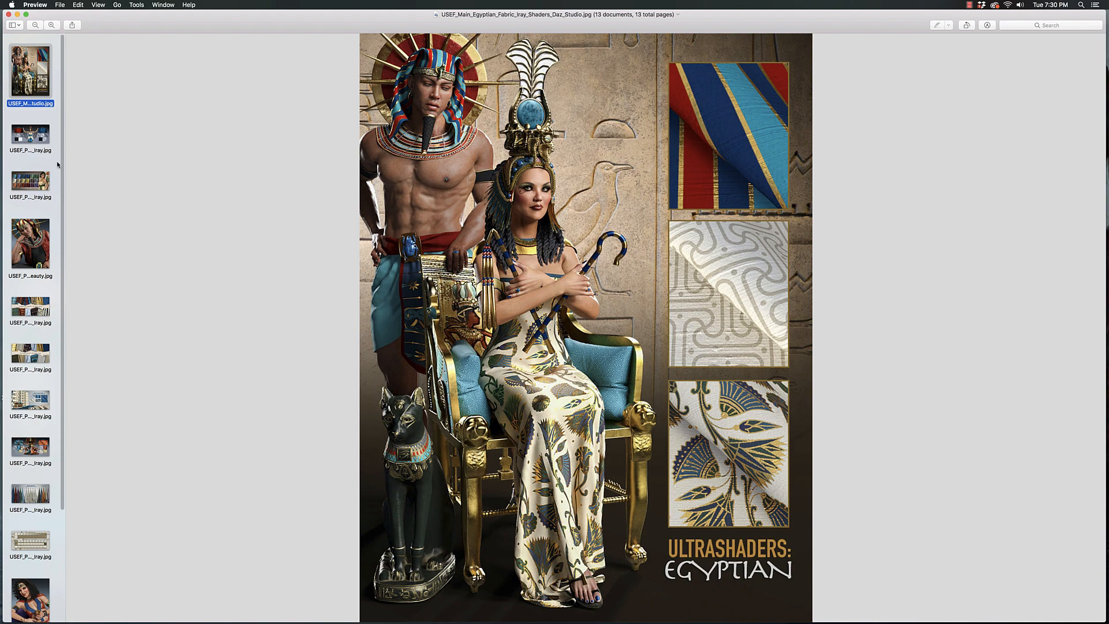
# View the Egyptian reference collage and the named colour swatch chart, and return to the main UltraShaders Egyptian promo image
pyautogui.moveTo(62, 166); pyautogui.dragTo(67, 339)
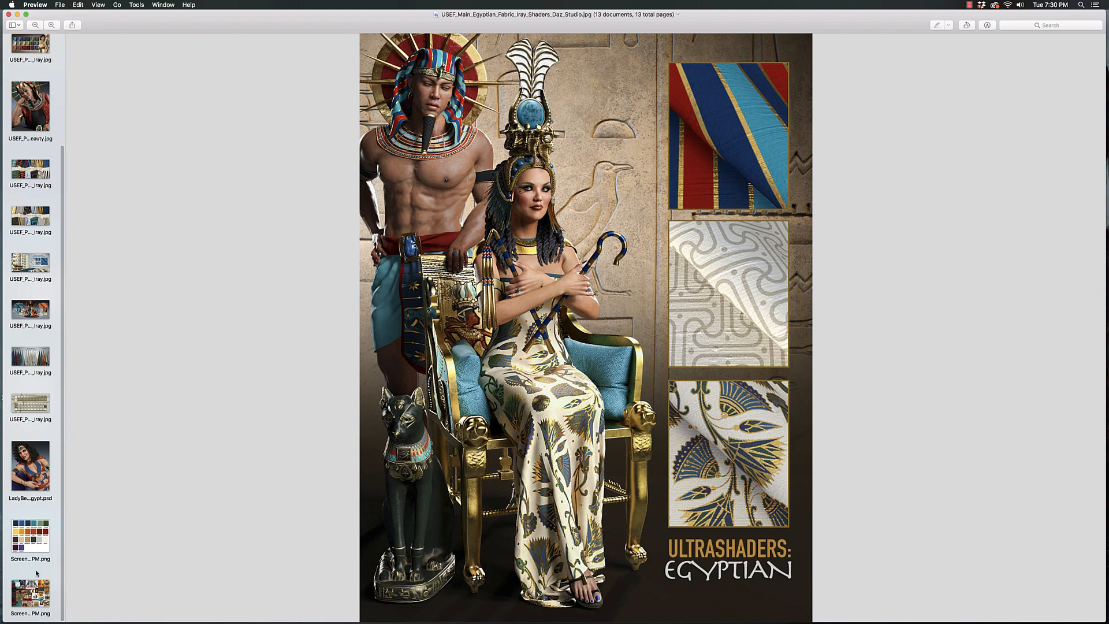
pyautogui.click(35, 595)
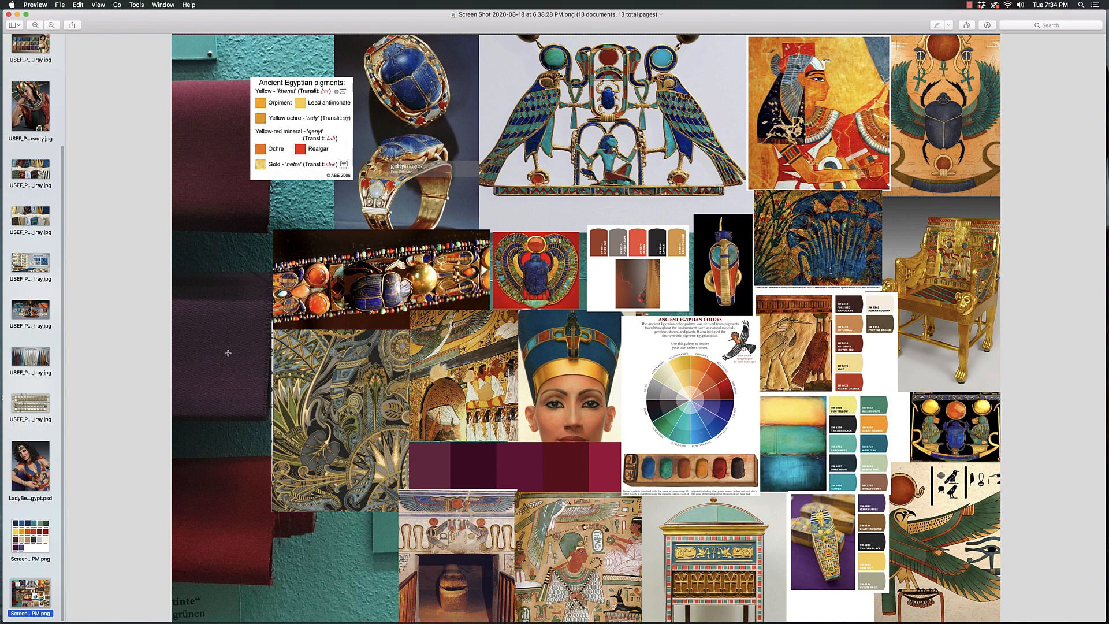
pyautogui.press('Up')
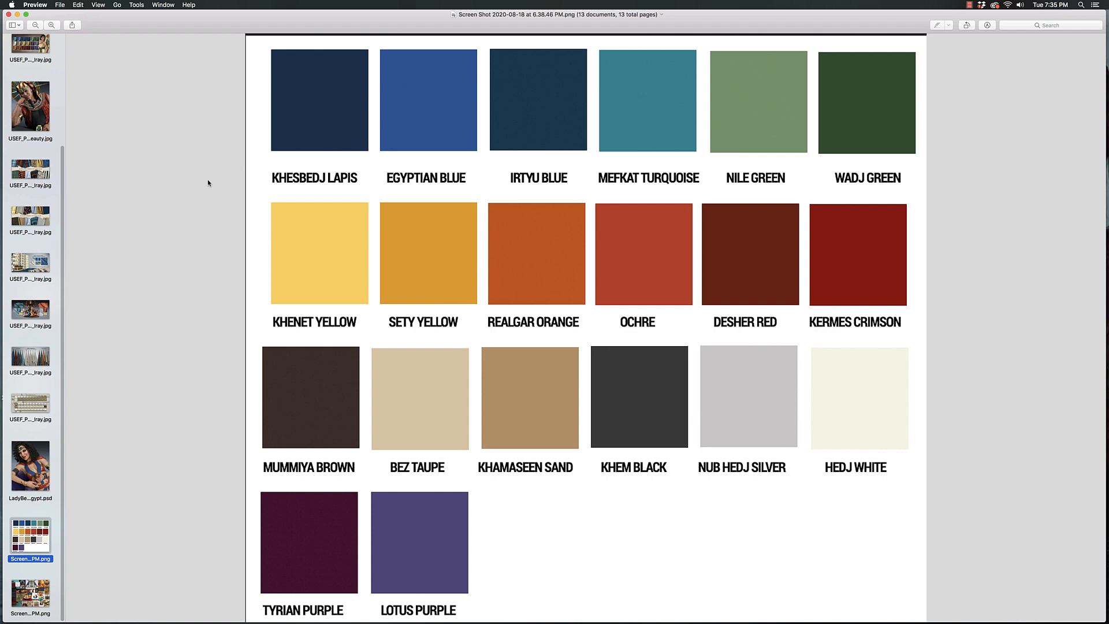
pyautogui.moveTo(63, 159); pyautogui.dragTo(64, 49)
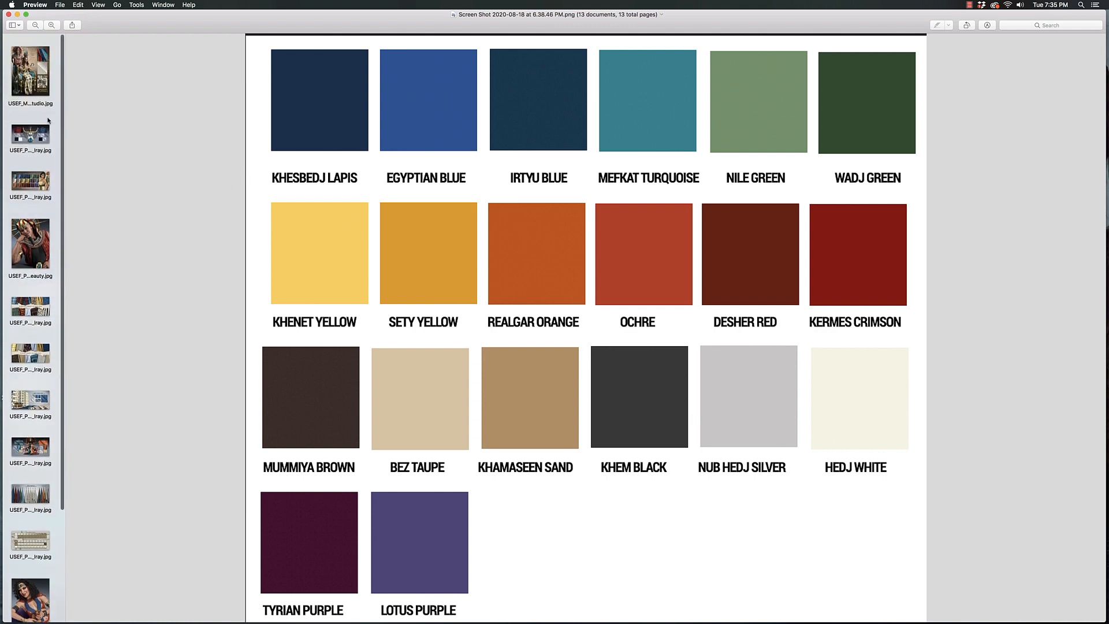
pyautogui.click(30, 71)
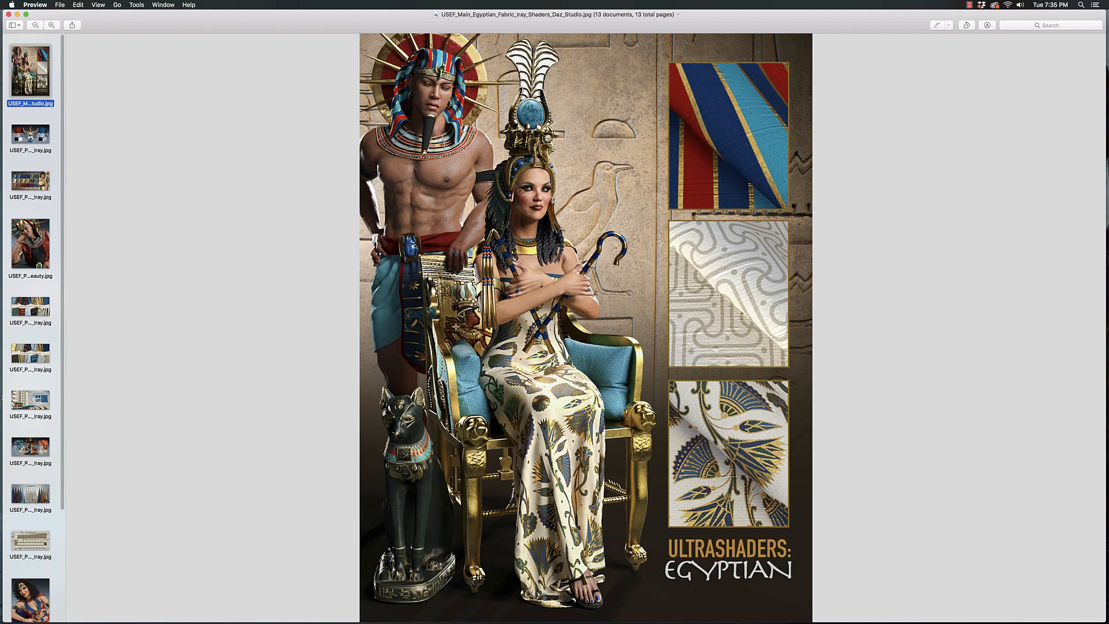
# Review the promo images for the fabric bases, Egyptian colour palette, pharaoh portrait, raw silk presets and linen presets
pyautogui.click(39, 139)
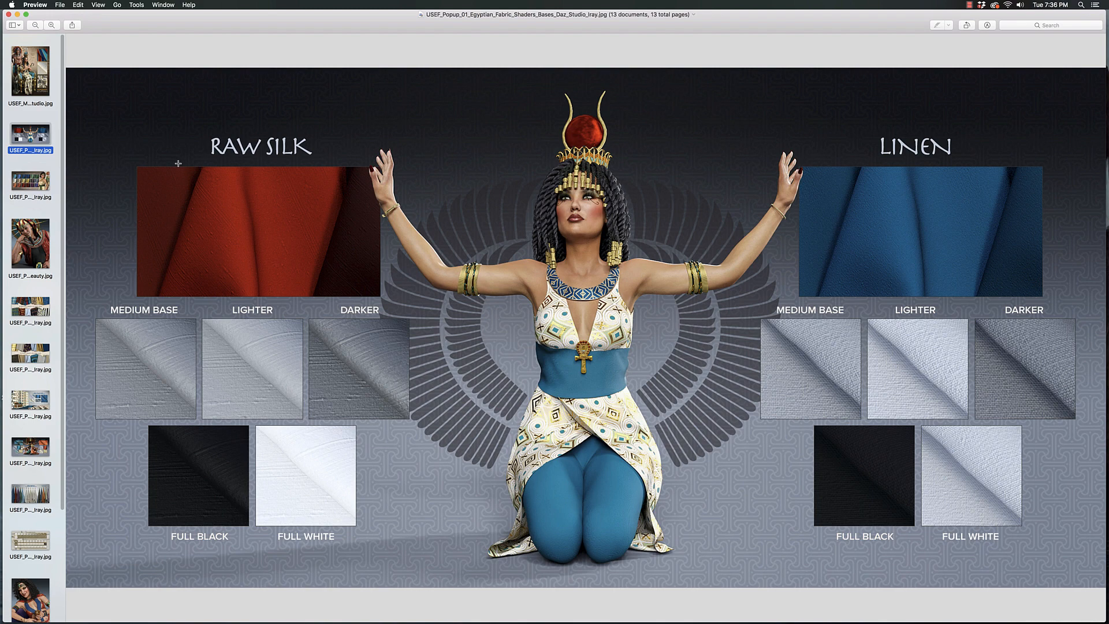
pyautogui.press('Down')
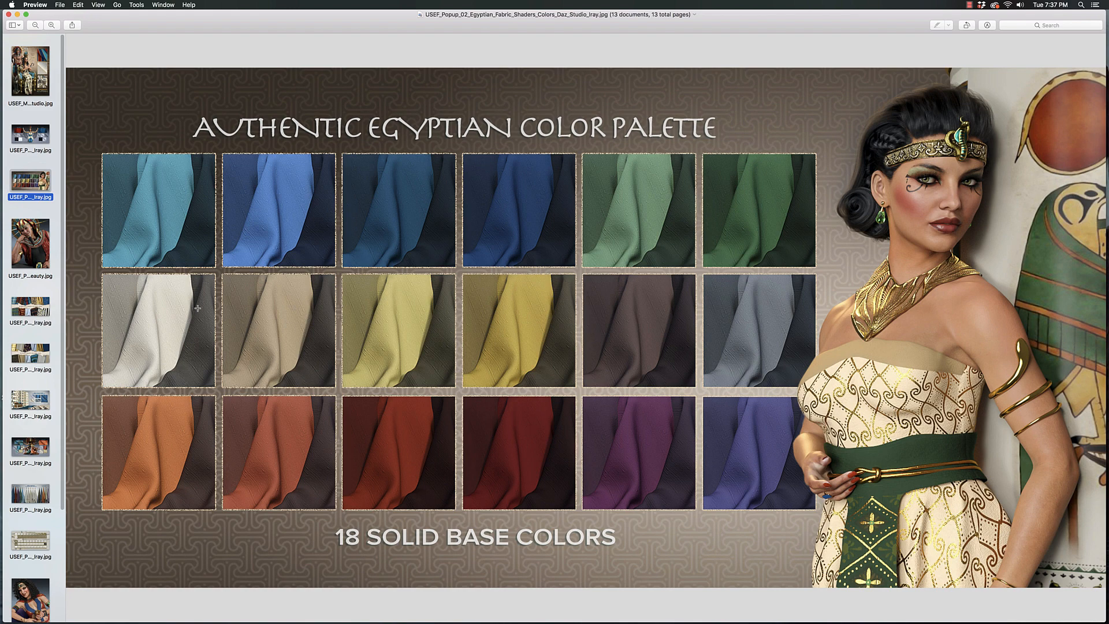
pyautogui.click(40, 260)
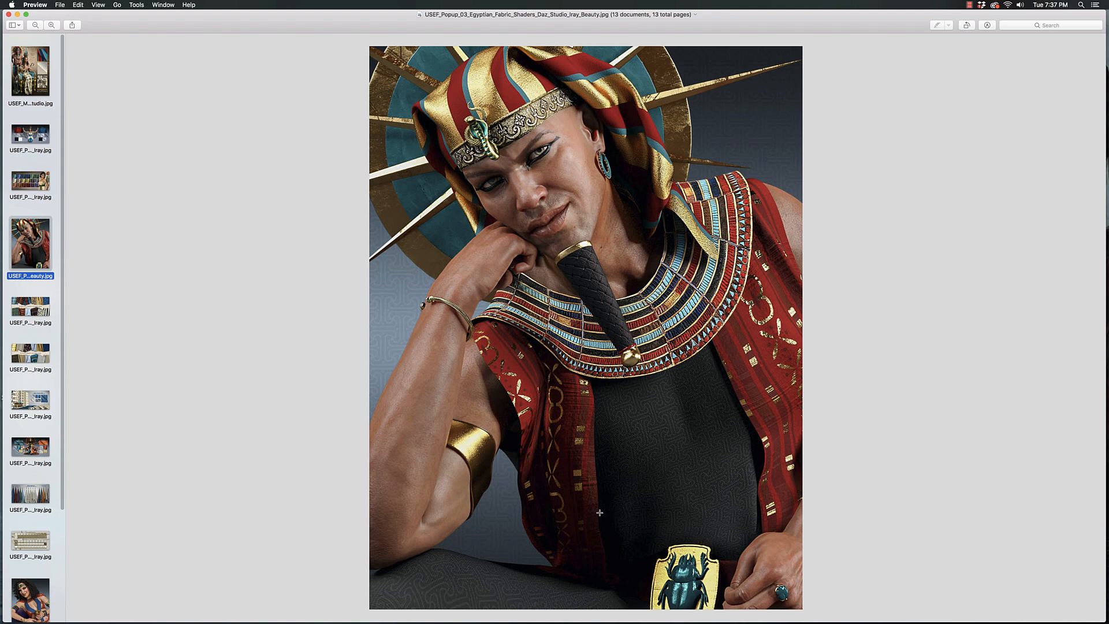
pyautogui.click(38, 315)
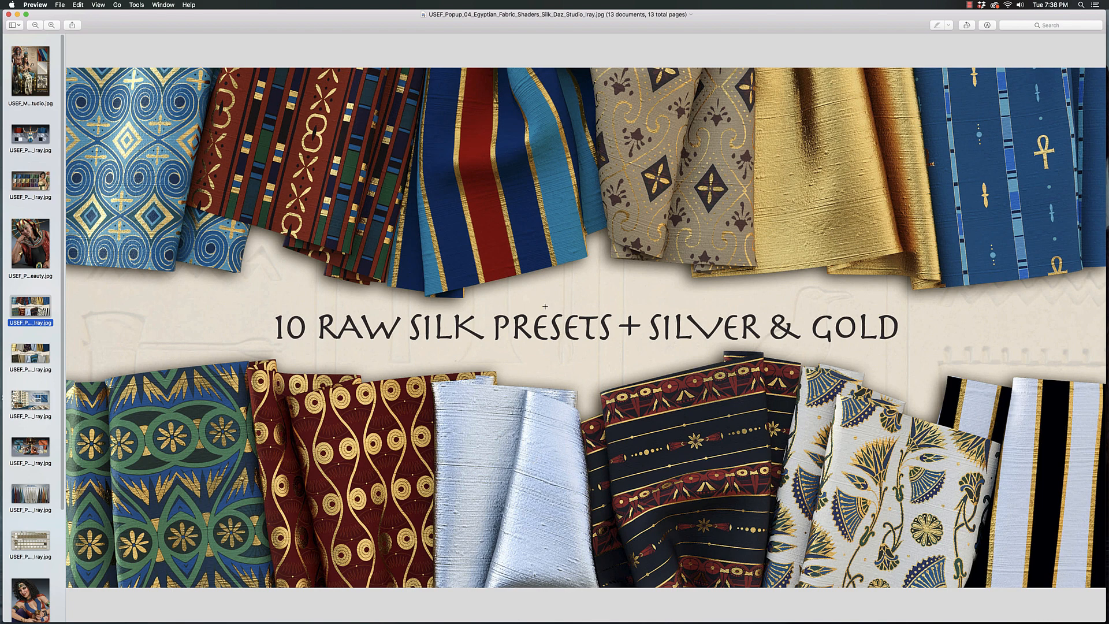
pyautogui.click(41, 354)
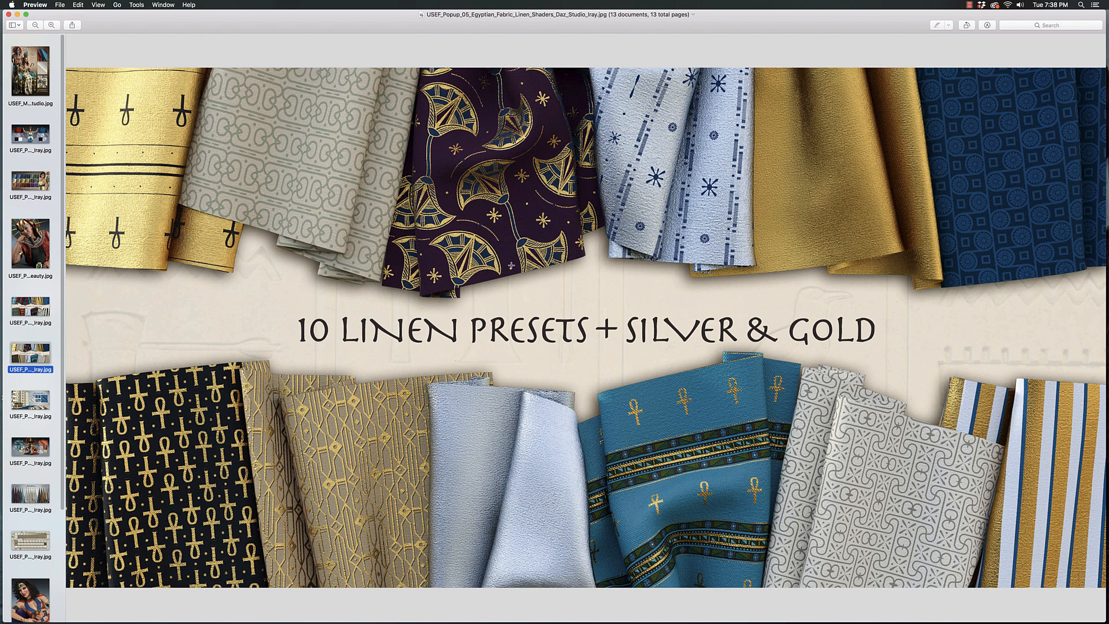
# Review the promo images for custom blended shaders, the linen and raw silk builder, plain pattern overlays and utilities, ending on the portrait
pyautogui.click(34, 404)
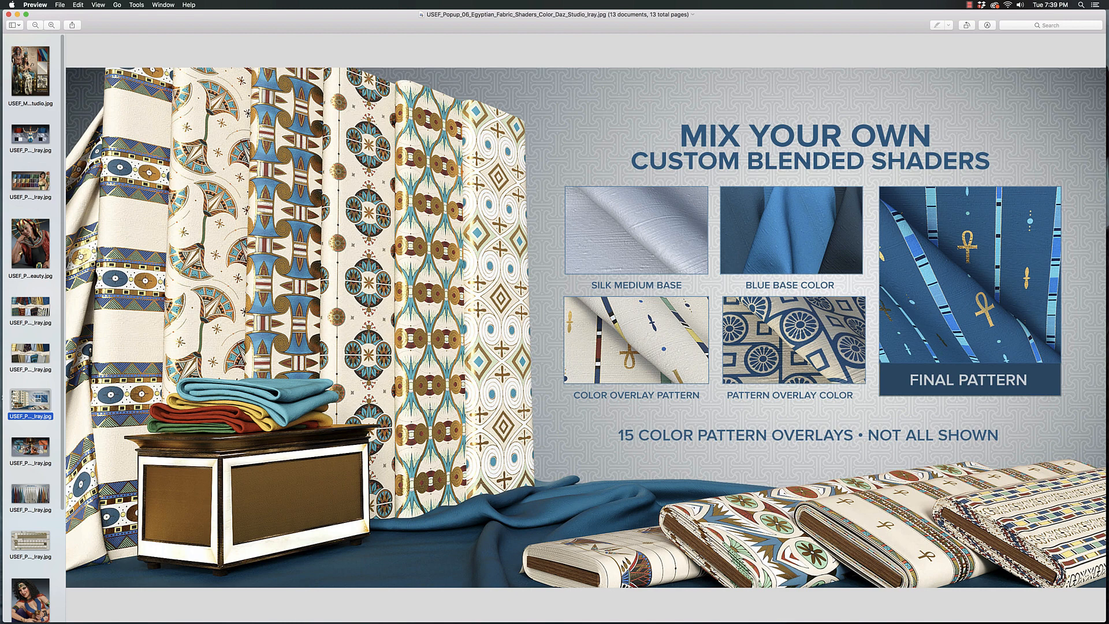
pyautogui.press('Down')
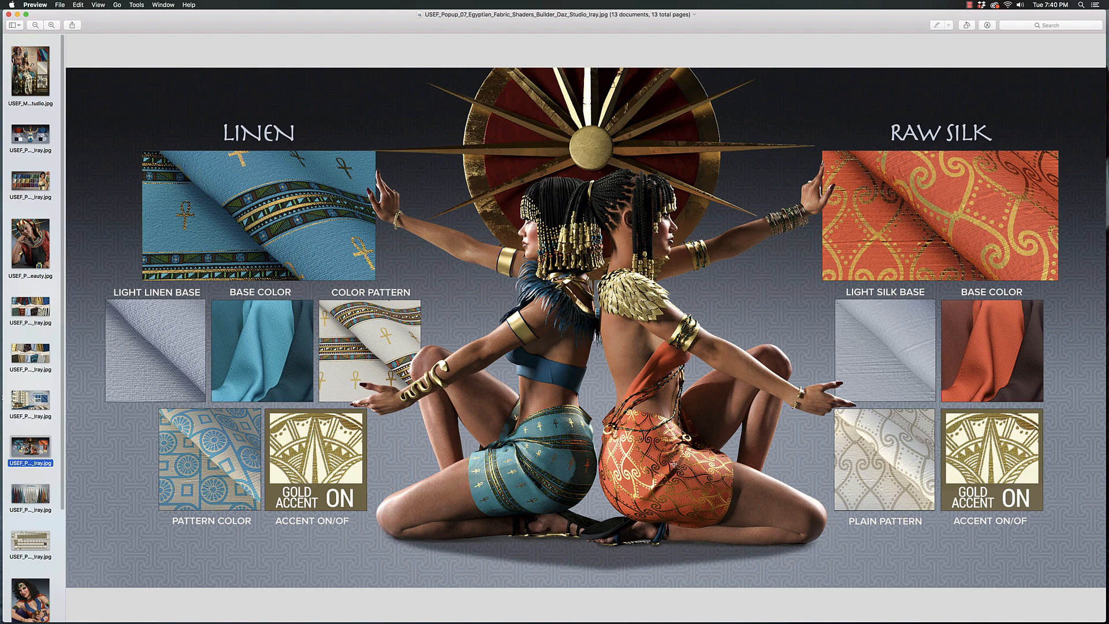
pyautogui.click(49, 496)
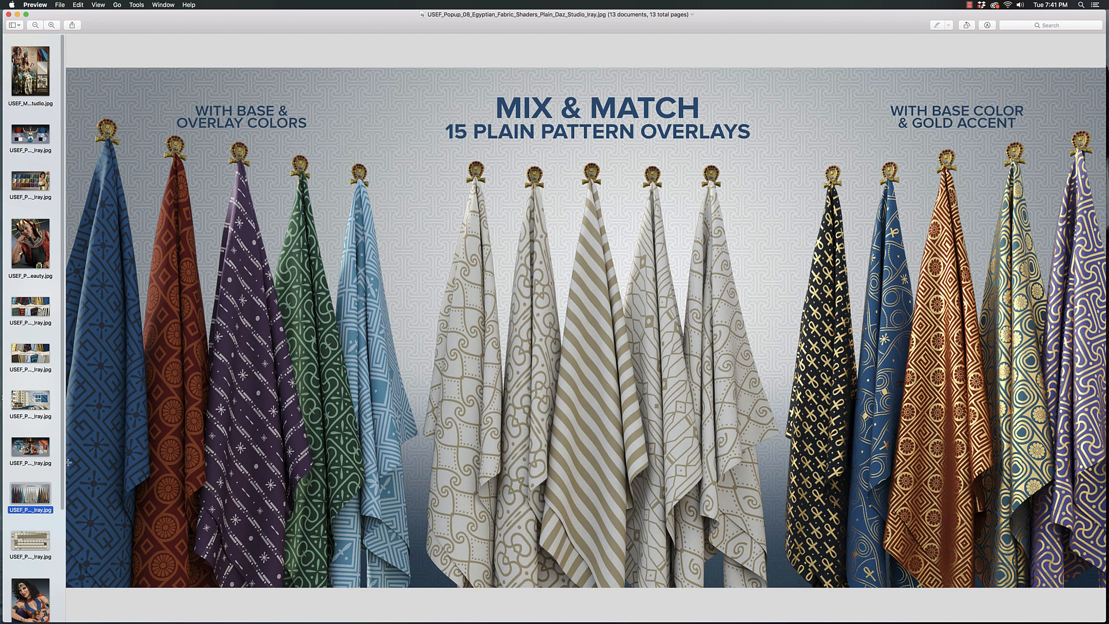
pyautogui.click(46, 536)
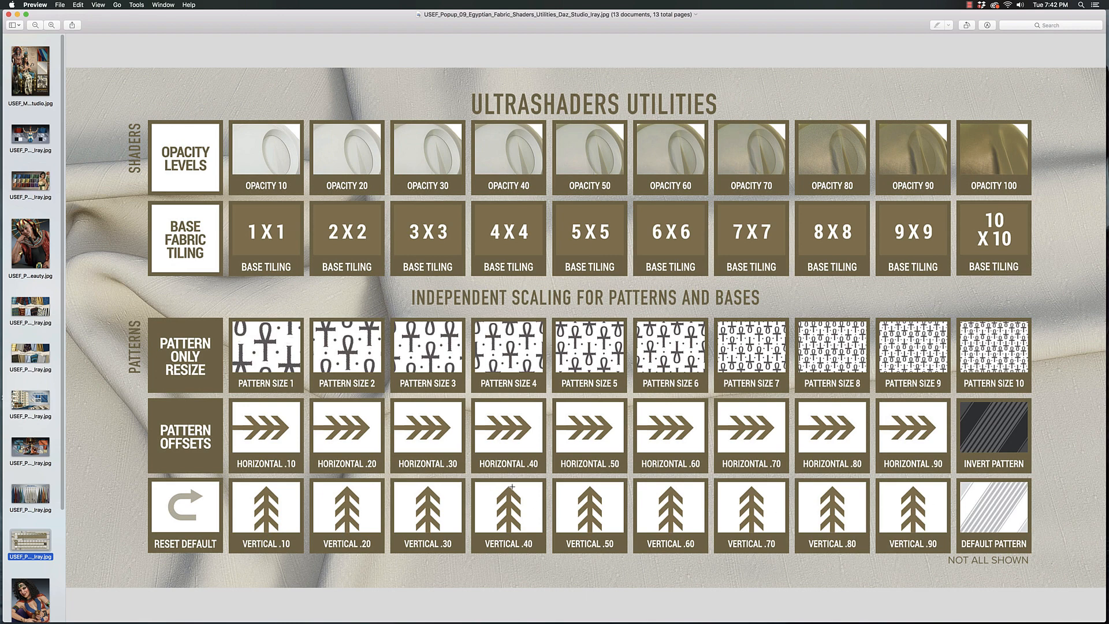
pyautogui.click(30, 584)
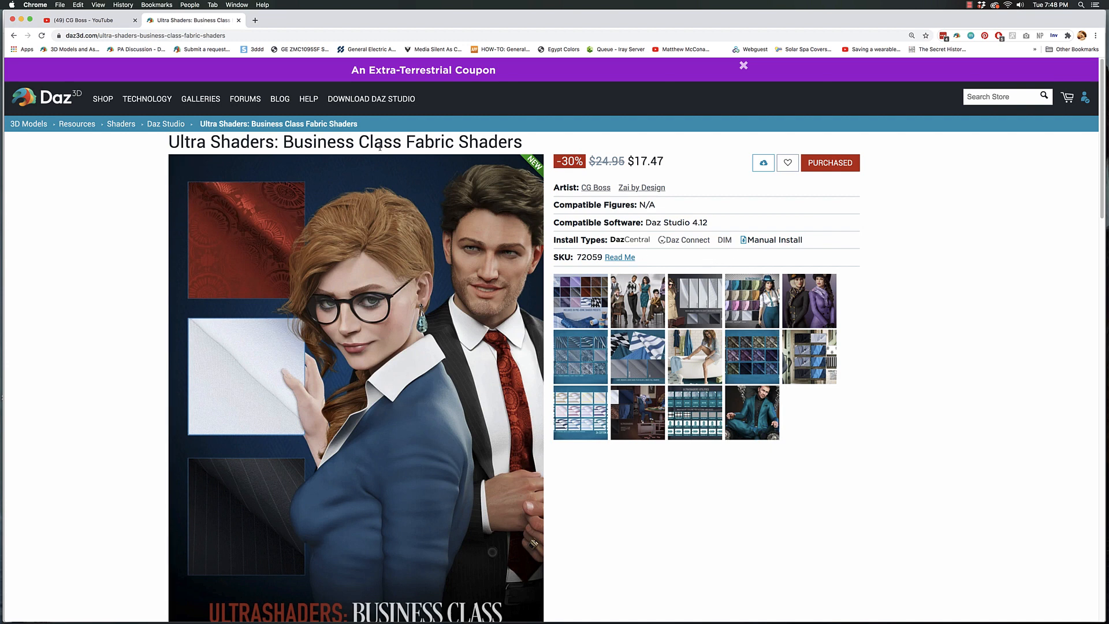
# Examine the videos and feature list on the Business Class Fabric Shaders product page and switch to the CG Boss YouTube page
pyautogui.moveTo(1101, 202); pyautogui.dragTo(1091, 389)
pyautogui.scroll(-3, 1090, 389)
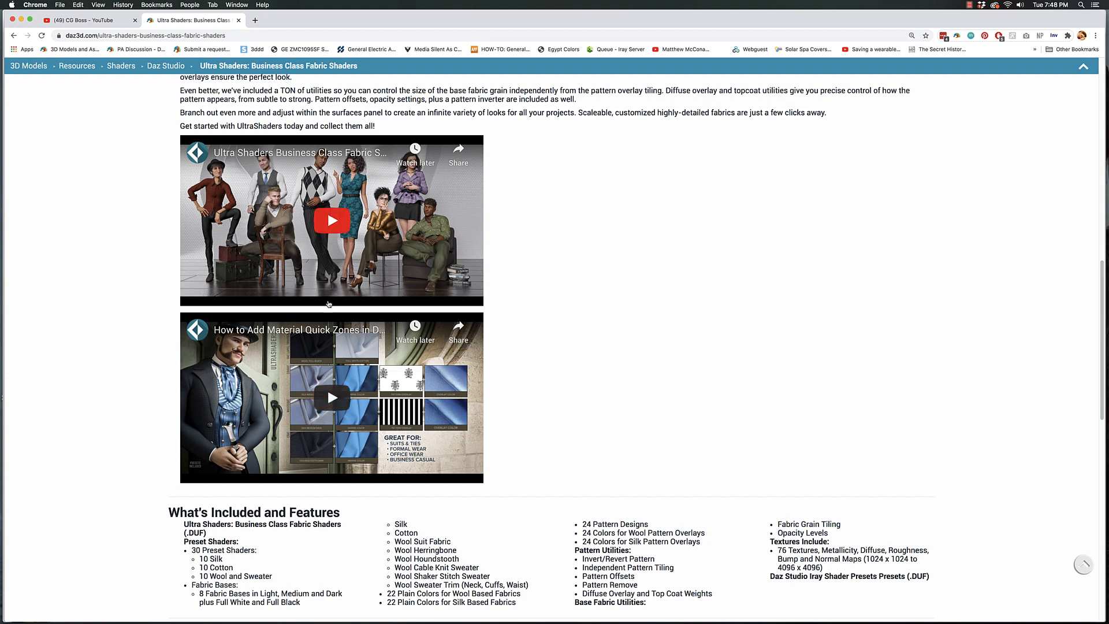
pyautogui.click(87, 20)
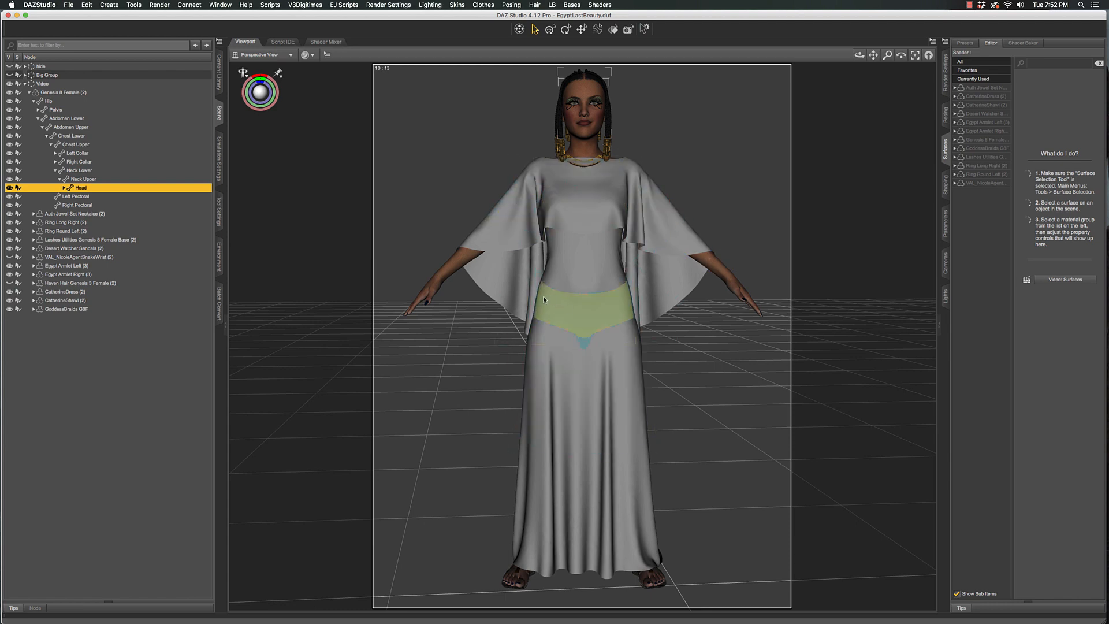
# Collapse the Video group in the scene hierarchy and the My Daz 3D Library folder in the content library
pyautogui.click(35, 102)
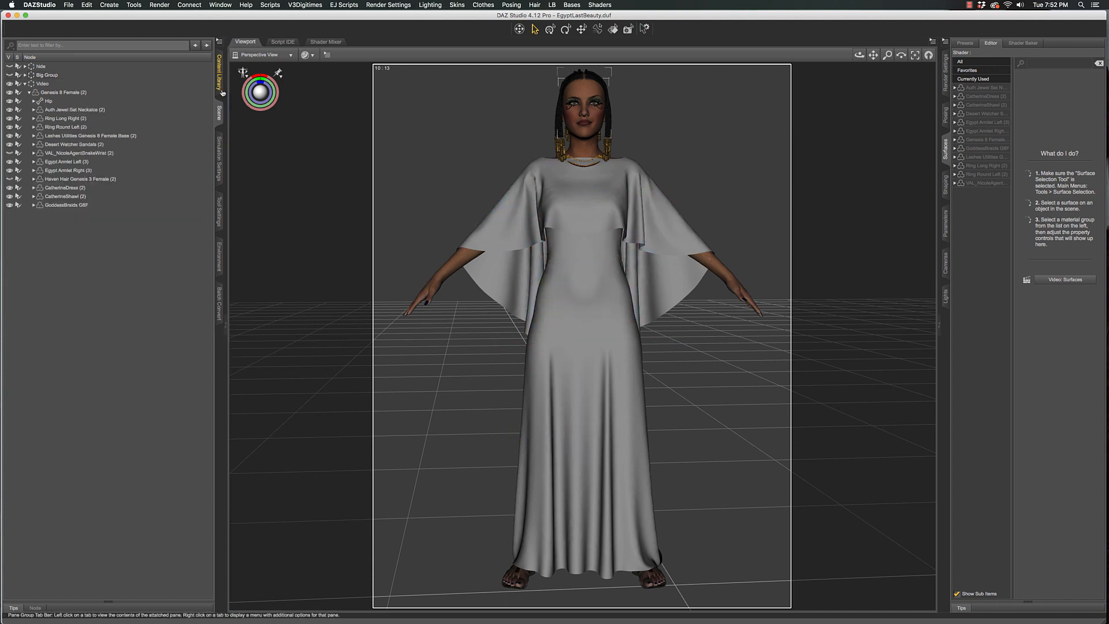
pyautogui.click(24, 84)
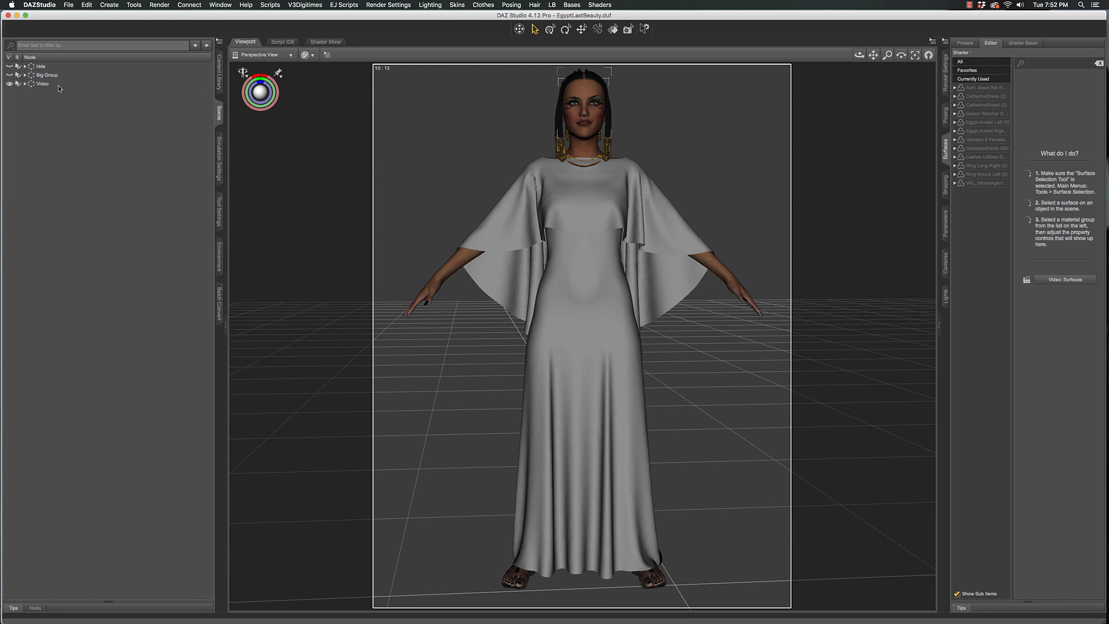
pyautogui.click(220, 89)
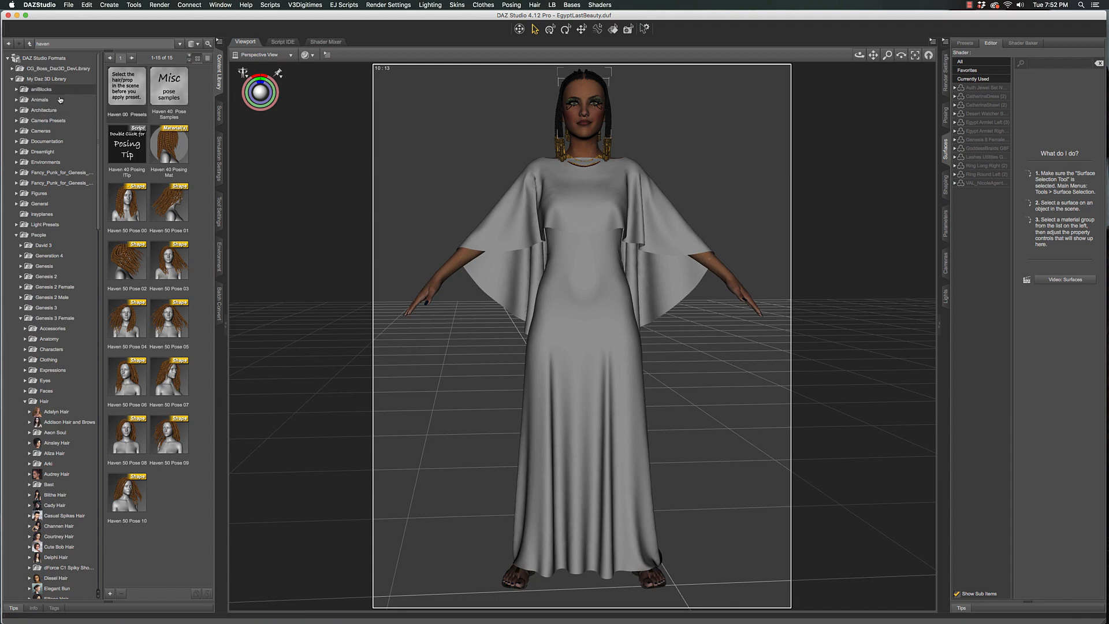
pyautogui.click(12, 79)
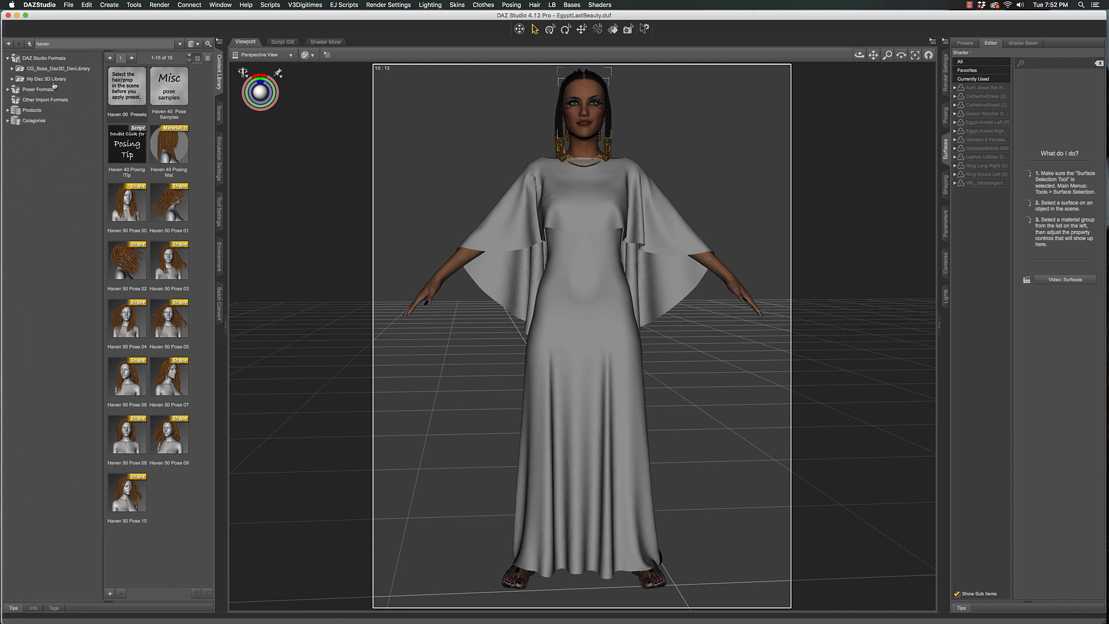
# Expand CG_Boss_Daz3D_DevLibrary through Shader Presets and the Ultra Shaders Egyptian Fabrics folder to show the contents of its Iray folder
pyautogui.click(38, 70)
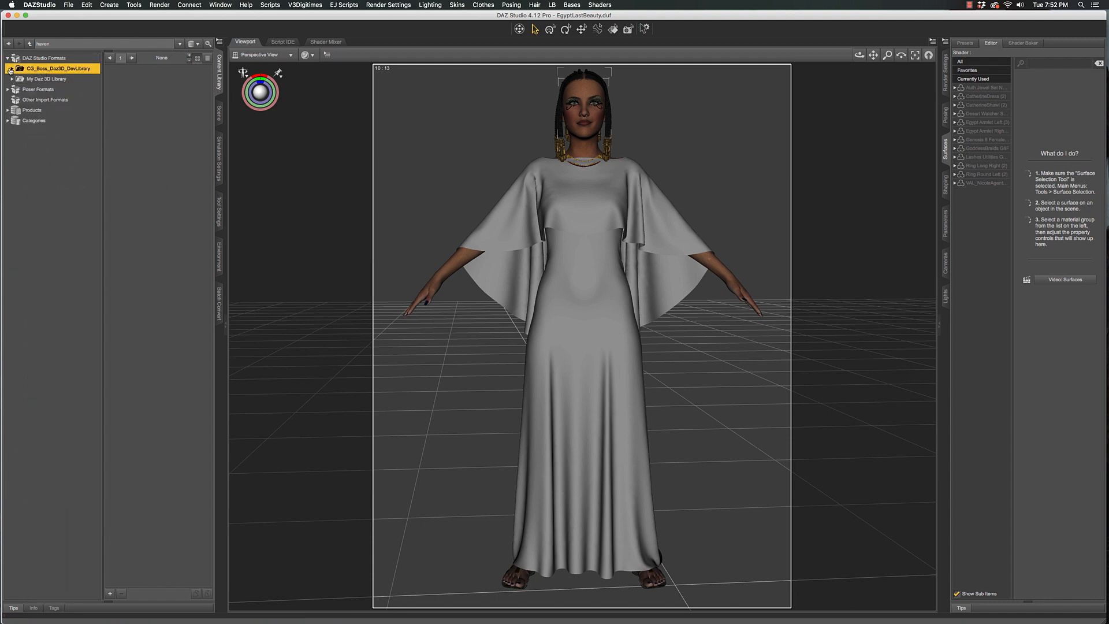
pyautogui.click(12, 69)
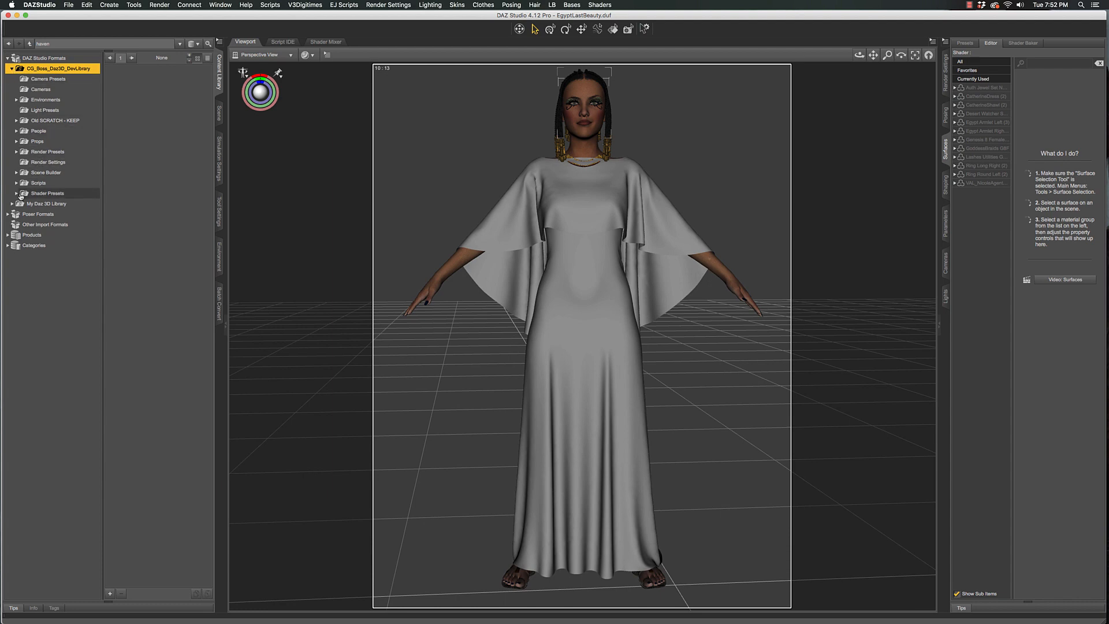
pyautogui.click(16, 193)
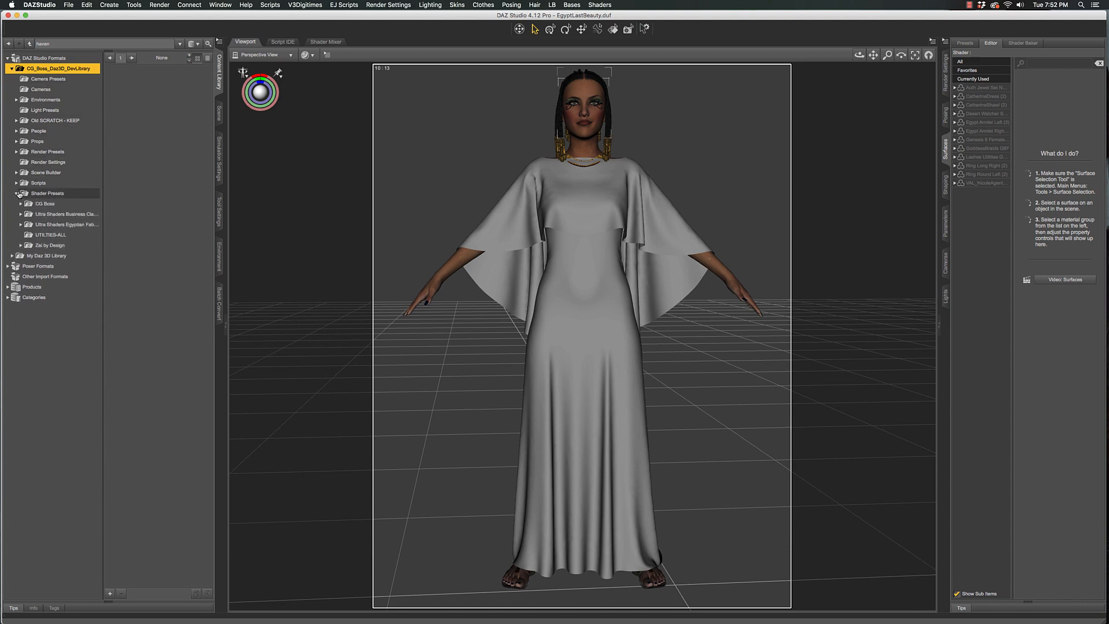
pyautogui.click(39, 225)
pyautogui.click(20, 225)
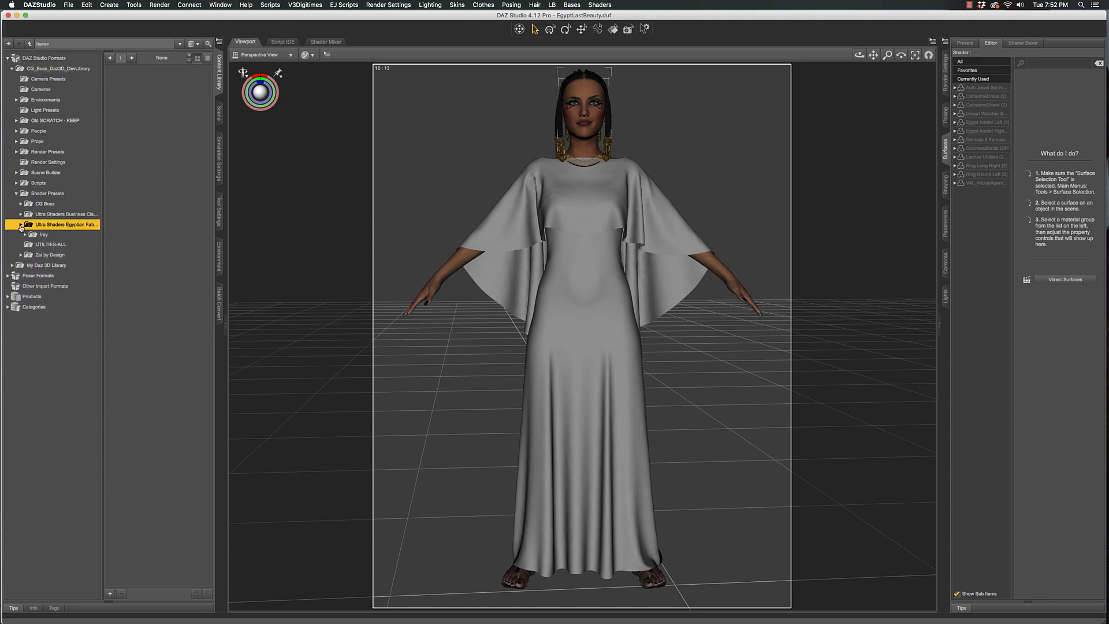
pyautogui.click(26, 236)
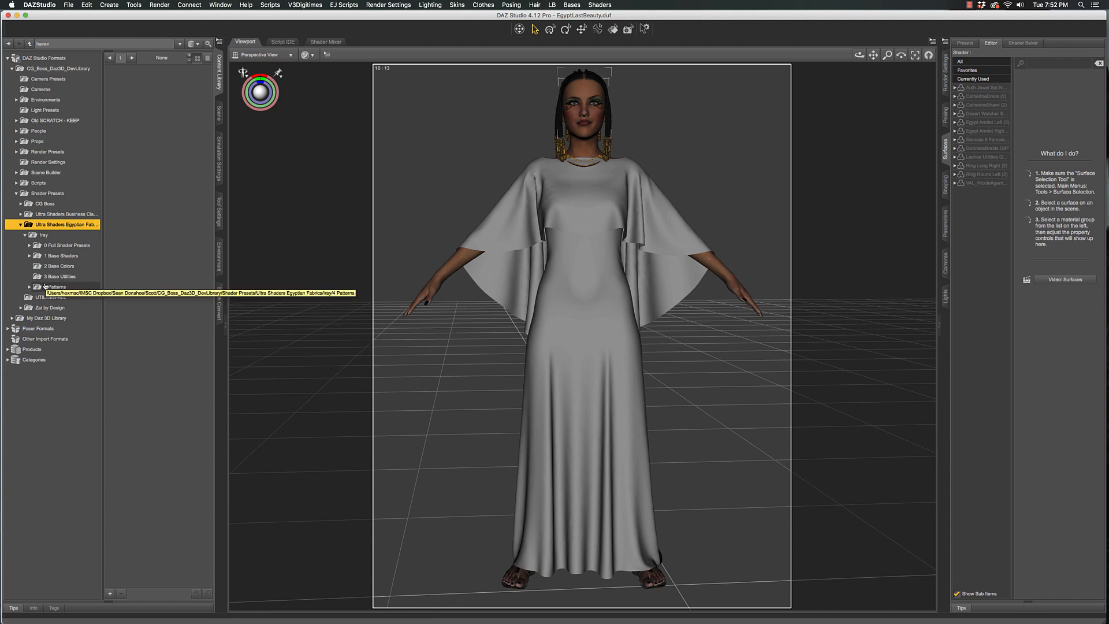
# Open the Linen folder inside 0 Full Shader Presets
pyautogui.click(55, 245)
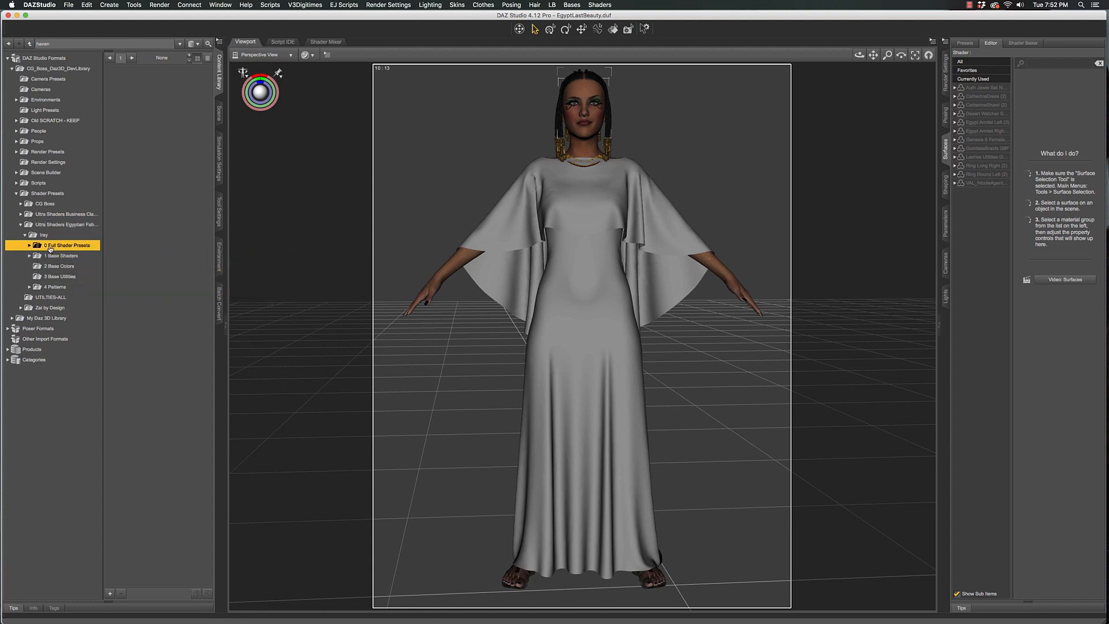
pyautogui.click(30, 246)
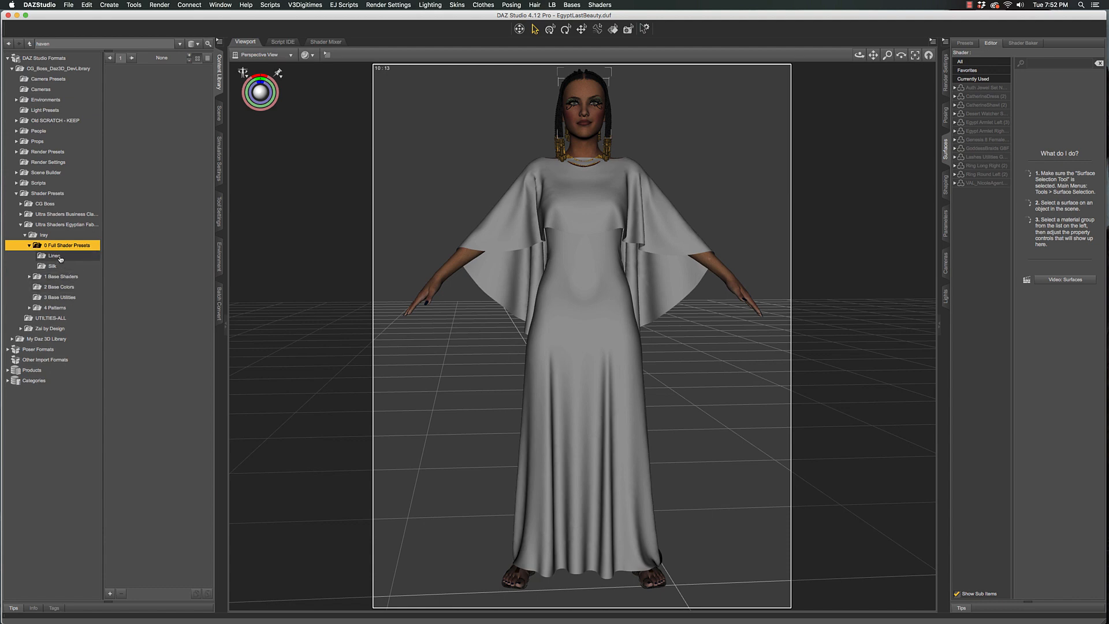
pyautogui.click(60, 267)
pyautogui.click(54, 256)
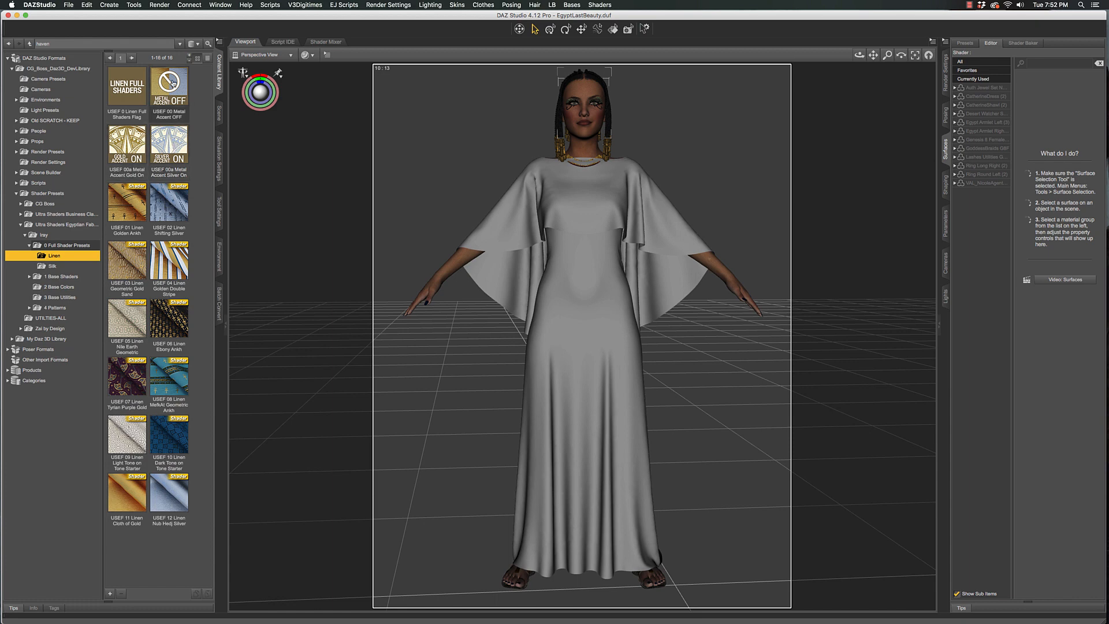
# Preview the metal accent options and the Shifting Silver, Ebony Ankh and Golden Ankh linen shaders, and open the Silk presets folder
pyautogui.moveTo(173, 82)
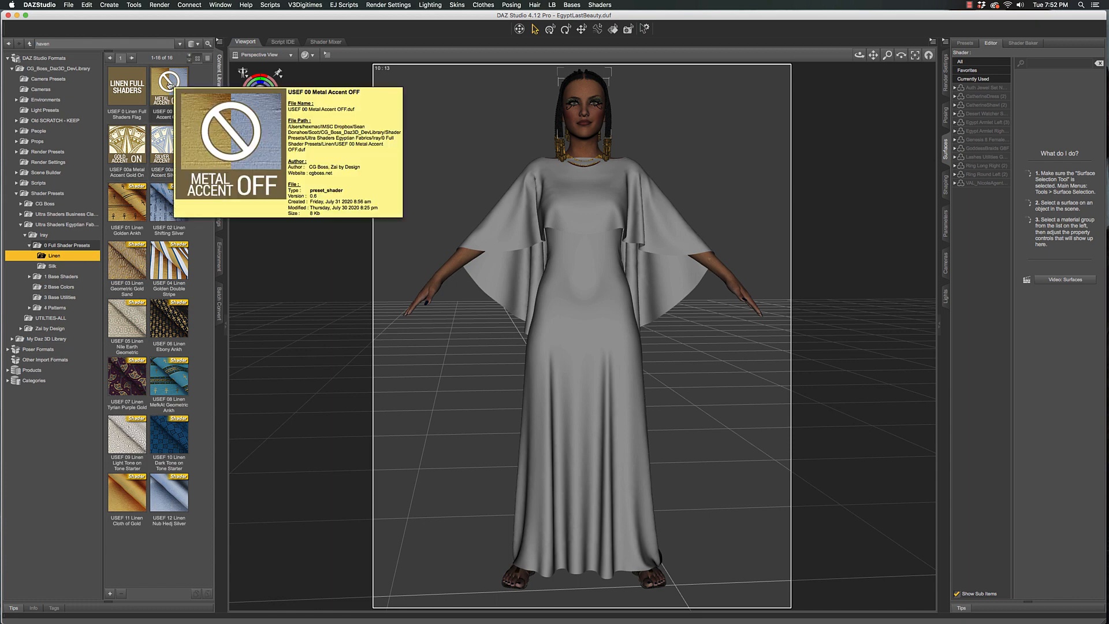
pyautogui.moveTo(129, 154)
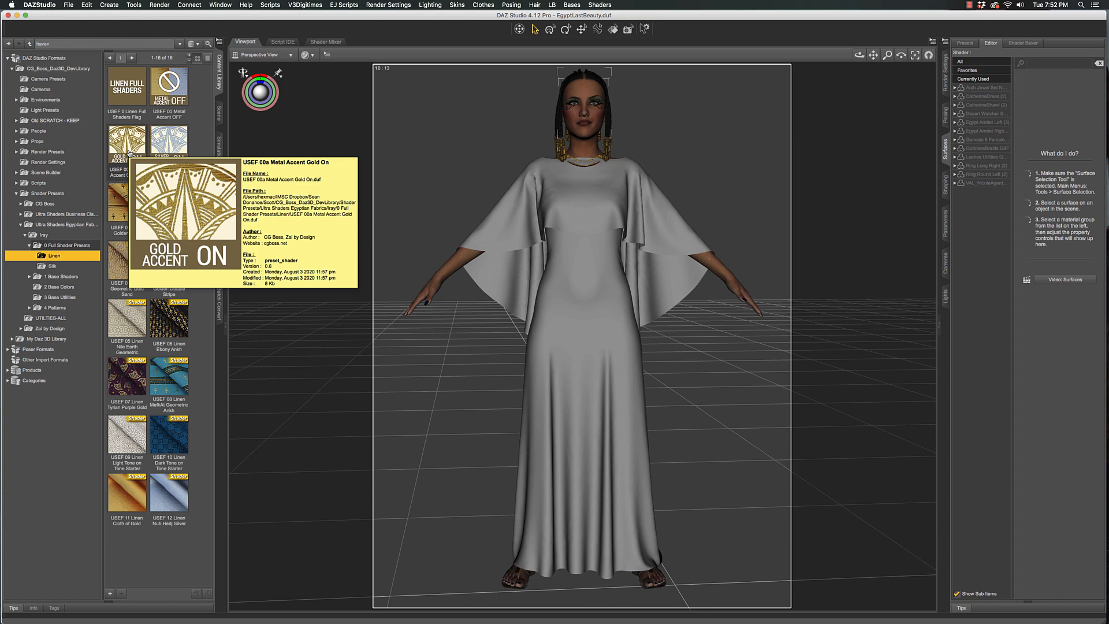
pyautogui.moveTo(176, 148)
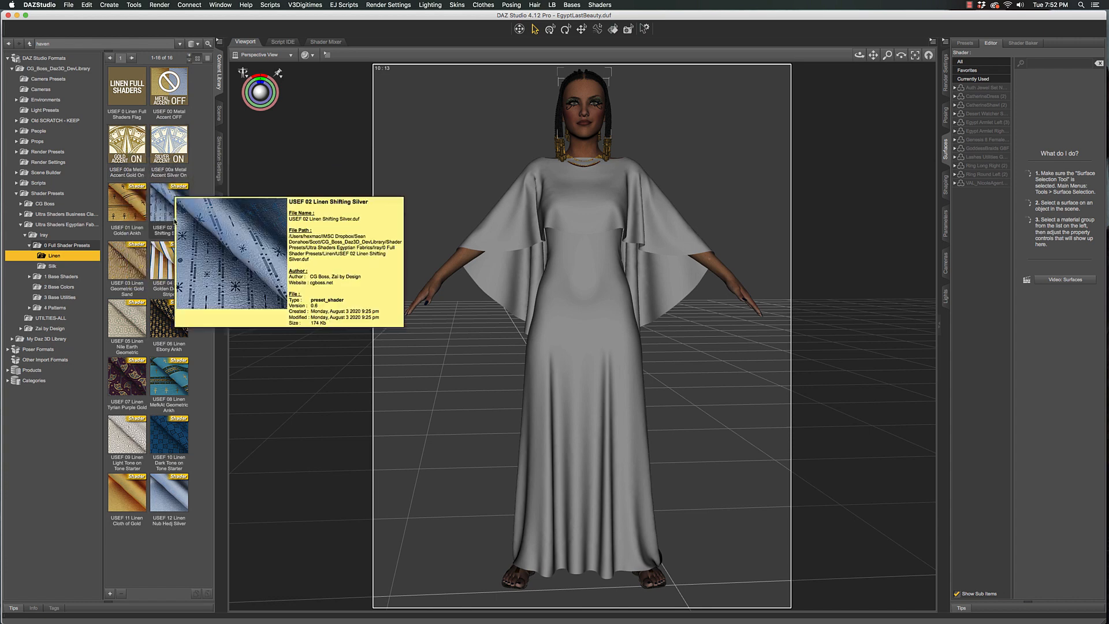
pyautogui.moveTo(175, 315)
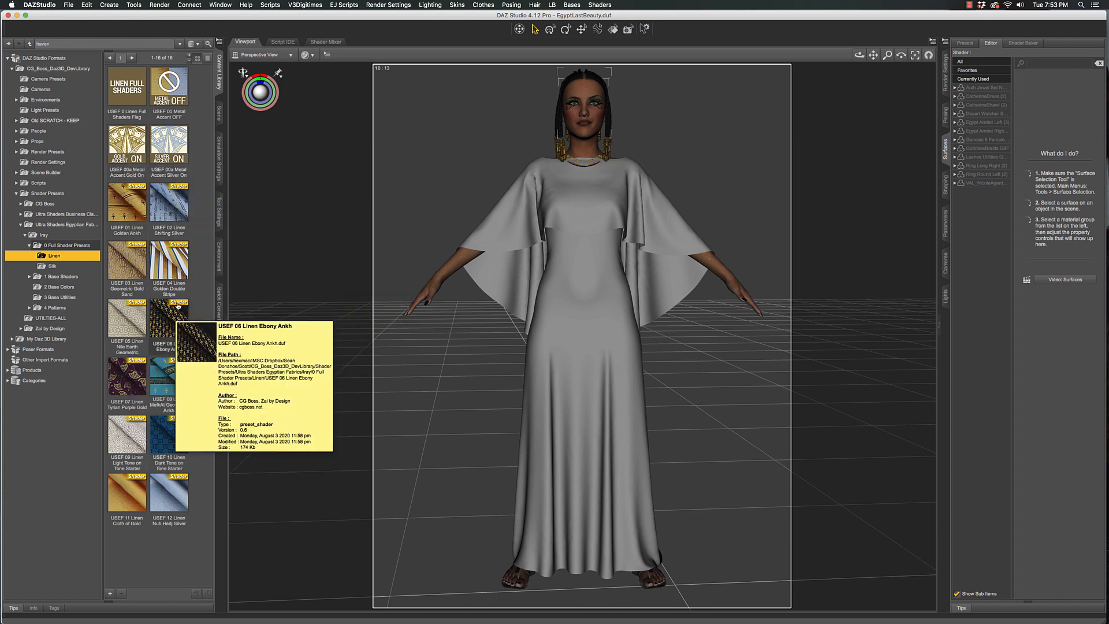
pyautogui.moveTo(134, 223)
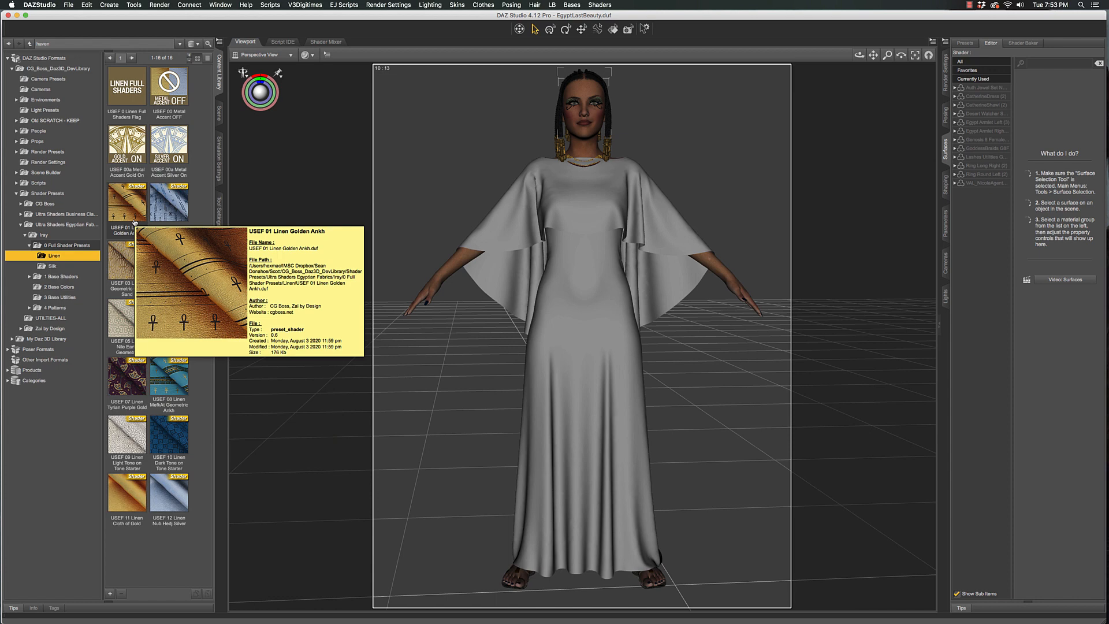
pyautogui.press('Down')
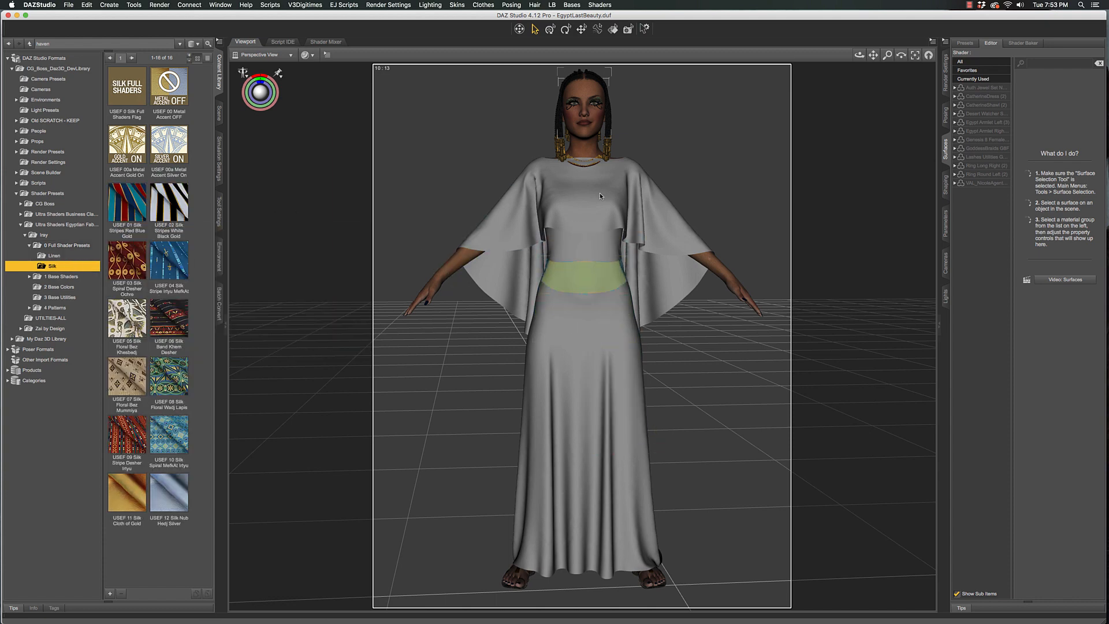
# Select the long gown's Dress surface with the Surface Selection Tool and apply the USEF 05 Silk Floral Bez Khesbedj shader
pyautogui.click(612, 30)
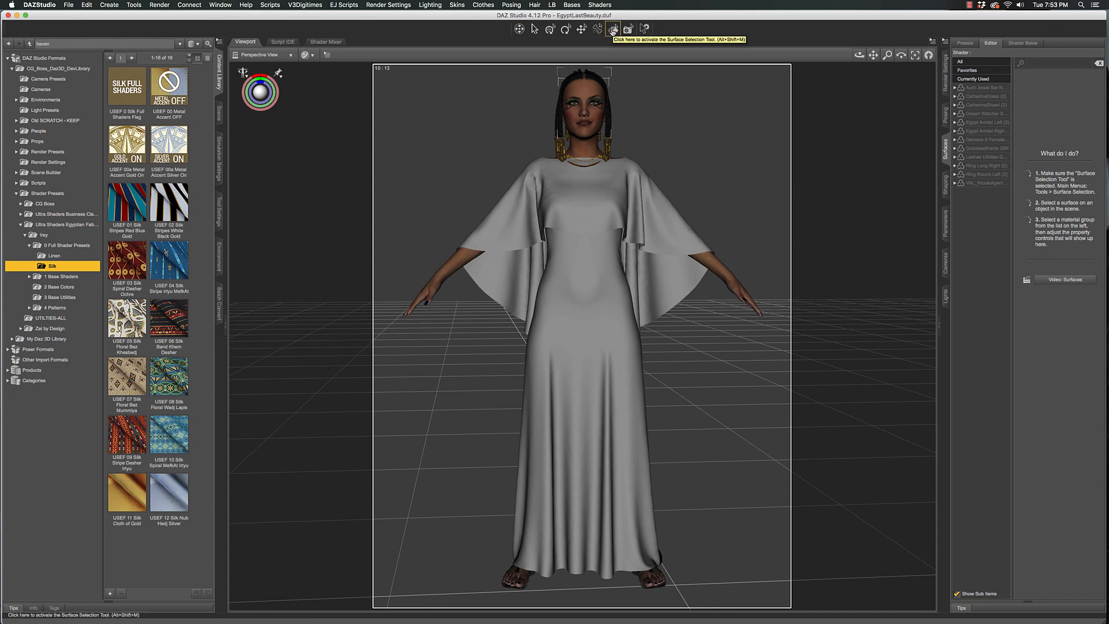
pyautogui.click(594, 410)
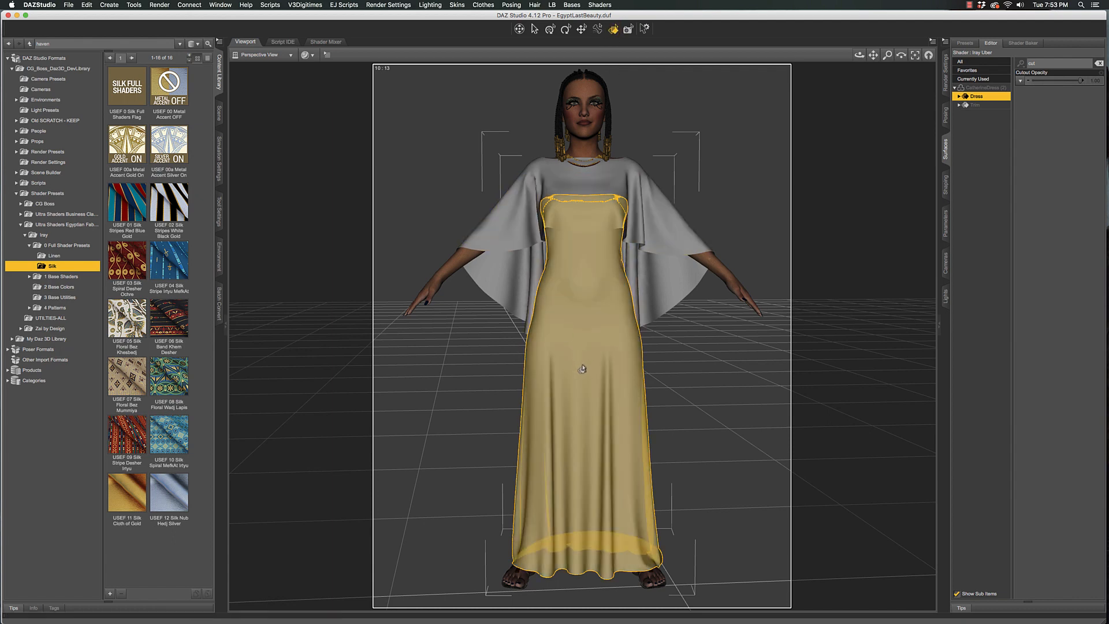
pyautogui.click(976, 105)
pyautogui.click(978, 97)
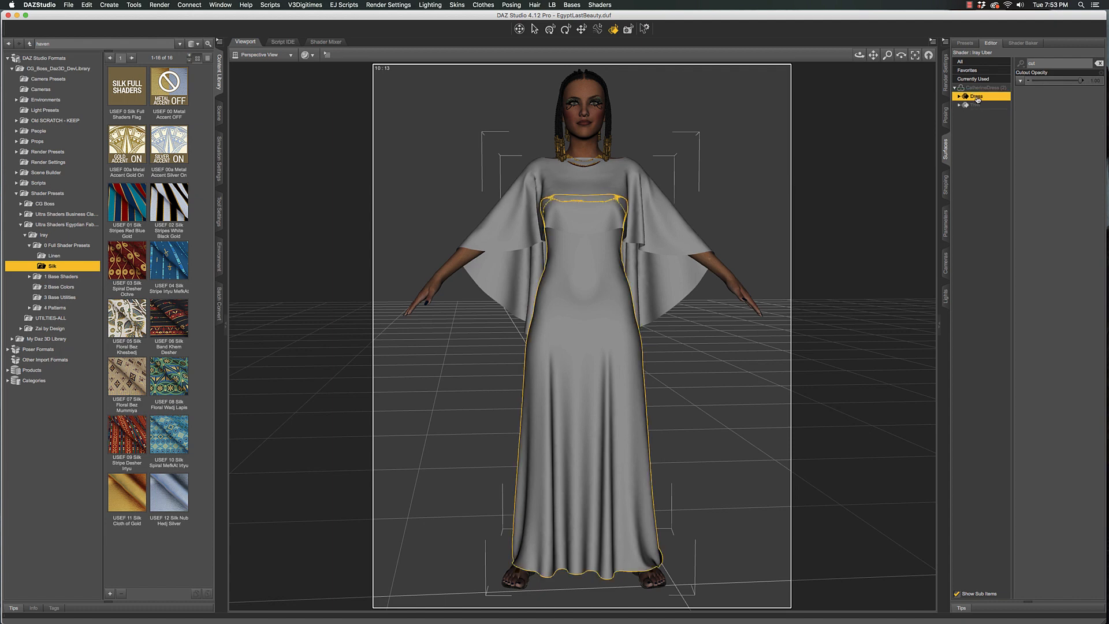
pyautogui.doubleClick(134, 330)
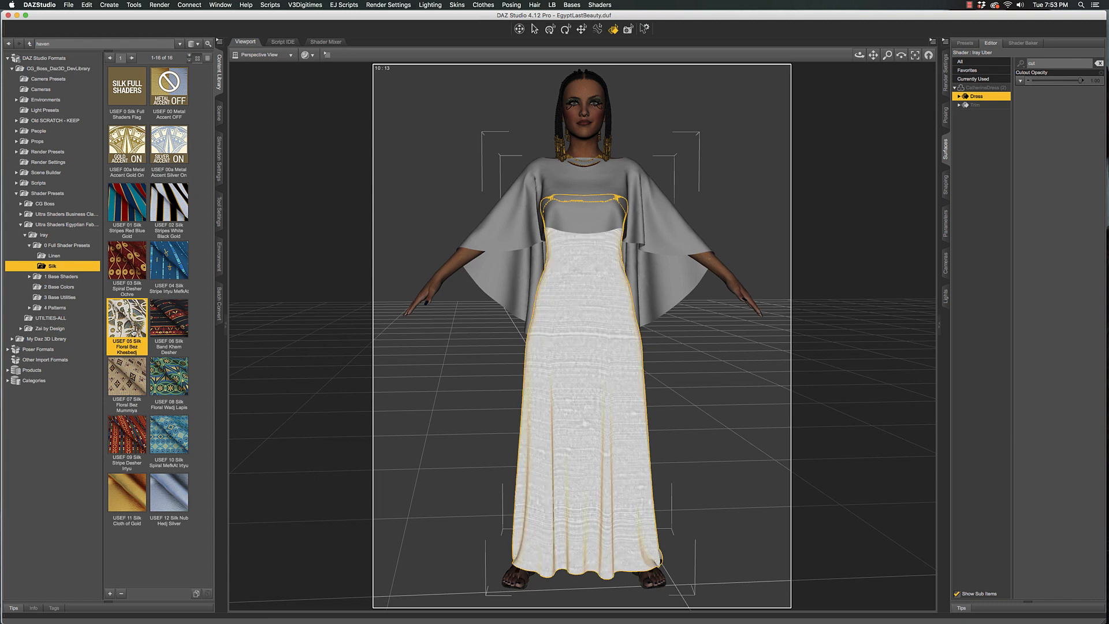
# Set the viewport's draw style to NVIDIA Iray to render the floral silk gown
pyautogui.moveTo(133, 332)
pyautogui.click(313, 57)
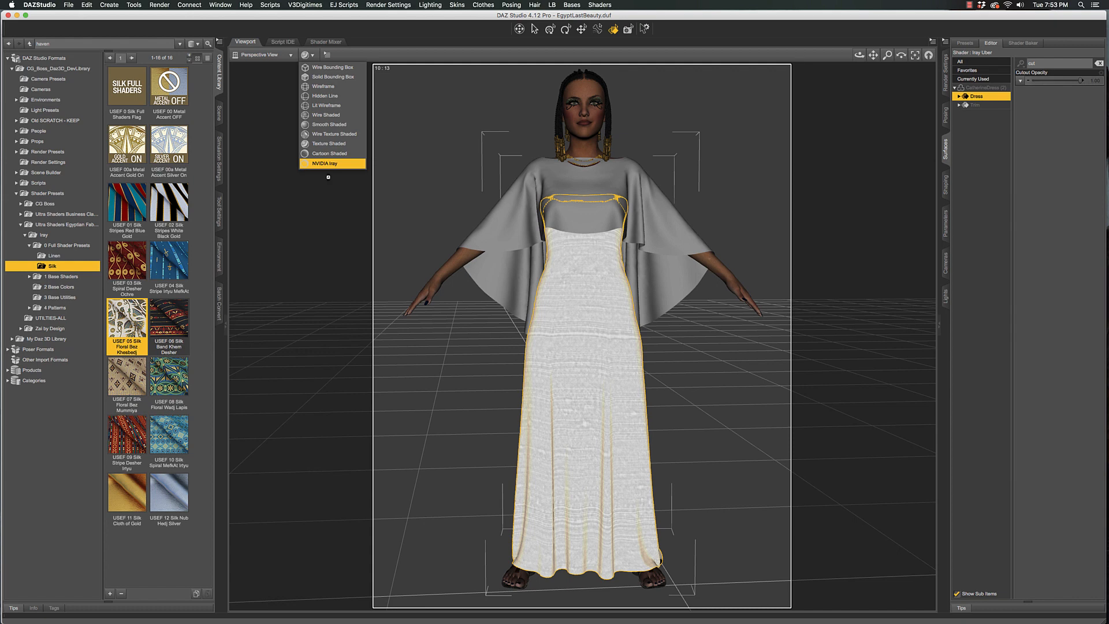
pyautogui.press('Return')
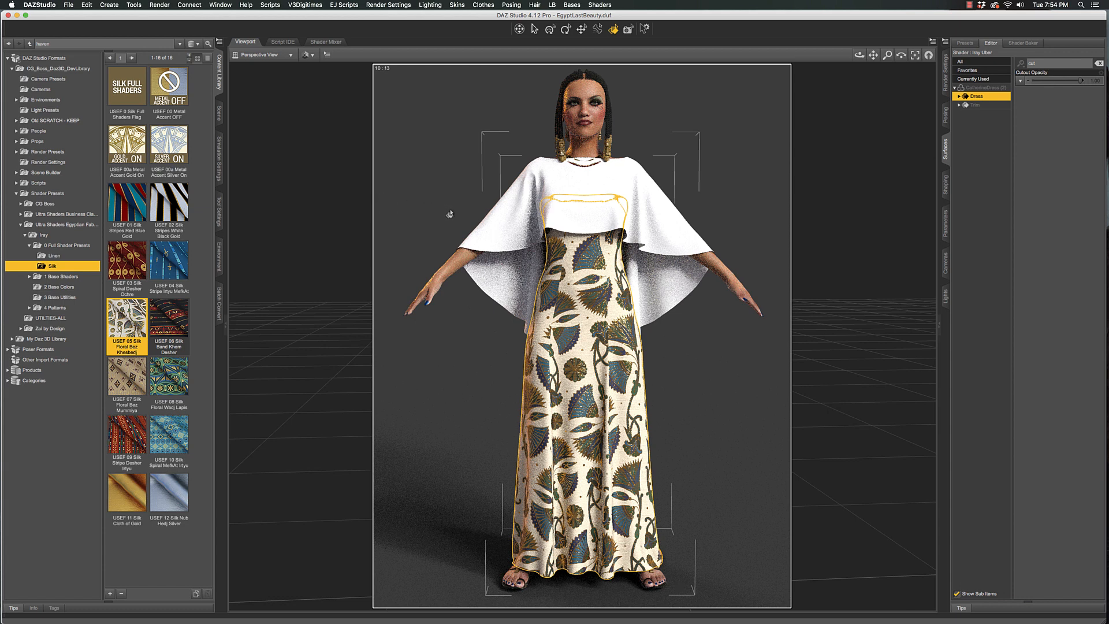
# Check which parts of the white cape the Cloth, Cloth01 and Trim surfaces cover, ending with Cloth selected
pyautogui.click(503, 234)
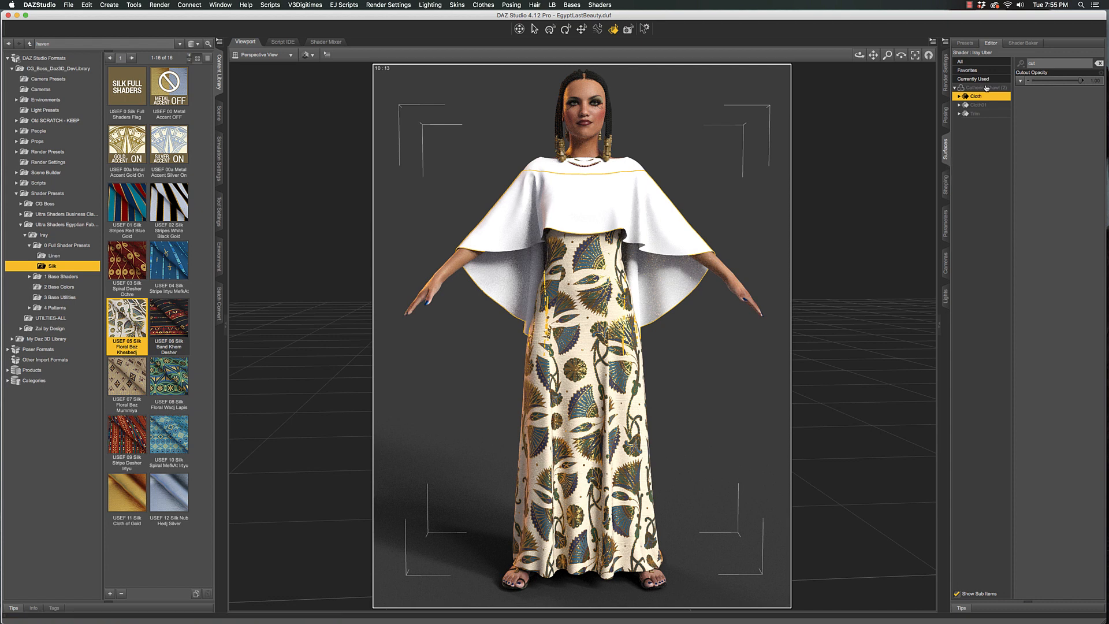
pyautogui.click(977, 106)
pyautogui.click(976, 114)
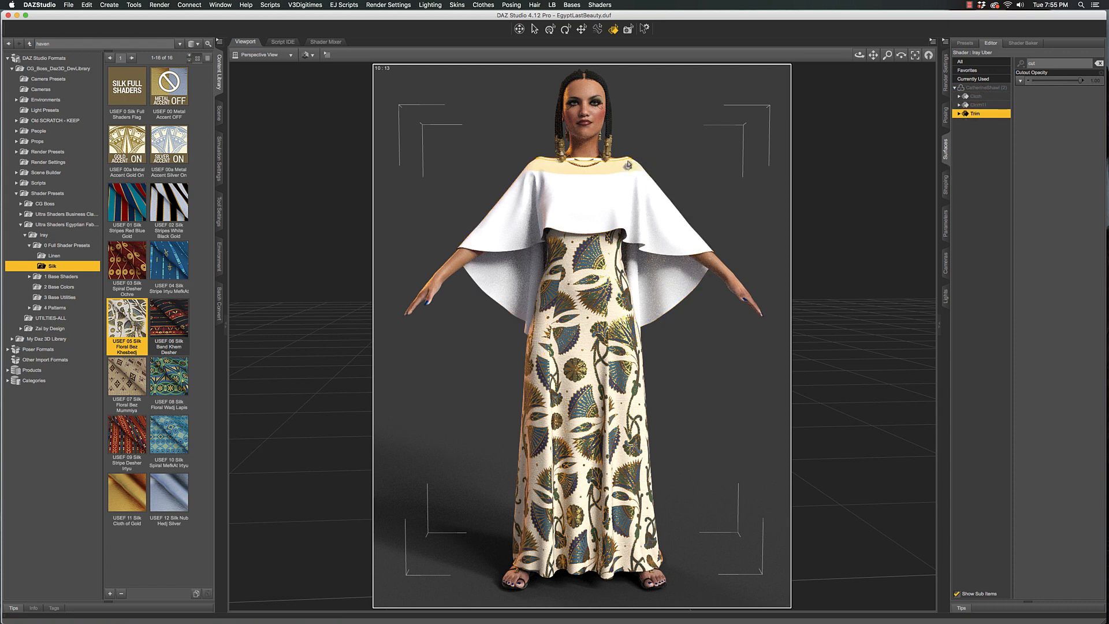
pyautogui.click(975, 106)
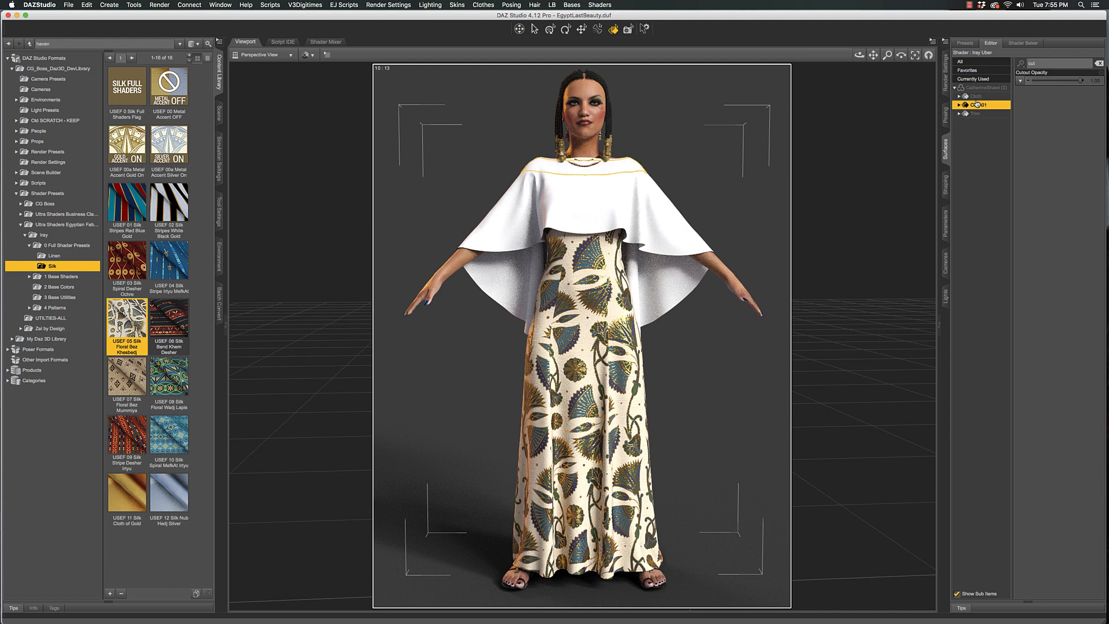
pyautogui.click(977, 115)
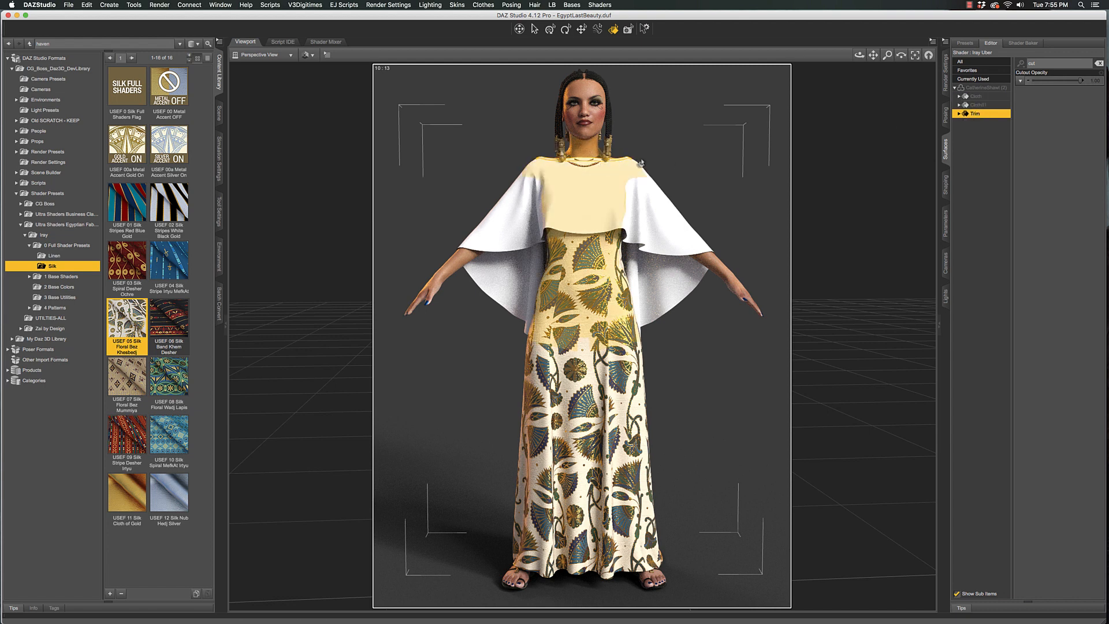
pyautogui.click(973, 105)
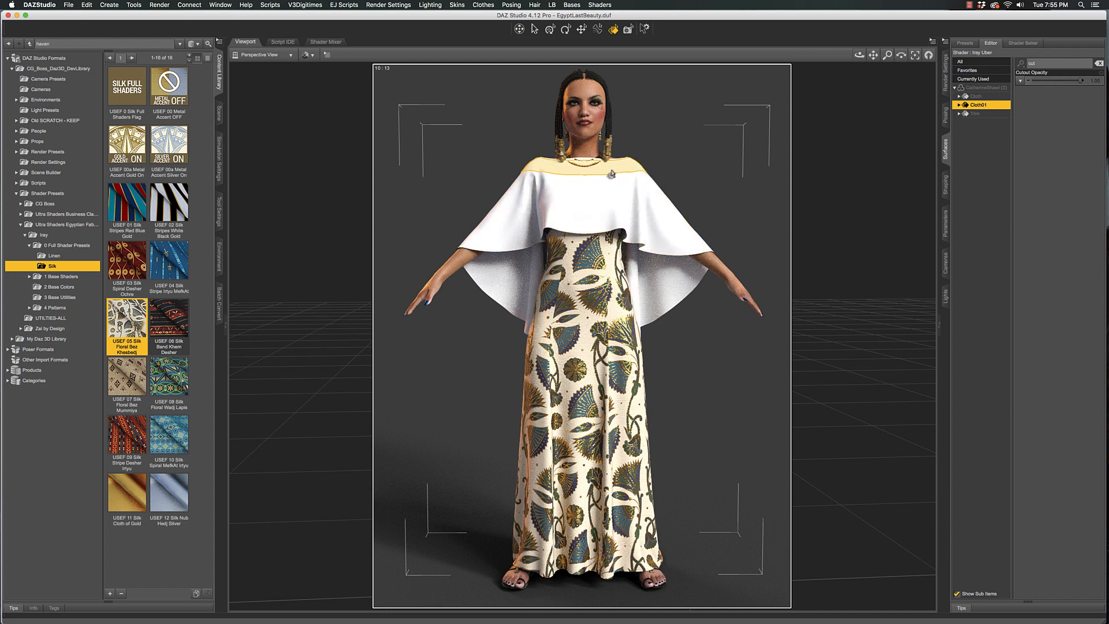
pyautogui.click(589, 199)
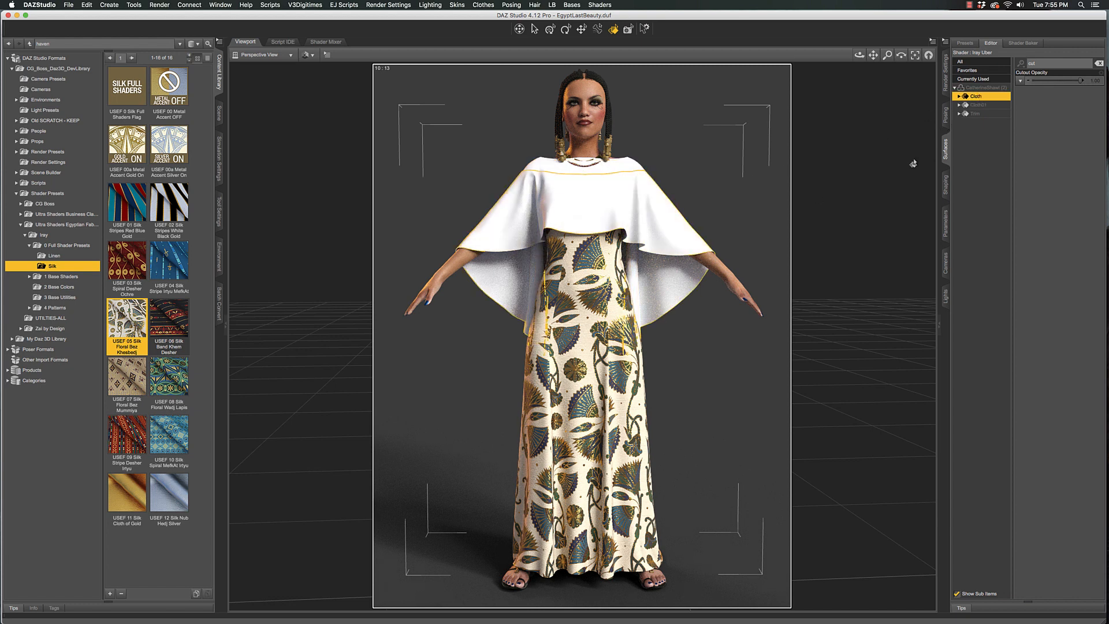
# Clear the property filter and look through the full list of surface properties for the cape's Cloth surface
pyautogui.doubleClick(1039, 60)
pyautogui.press('BackSpace')
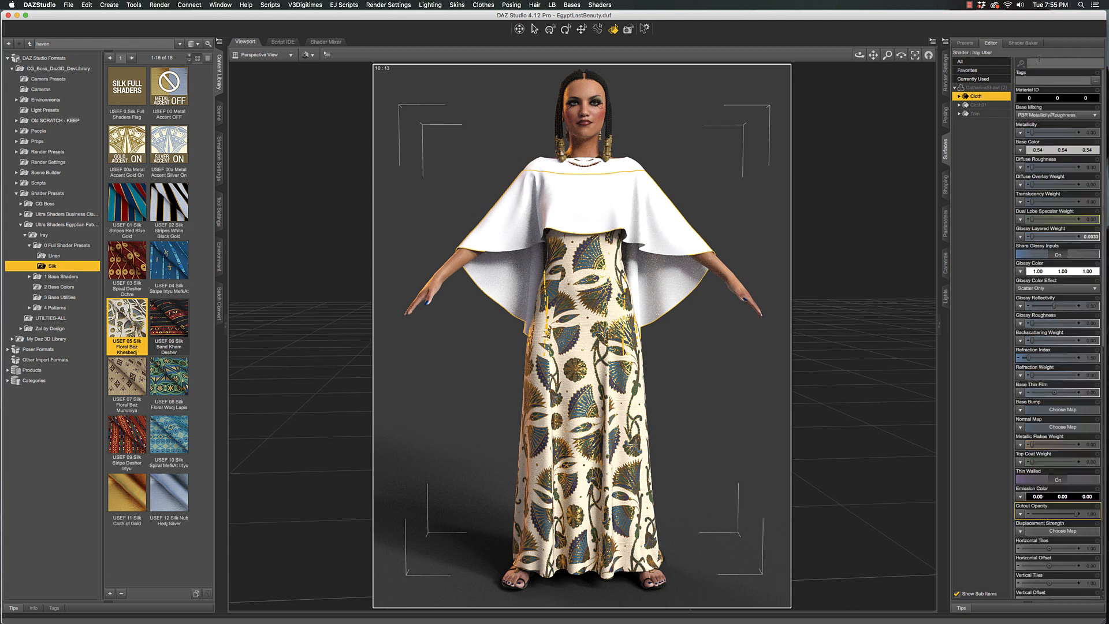
pyautogui.moveTo(1102, 135); pyautogui.dragTo(1103, 316)
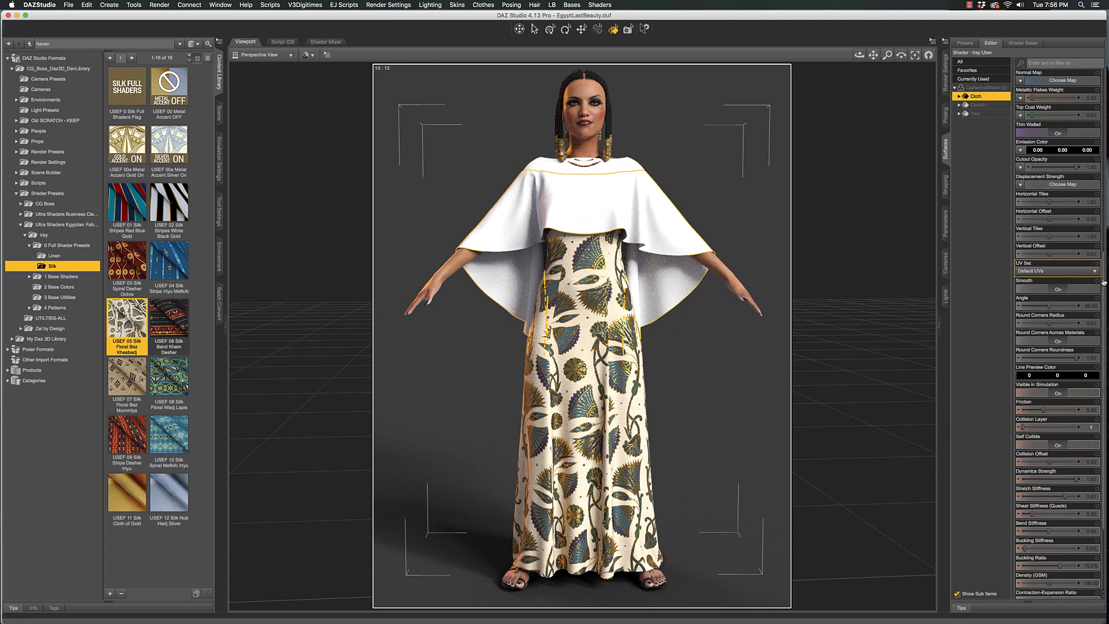
pyautogui.moveTo(1103, 290); pyautogui.dragTo(1102, 202)
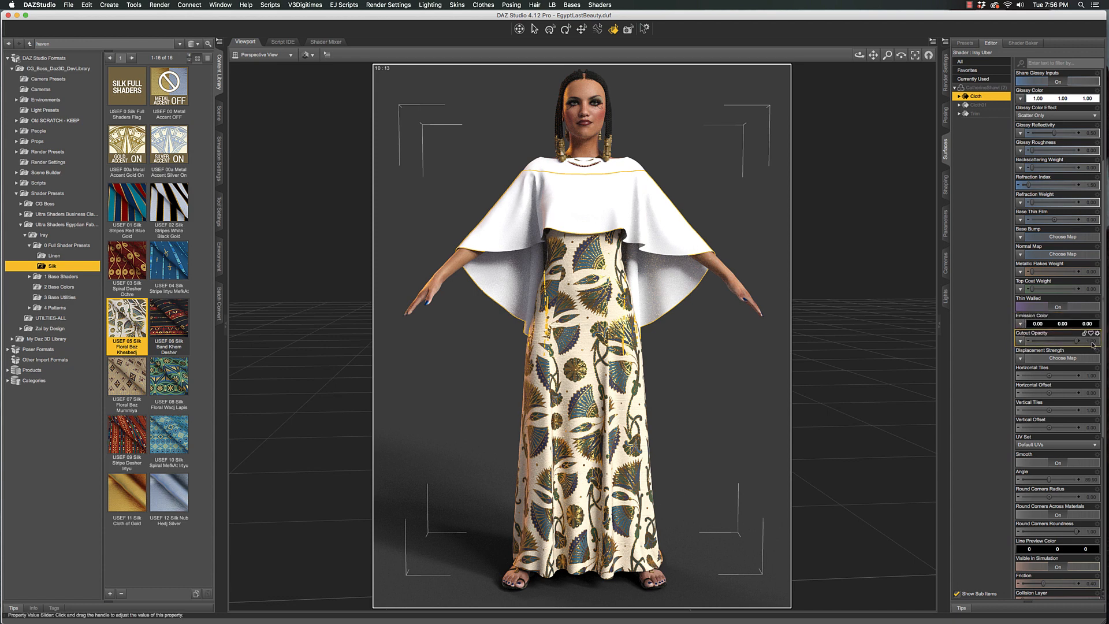
pyautogui.moveTo(1092, 345)
# Filter the surface properties by "cut", set the Cloth surface's Cutout Opacity to 0, and deselect the cape
pyautogui.click(1029, 63)
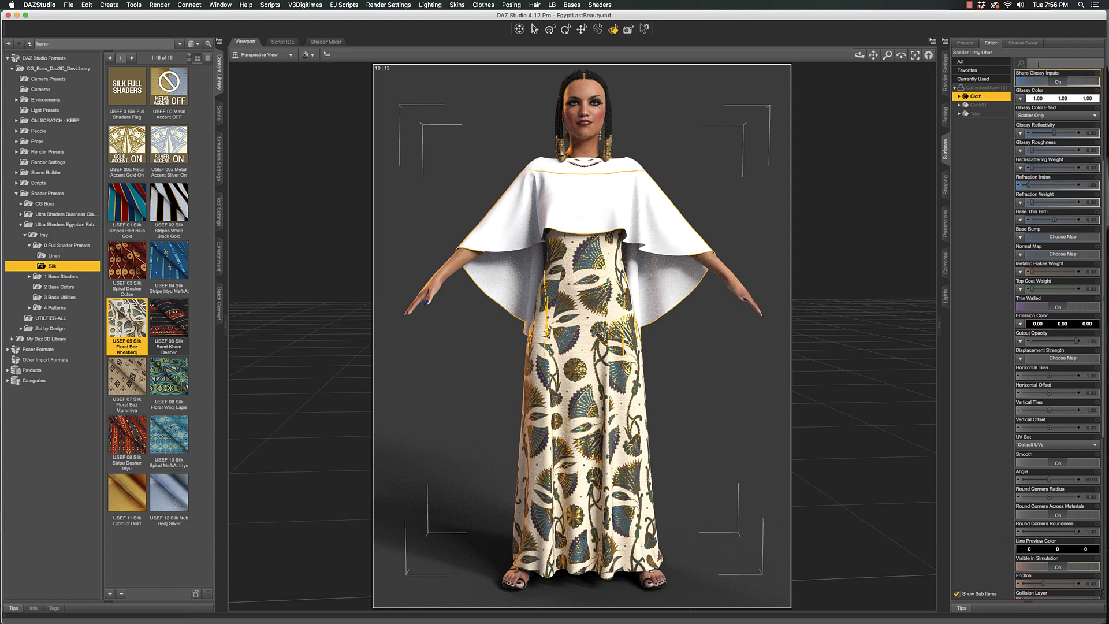
pyautogui.write('cut')
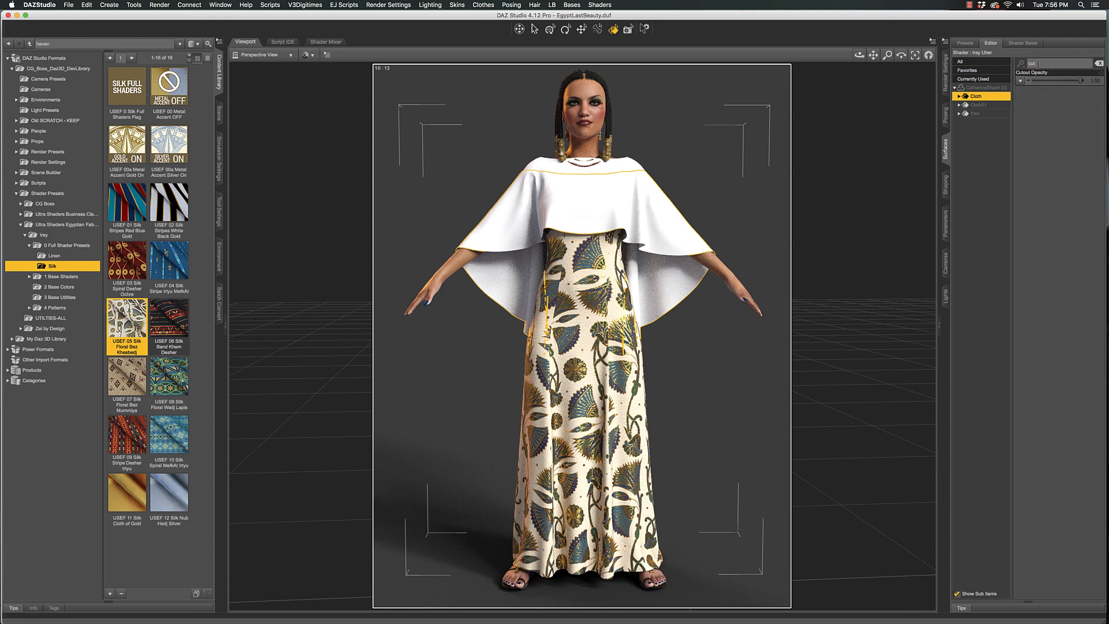
pyautogui.click(1095, 85)
pyautogui.write('0')
pyautogui.press('Return')
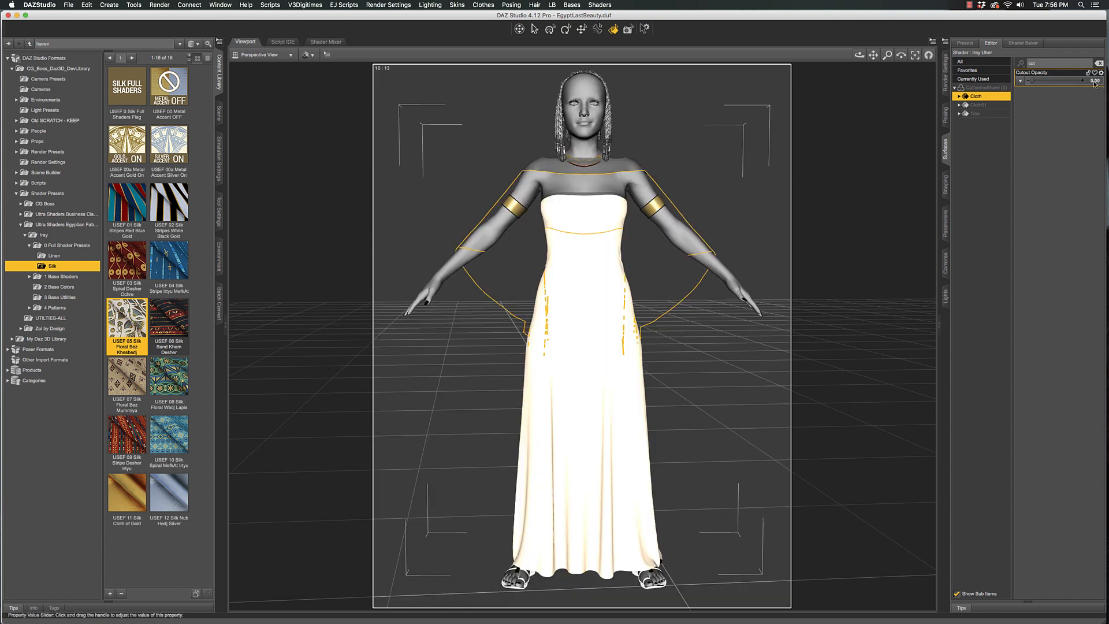
pyautogui.click(866, 134)
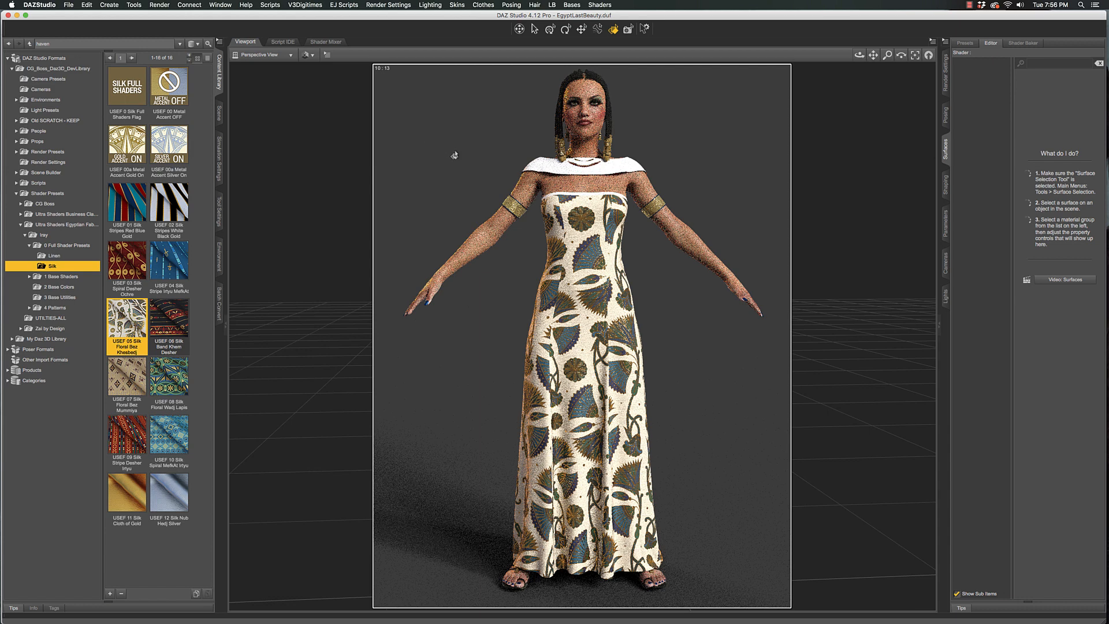
# Apply the USEF 11 Silk Cloth of Gold shader to the cape's Cloth01 shoulder surface
pyautogui.click(545, 171)
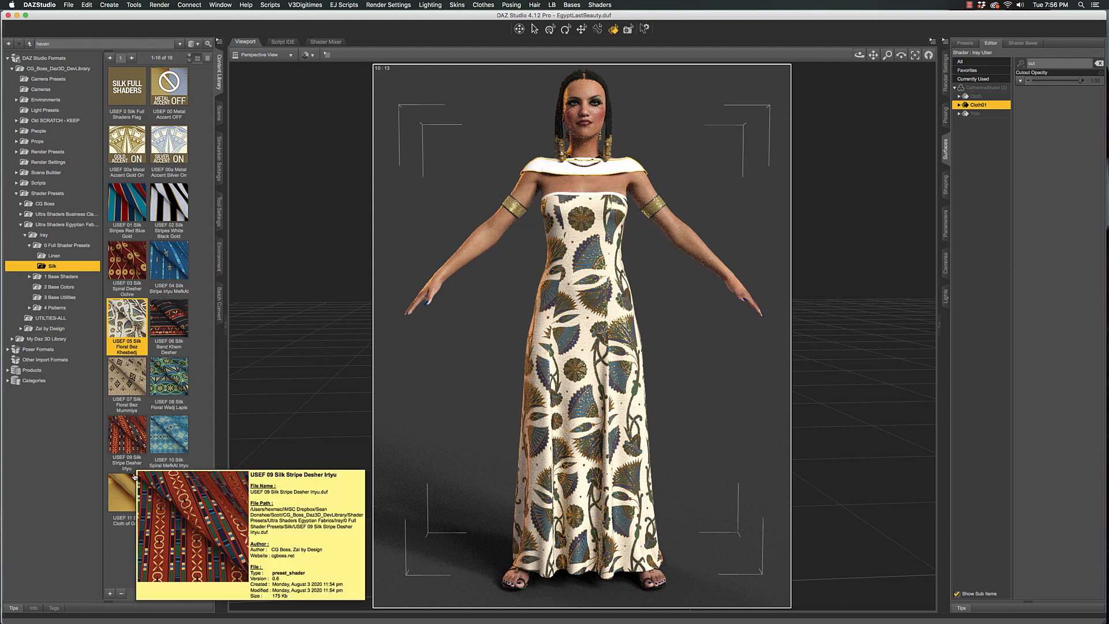
pyautogui.doubleClick(129, 488)
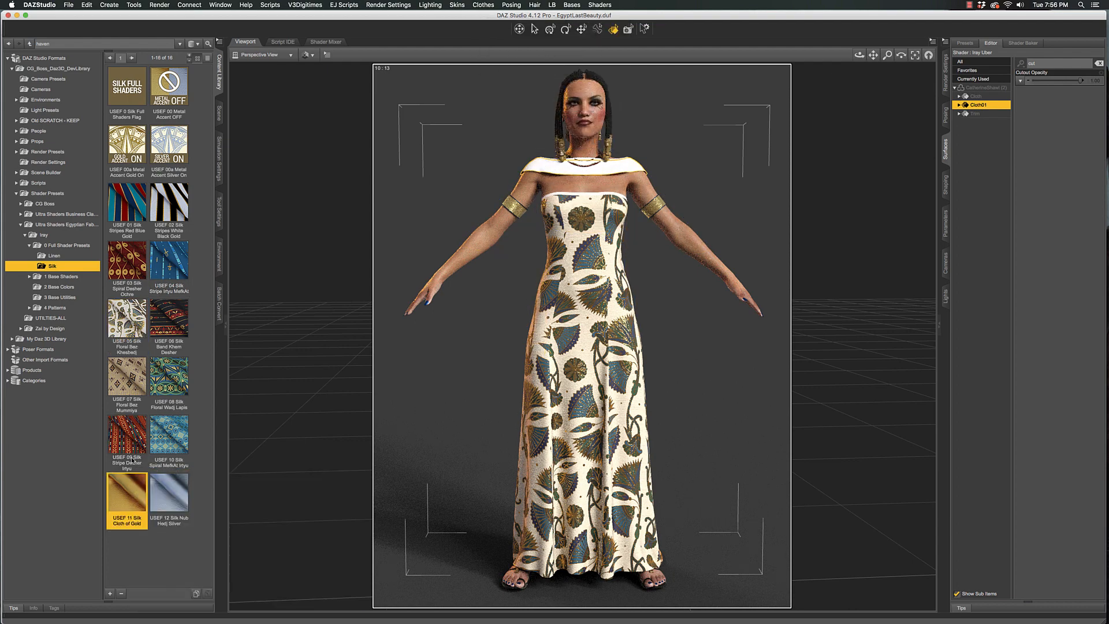
pyautogui.moveTo(132, 462)
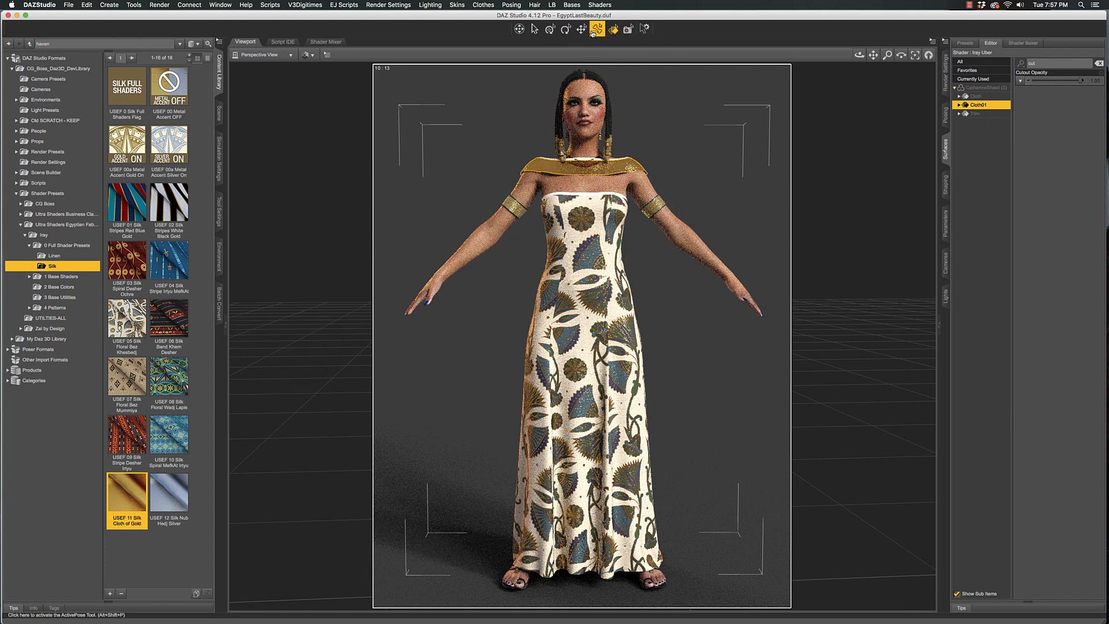
# Select the Trim surface along the shoulder collar's neckline with the Surface Selection Tool
pyautogui.moveTo(873, 54); pyautogui.dragTo(873, 26, button='right')
pyautogui.moveTo(873, 55)
pyautogui.mouseDown()
pyautogui.moveTo(872, 190)
pyautogui.moveTo(873, 78)
pyautogui.moveTo(887, 26)
pyautogui.moveTo(873, 219)
pyautogui.moveTo(873, 103)
pyautogui.moveTo(876, 159)
pyautogui.mouseUp()
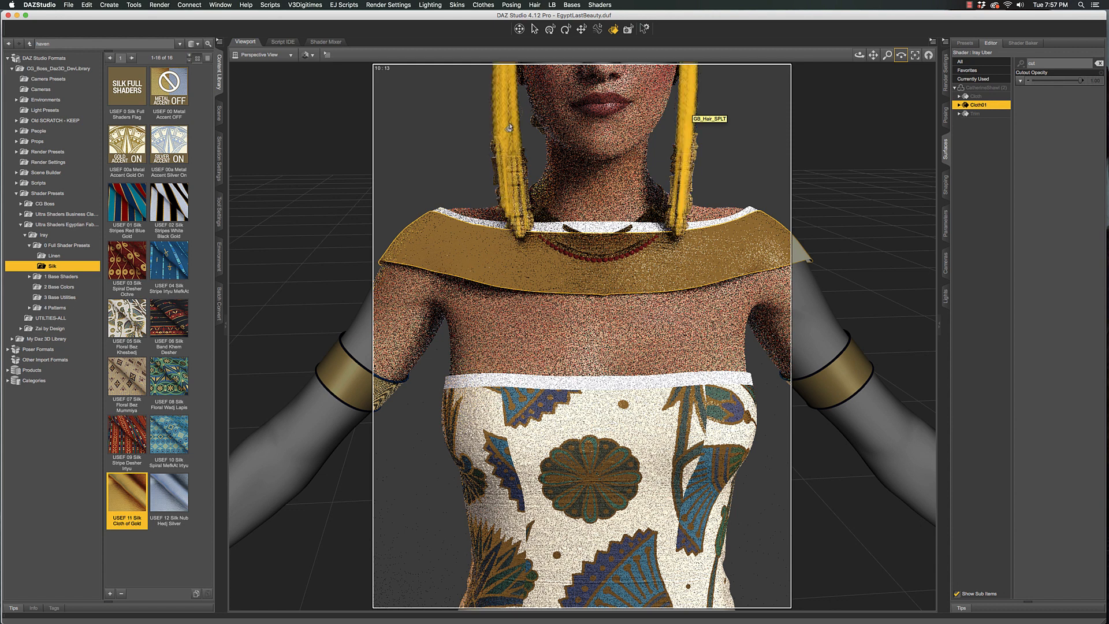
pyautogui.click(534, 32)
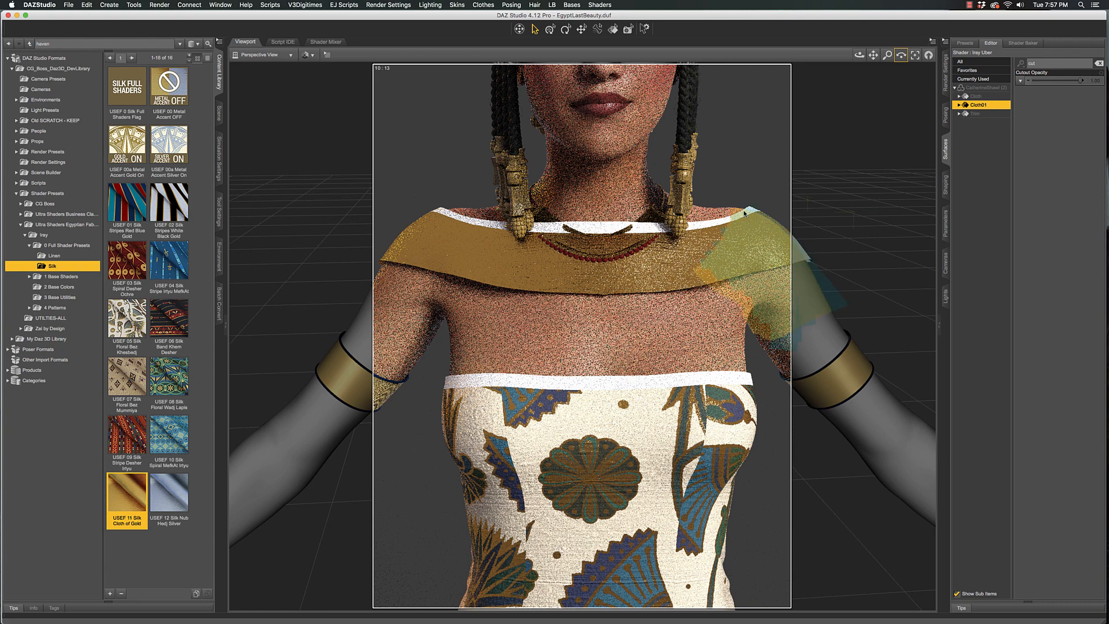
pyautogui.click(612, 29)
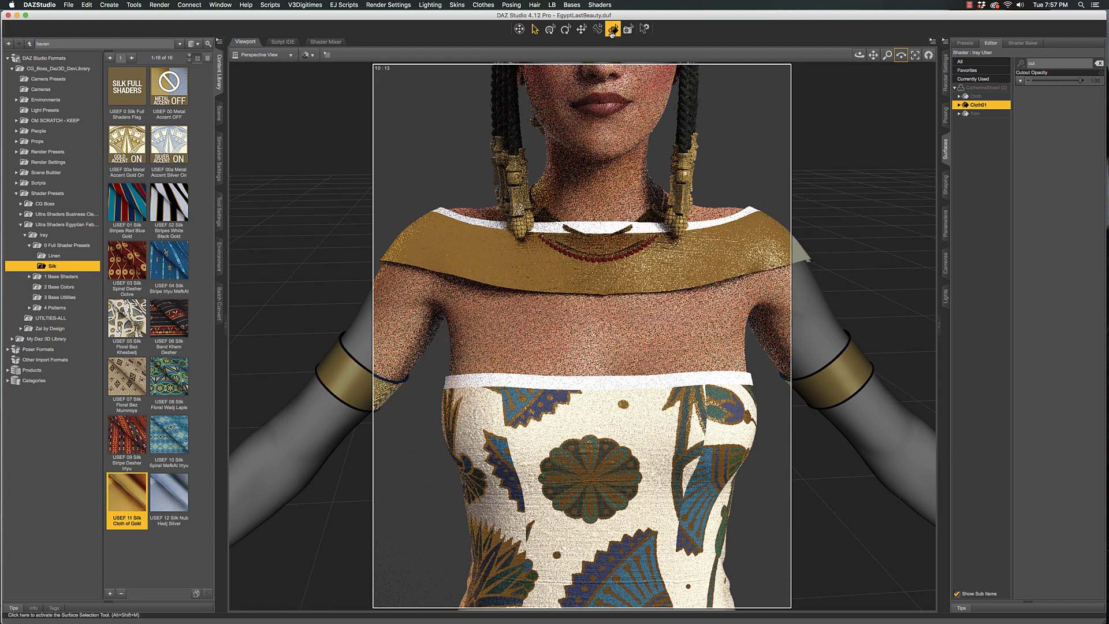
pyautogui.click(697, 229)
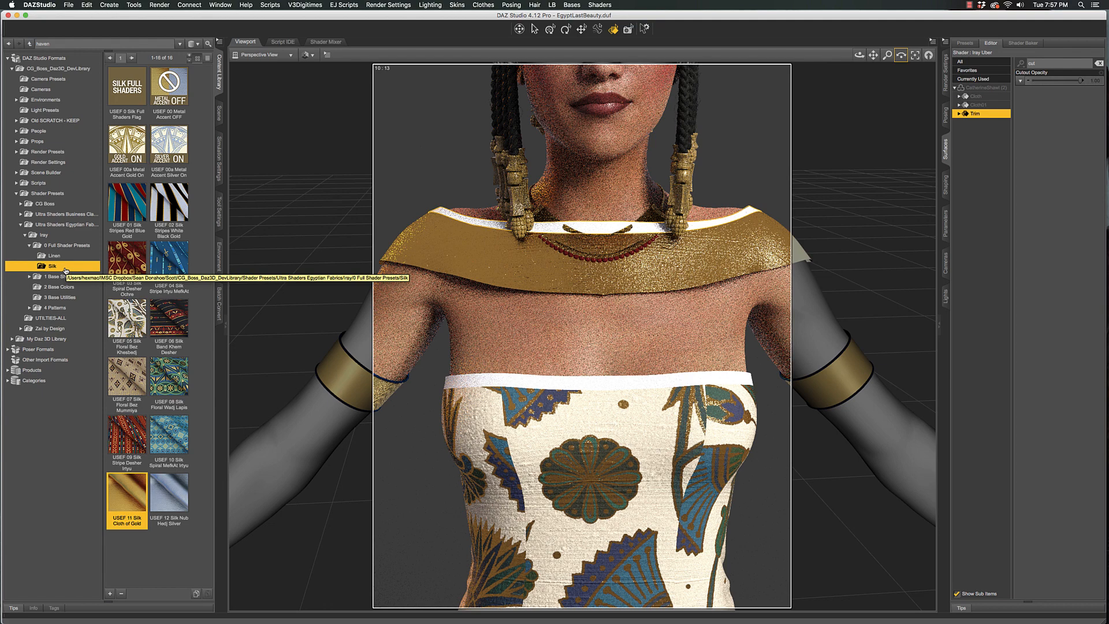
# Collapse the 0 Full Shader Presets folder and open the Silk folder inside 1 Base Shaders
pyautogui.click(60, 246)
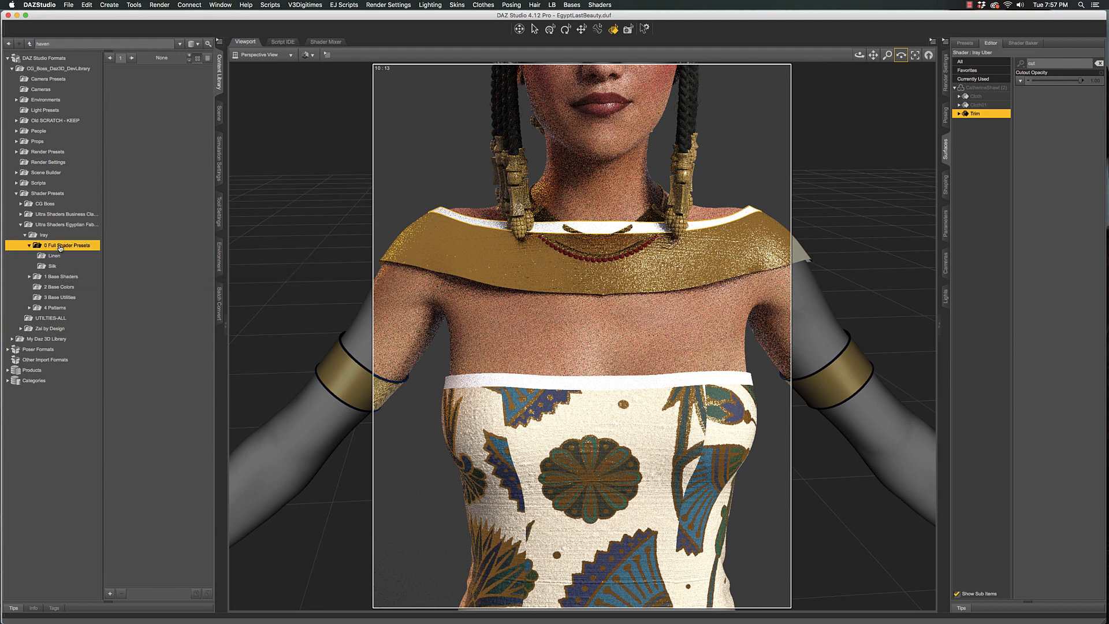
pyautogui.click(29, 246)
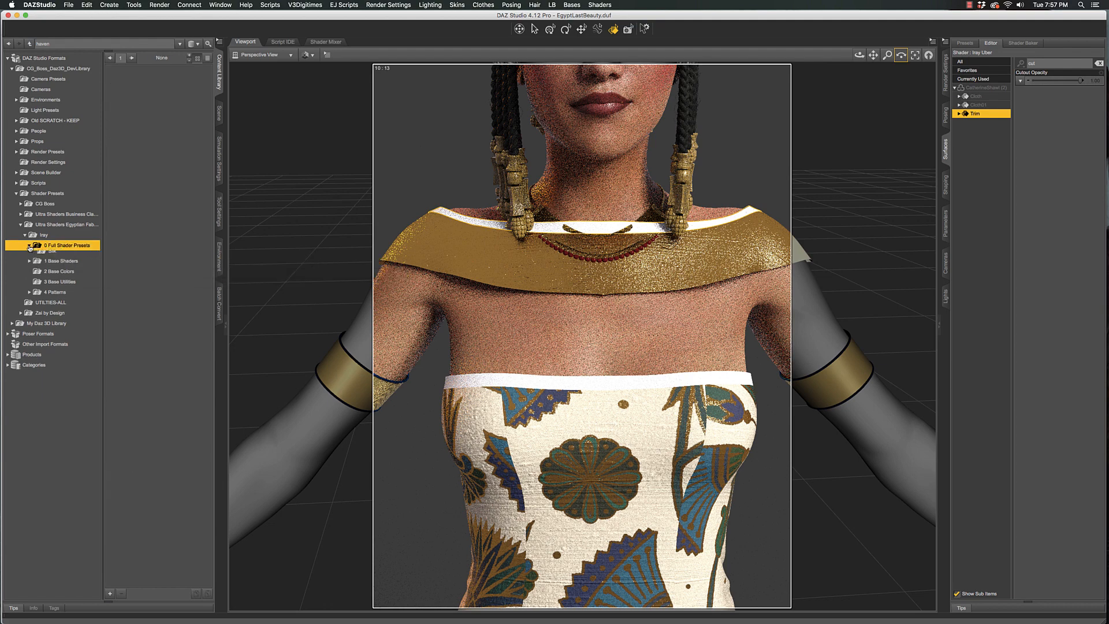
pyautogui.click(56, 257)
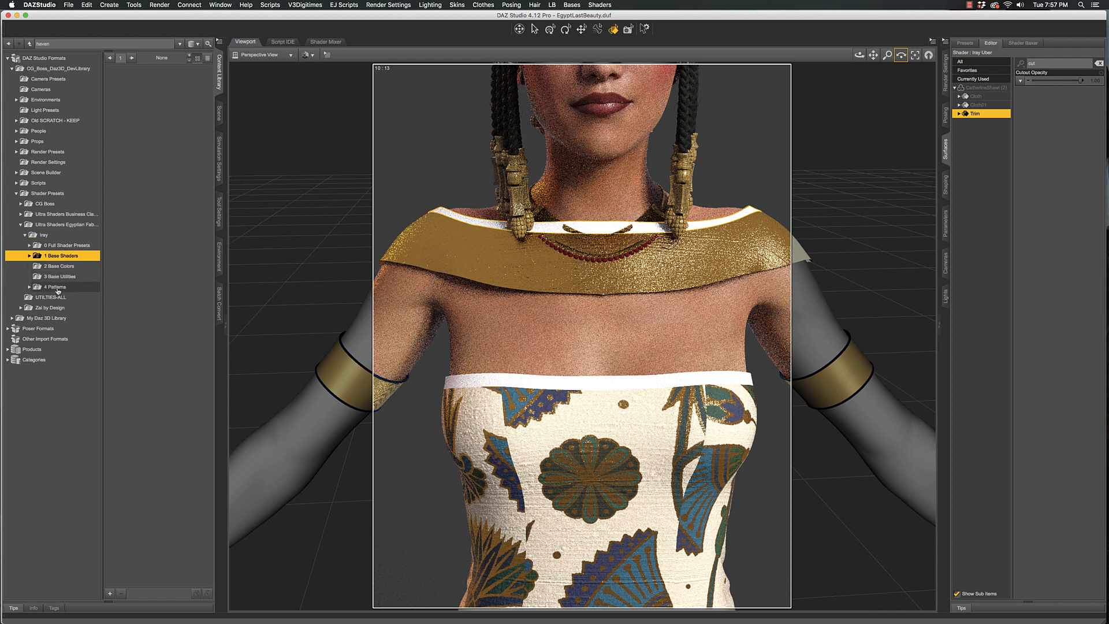
pyautogui.click(29, 256)
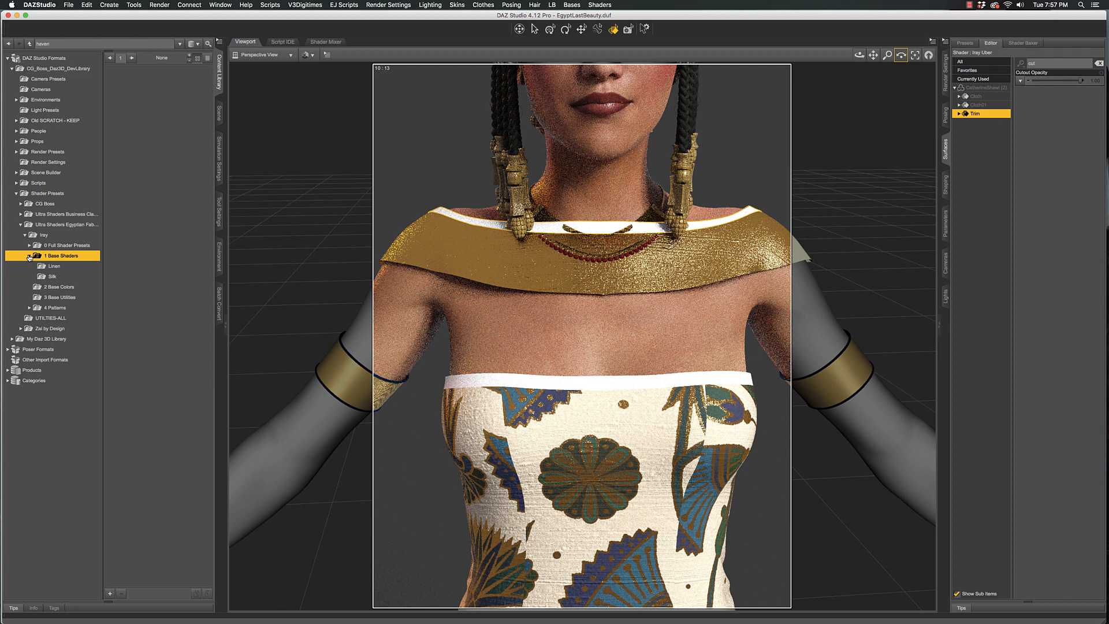
pyautogui.click(55, 277)
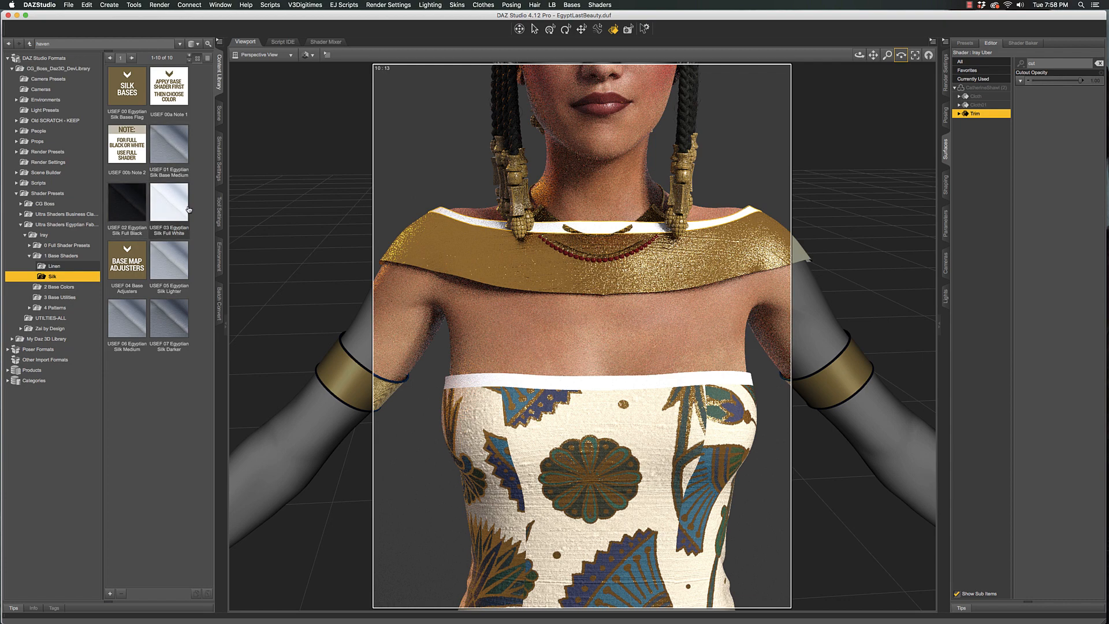
# Clear the surface property filter and apply the USEF 01 Egyptian Silk Base Medium shader to the Trim surface
pyautogui.moveTo(137, 210)
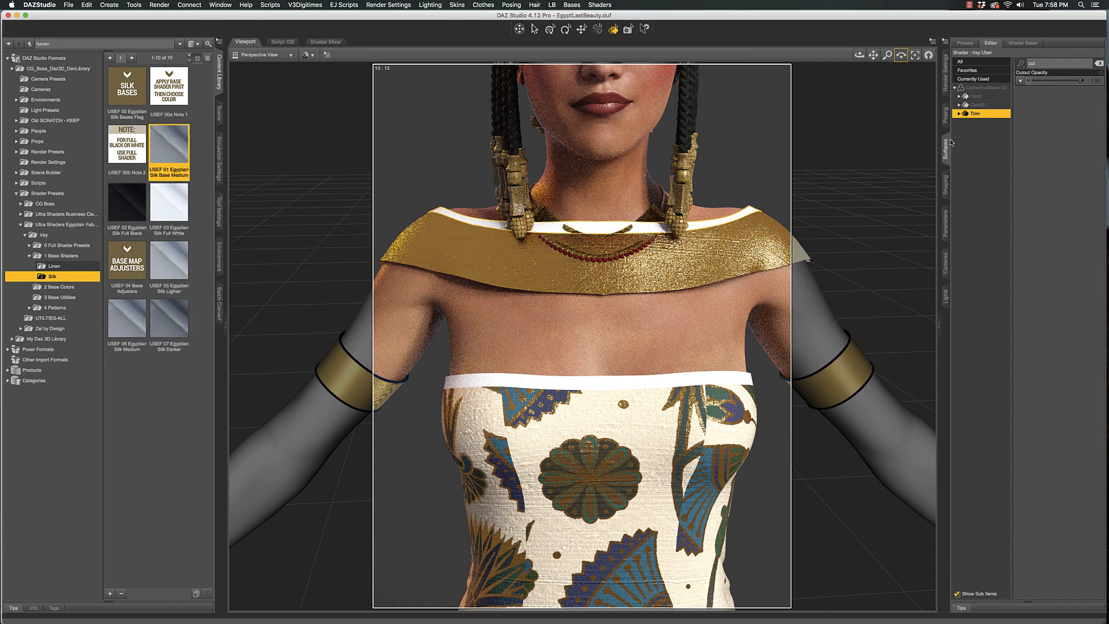
pyautogui.doubleClick(1042, 63)
pyautogui.press('BackSpace')
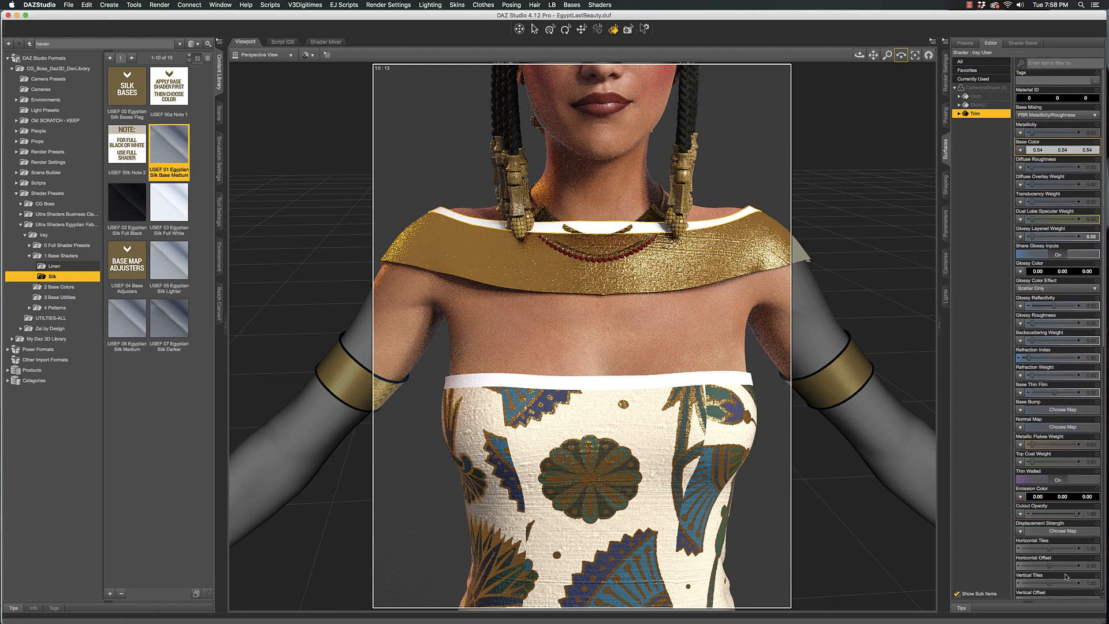
pyautogui.doubleClick(168, 145)
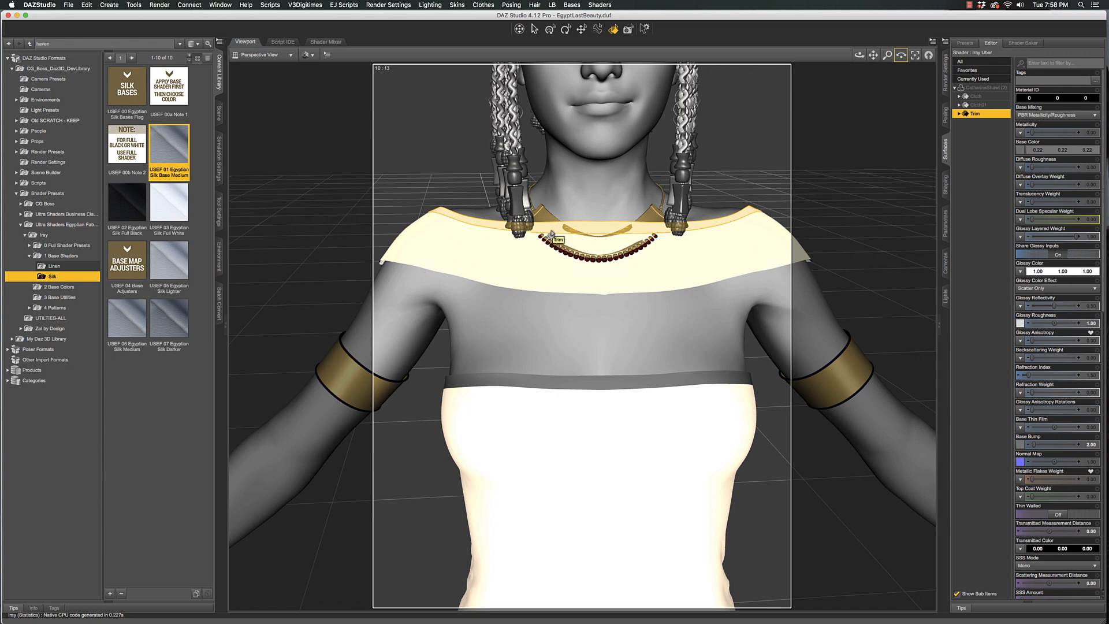
pyautogui.moveTo(1021, 151)
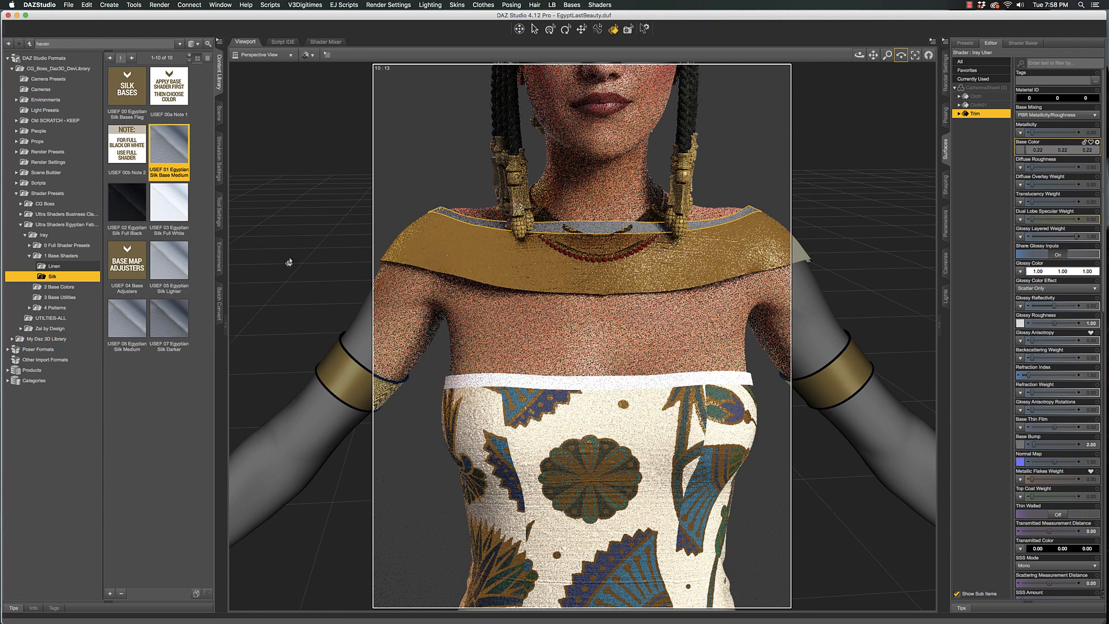
# Apply the USEF 05 Egyptian Silk Lighter base map adjuster to the cape's Trim surface
pyautogui.click(175, 267)
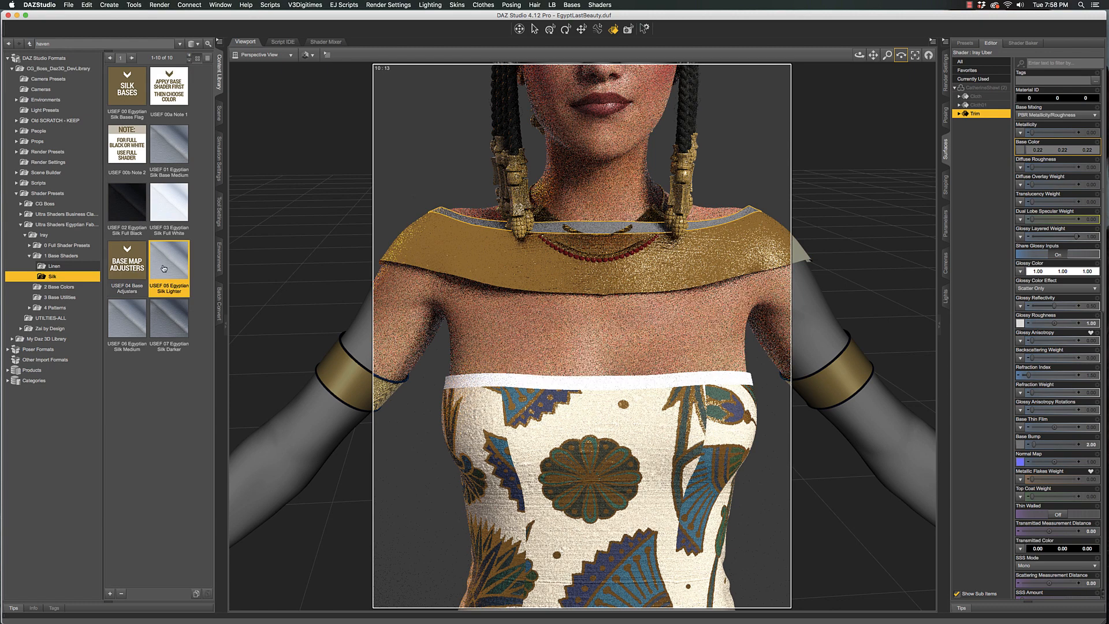
pyautogui.moveTo(168, 269)
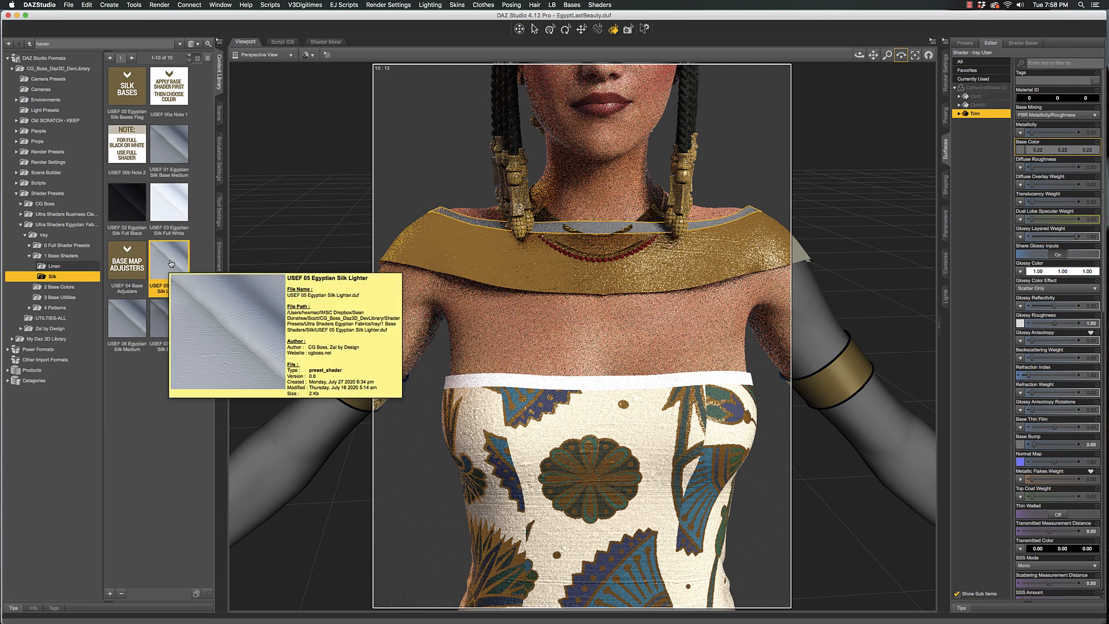
pyautogui.doubleClick(170, 267)
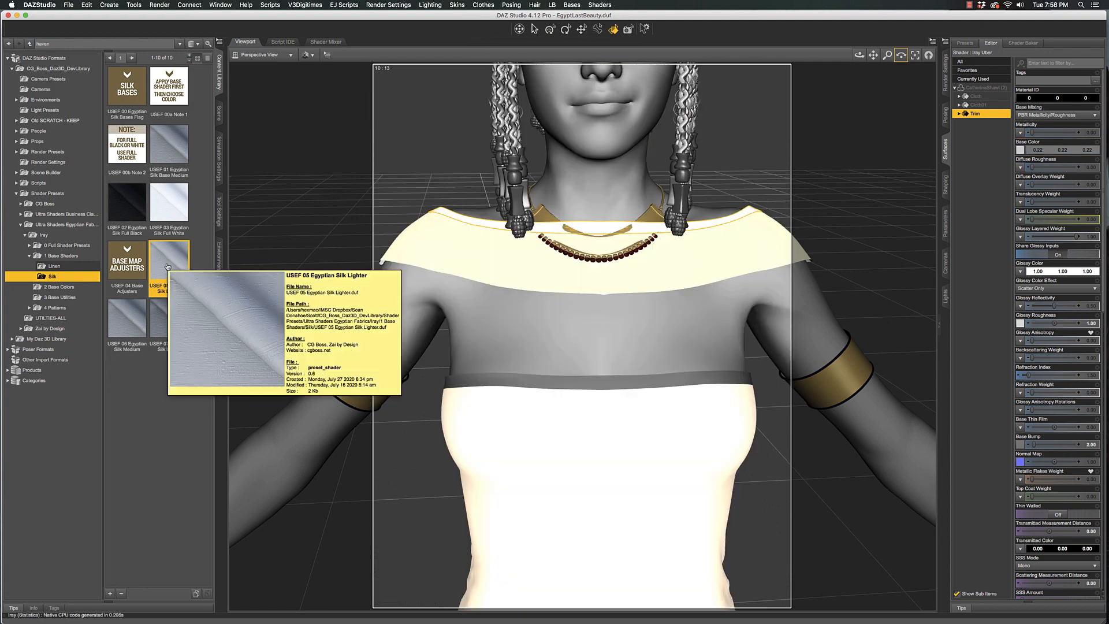
# Open the 2 Base Colors folder and apply the USEF 03 Irtyu Blue color to the cape's Trim surface
pyautogui.click(61, 287)
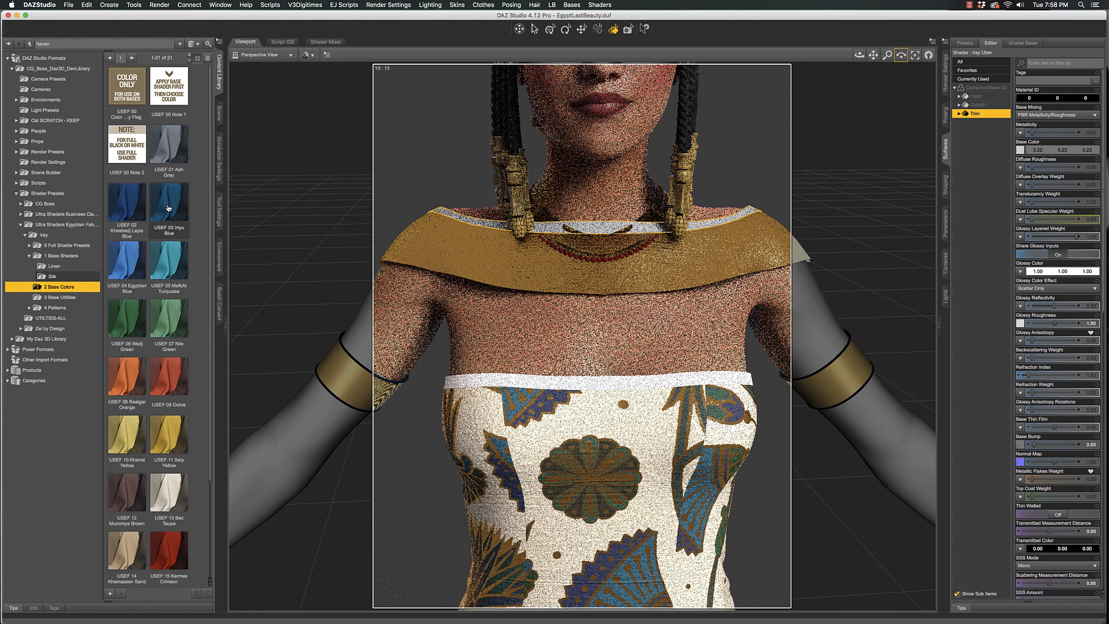
pyautogui.moveTo(171, 207)
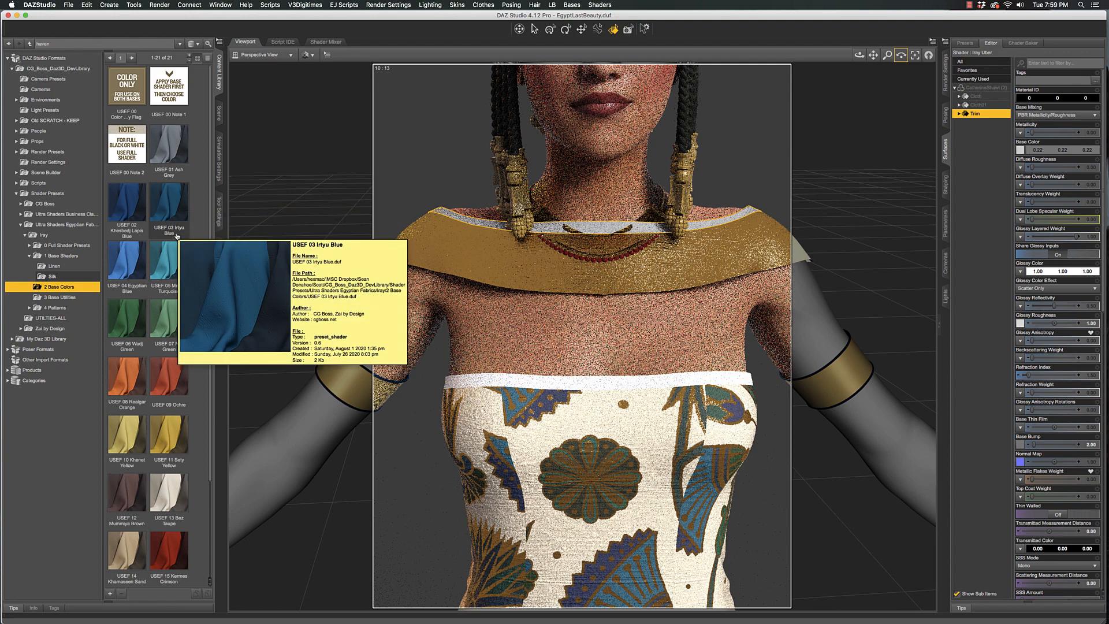
pyautogui.doubleClick(171, 203)
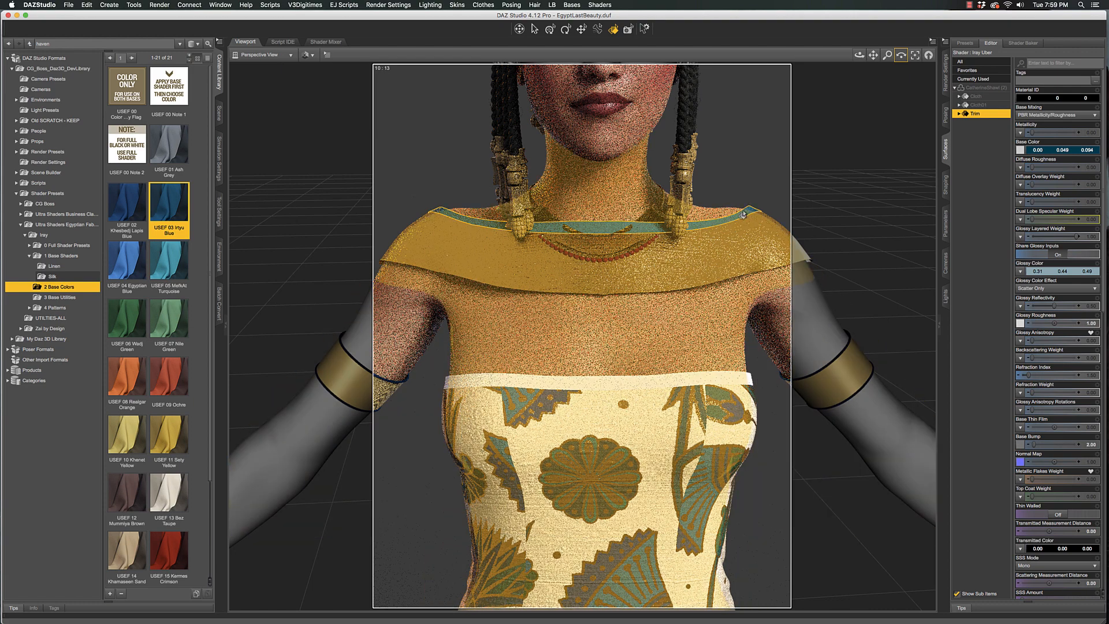
# Copy the cape's Trim surface and paste its settings onto the gown's Trim surface along the bust
pyautogui.rightClick(987, 115)
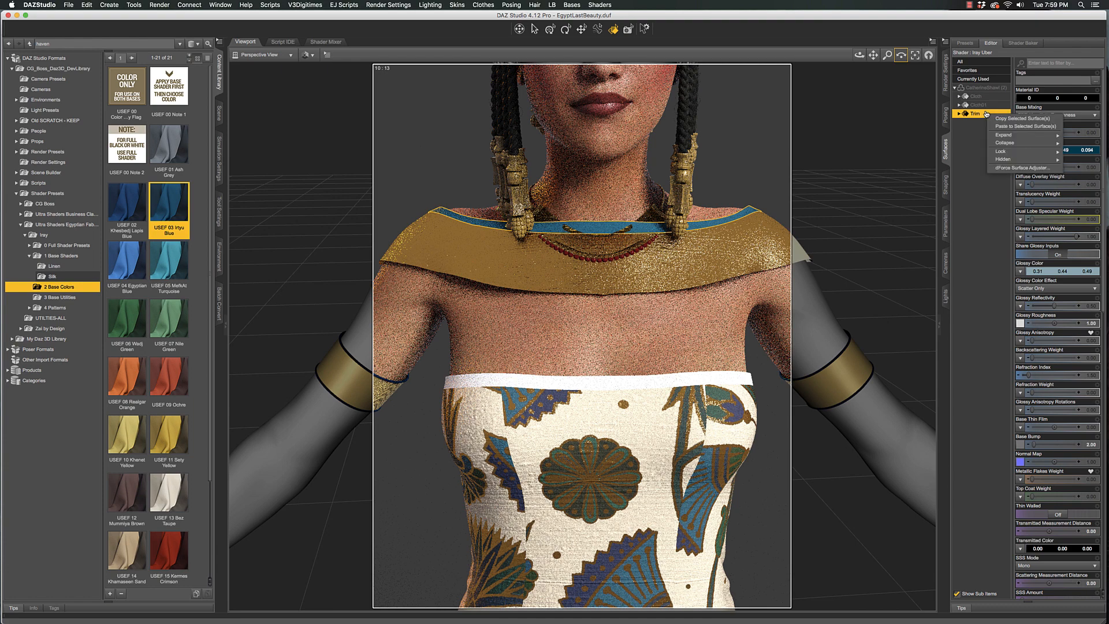
pyautogui.click(1002, 119)
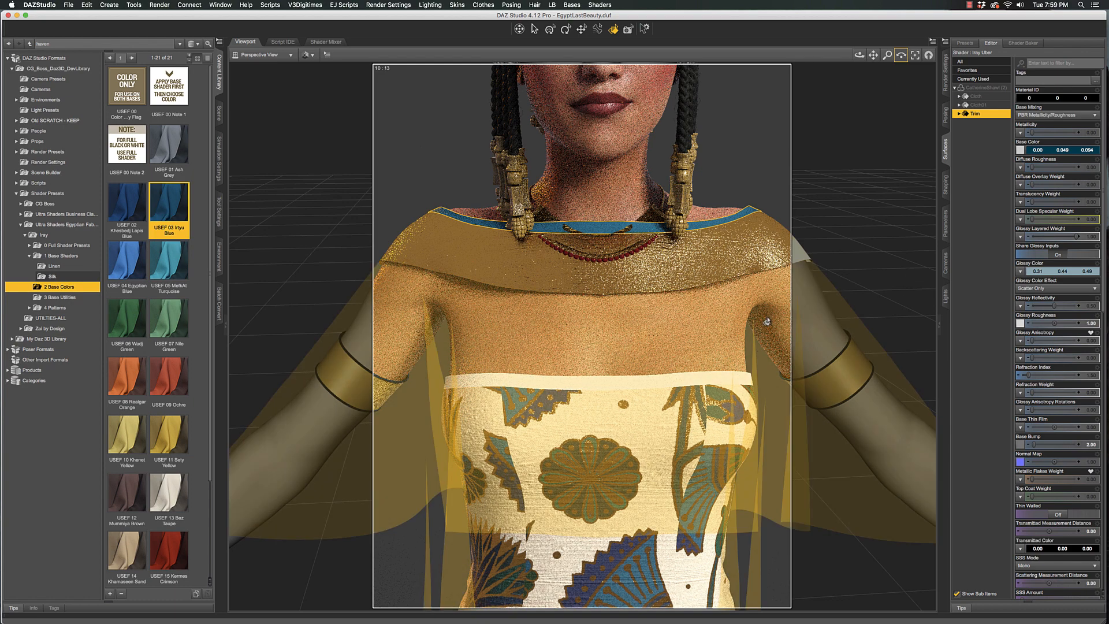
pyautogui.click(674, 577)
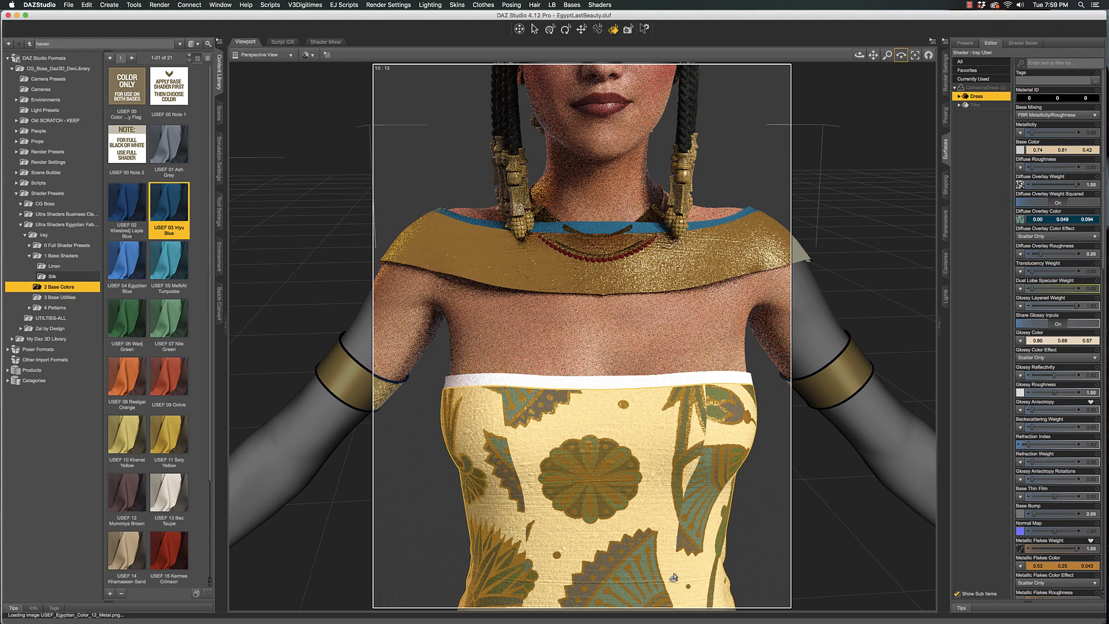
pyautogui.click(986, 106)
pyautogui.rightClick(988, 107)
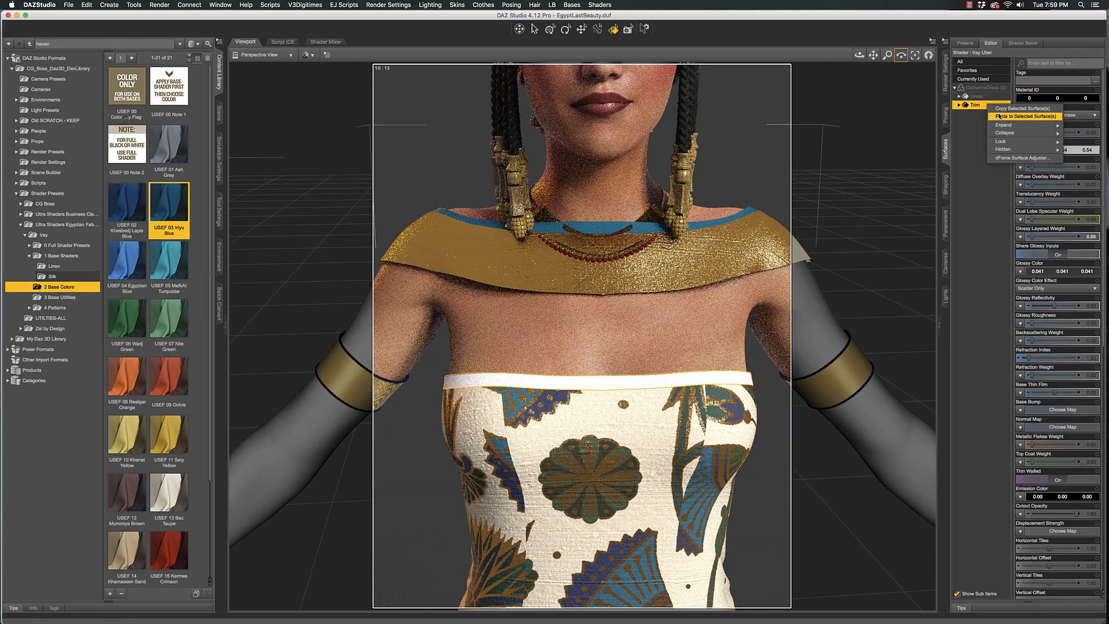
pyautogui.click(1000, 117)
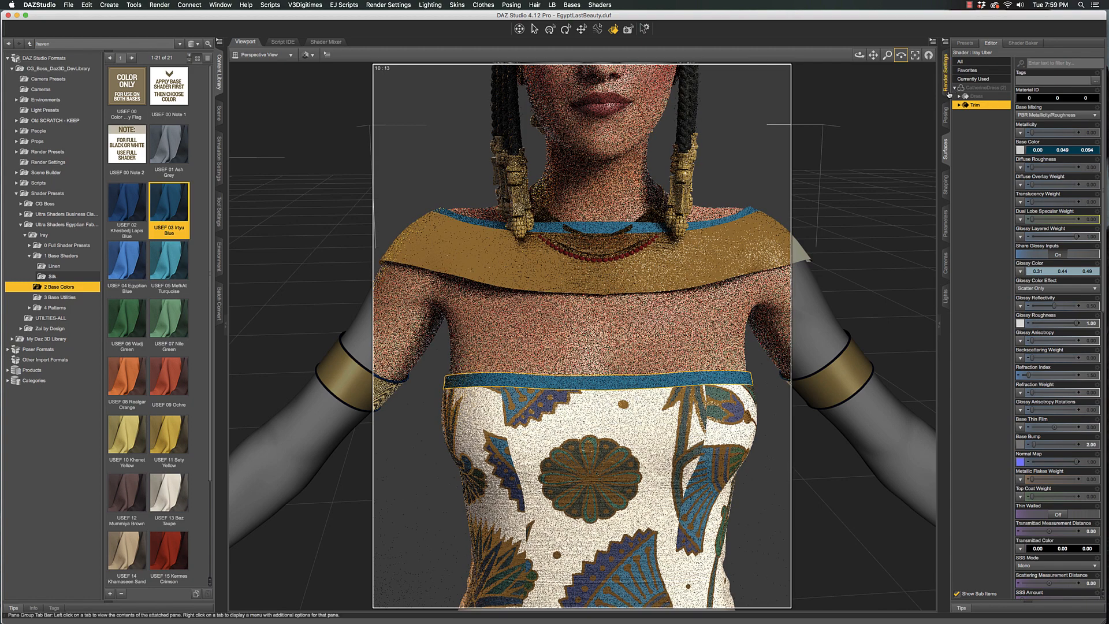
# Frame the full gown in the viewport and examine the opacity and base tiling presets in the 3 Base Utilities folder
pyautogui.moveTo(887, 60); pyautogui.dragTo(888, 116)
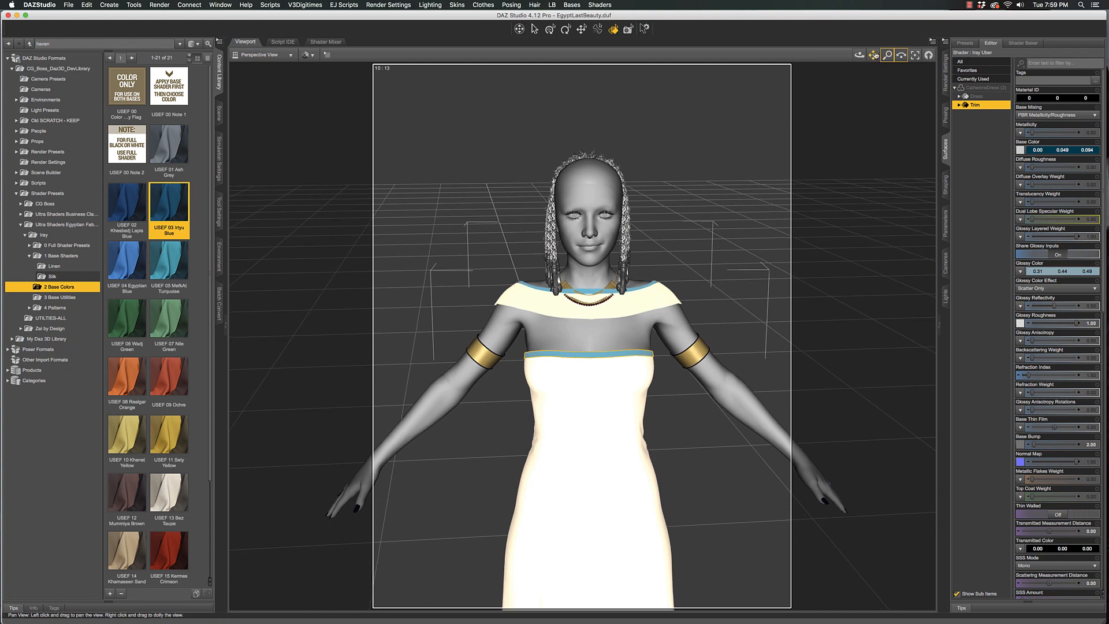
pyautogui.moveTo(874, 56); pyautogui.dragTo(873, 0)
pyautogui.moveTo(859, 54); pyautogui.dragTo(878, 0)
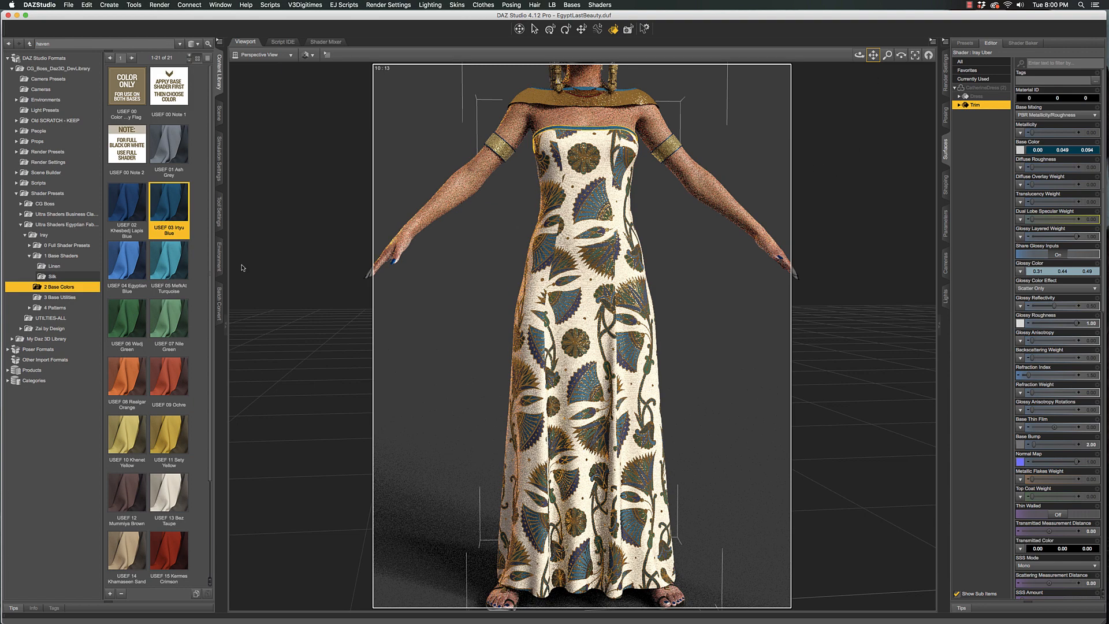
pyautogui.click(59, 298)
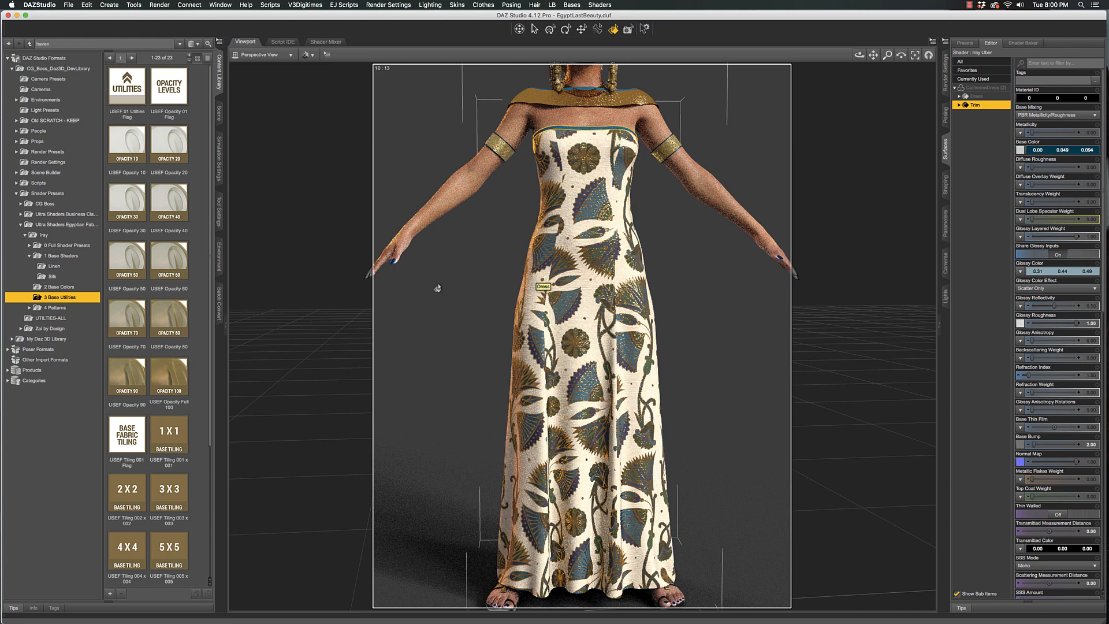
pyautogui.click(175, 203)
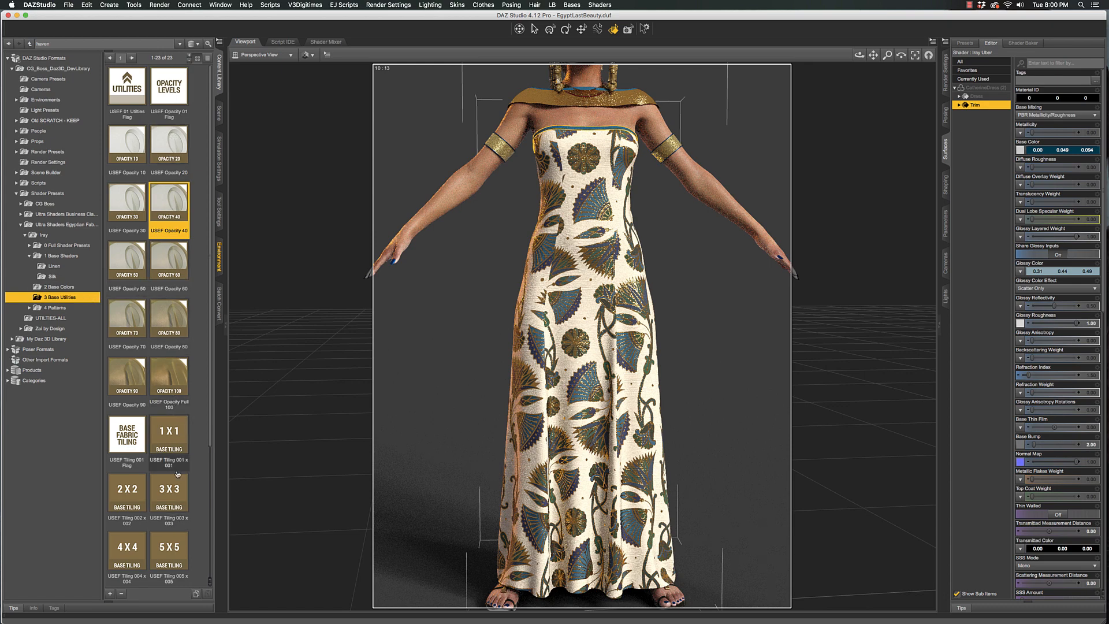
# Expand the 4 Patterns folder and examine the 4a Color Pattern Overlays and 4a Plain Pattern Overlays presets
pyautogui.click(30, 309)
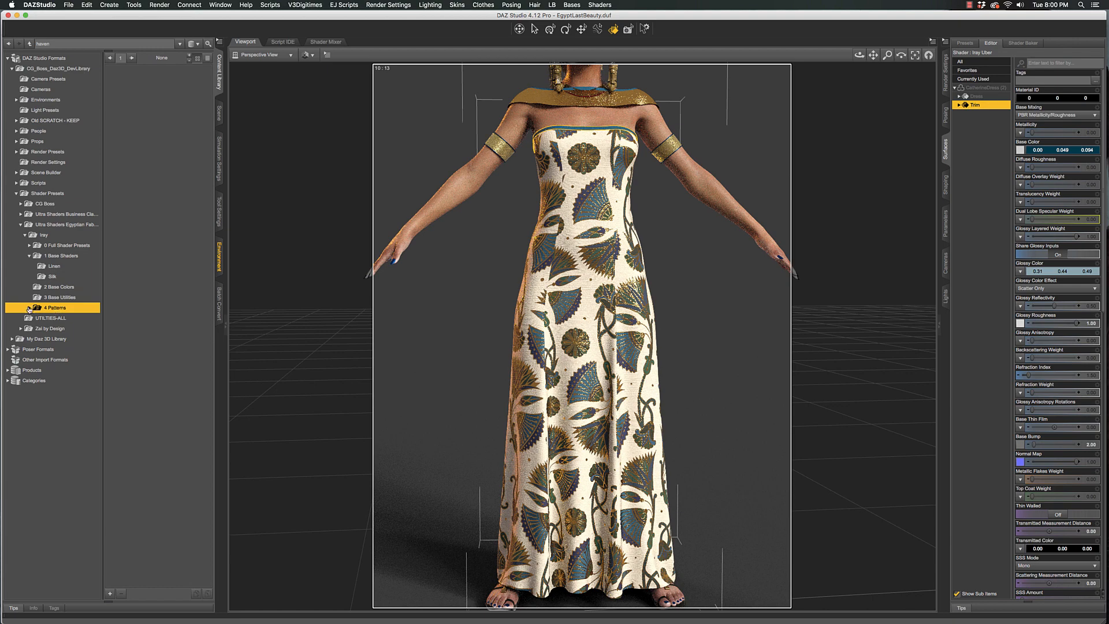
pyautogui.click(29, 309)
pyautogui.click(58, 318)
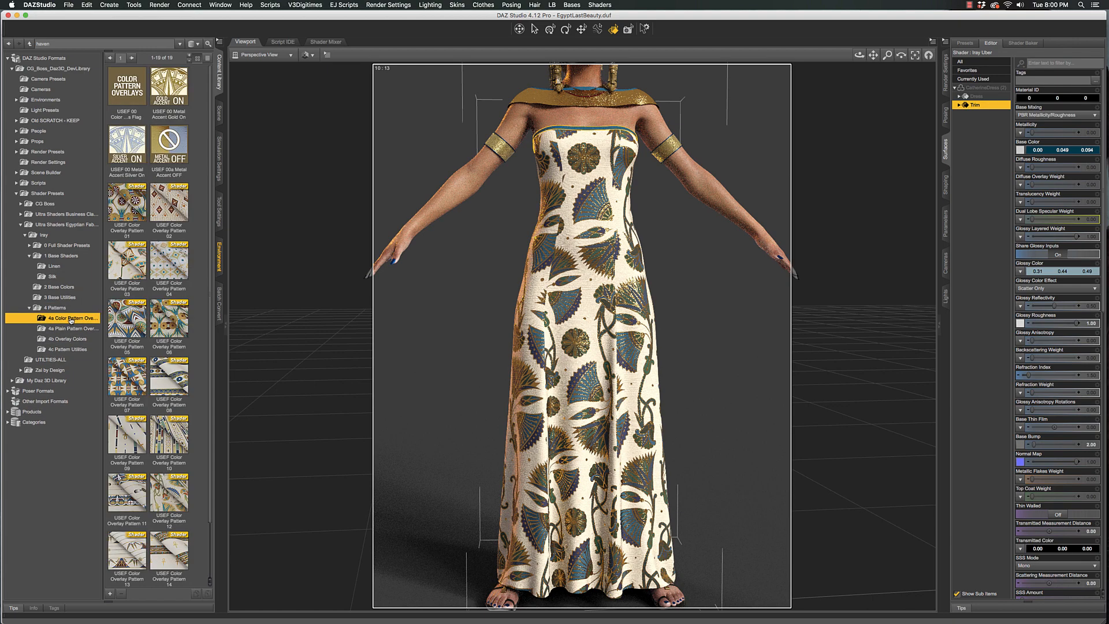
pyautogui.doubleClick(155, 344)
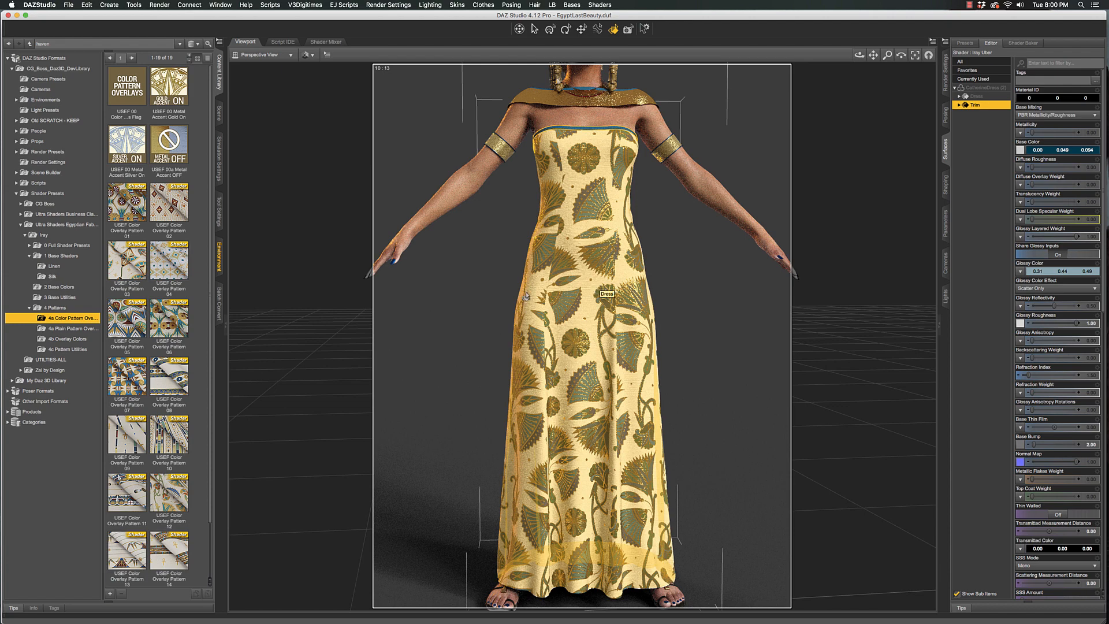
pyautogui.hotkey('ctrl', 'z')
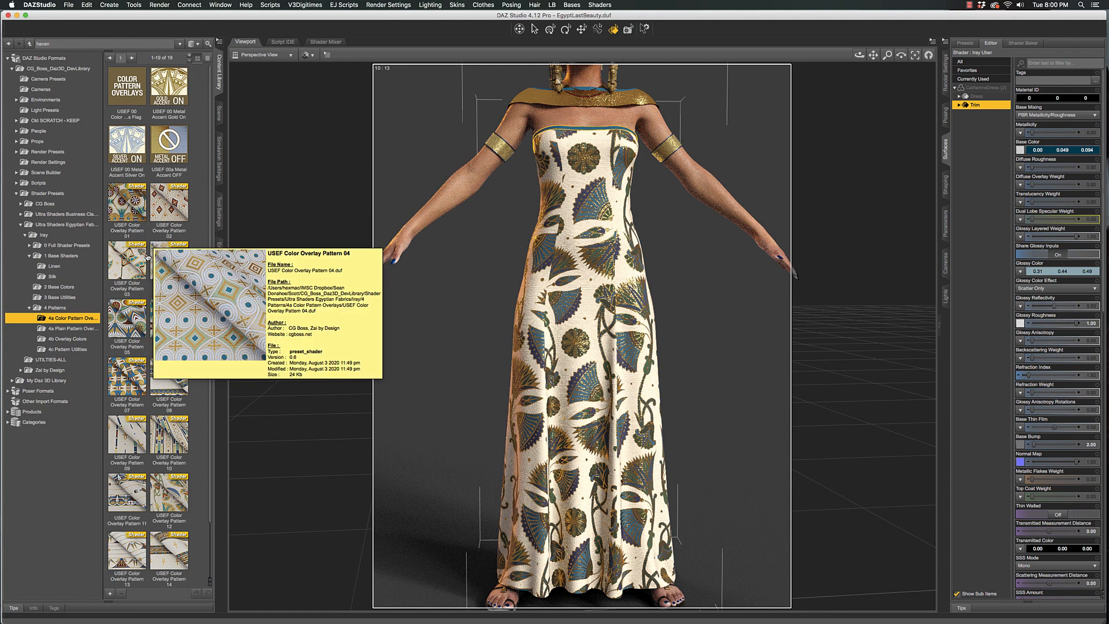
pyautogui.click(85, 328)
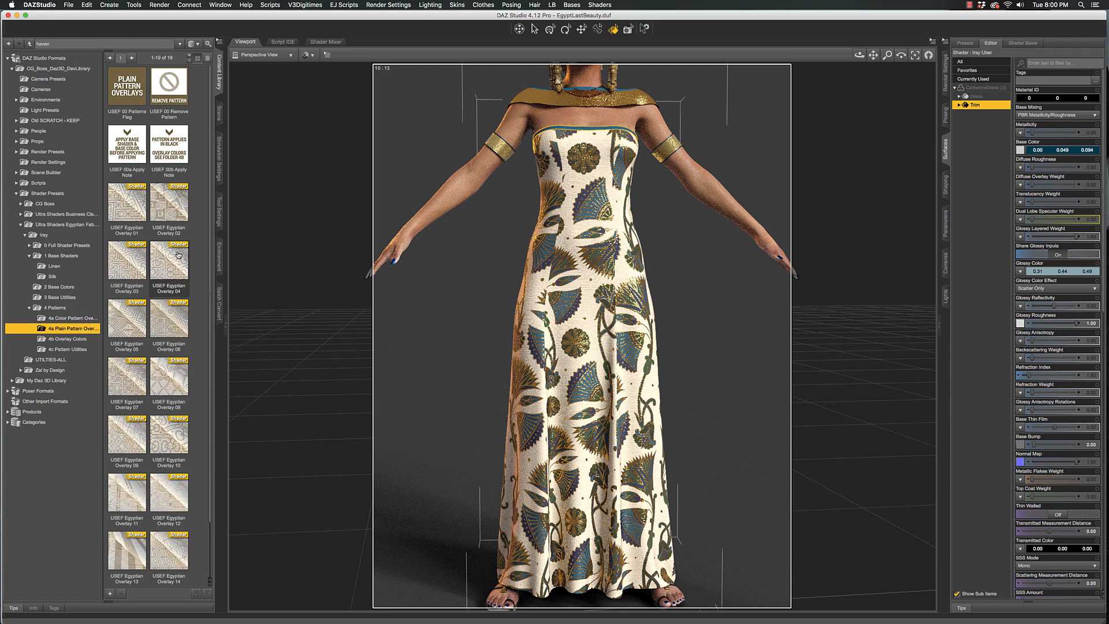
pyautogui.moveTo(179, 257)
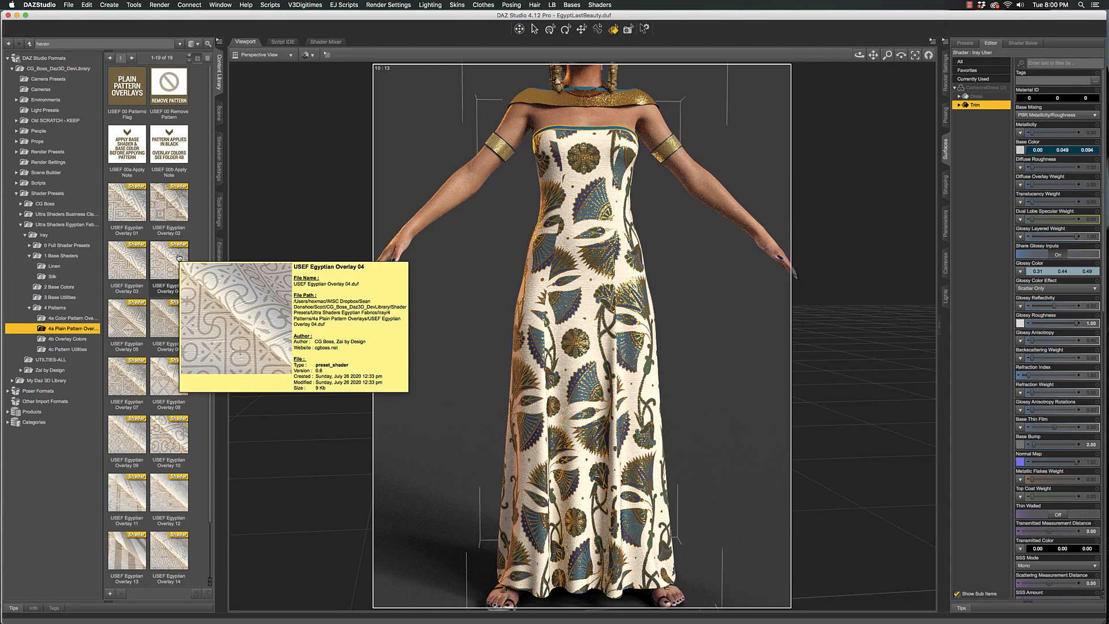
# Open the 4c Pattern Utilities folder and examine its pattern removal, overlay weight and pattern offset presets
pyautogui.click(67, 349)
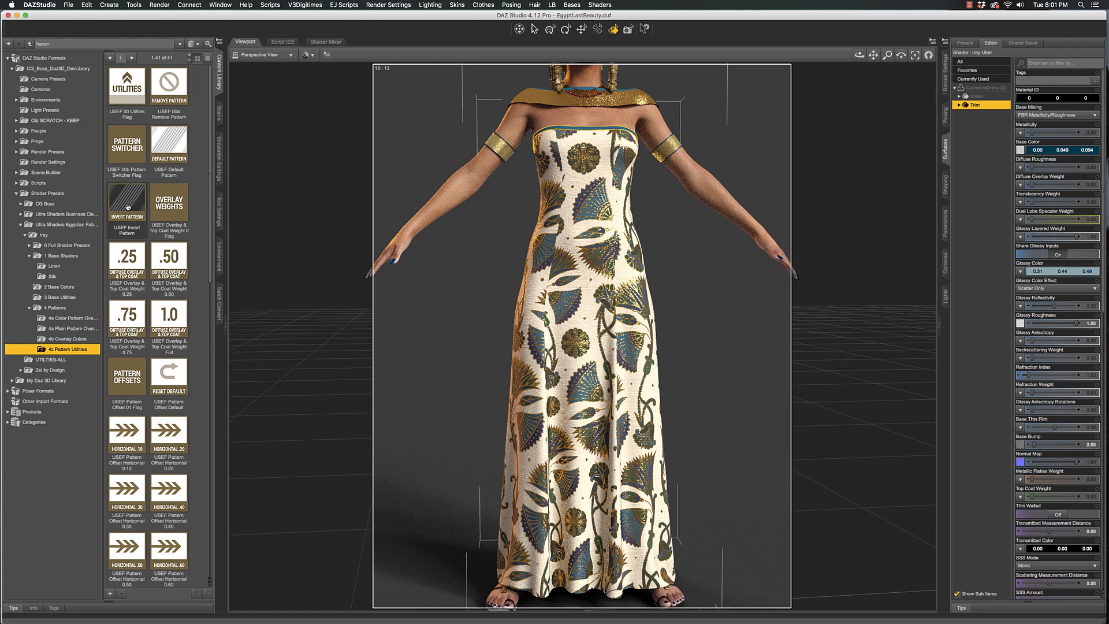
pyautogui.moveTo(162, 154)
pyautogui.moveTo(177, 88)
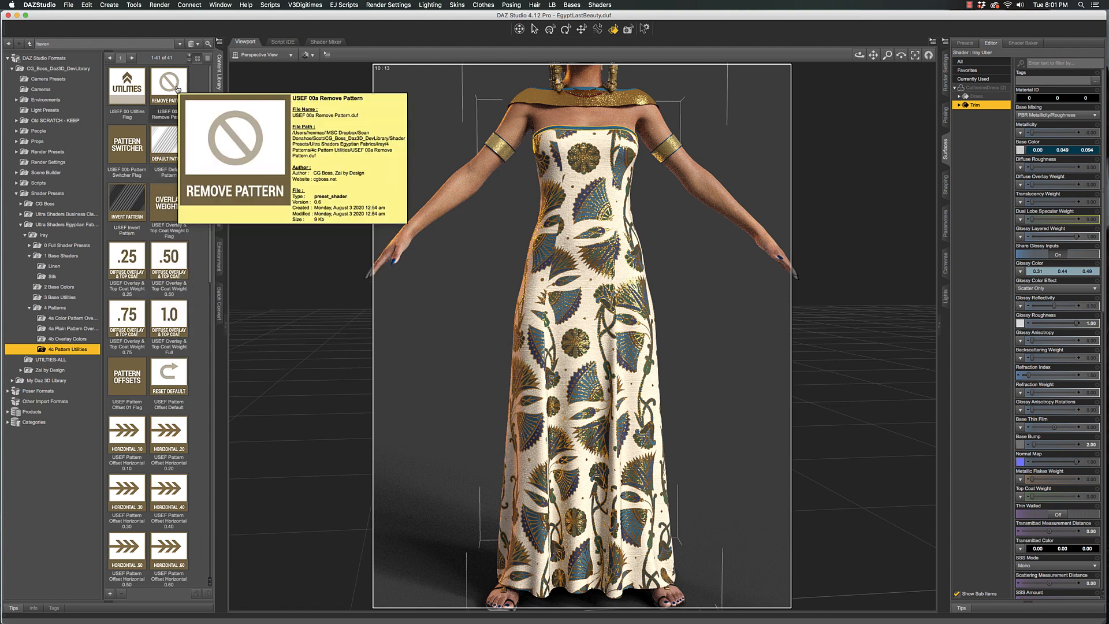
pyautogui.moveTo(177, 252)
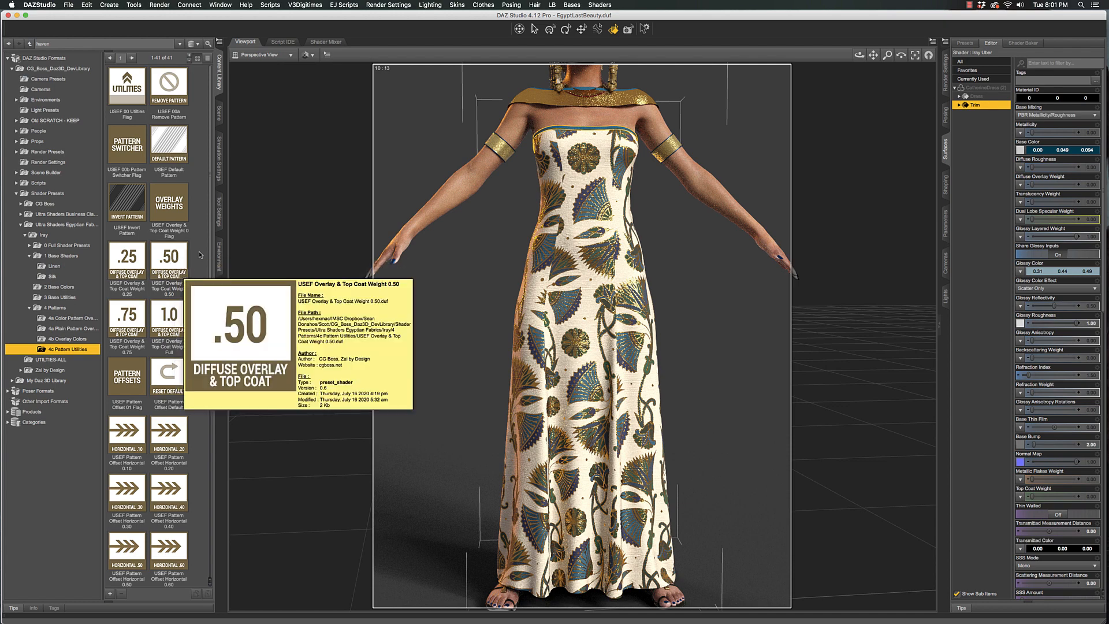
pyautogui.moveTo(210, 247); pyautogui.dragTo(211, 360)
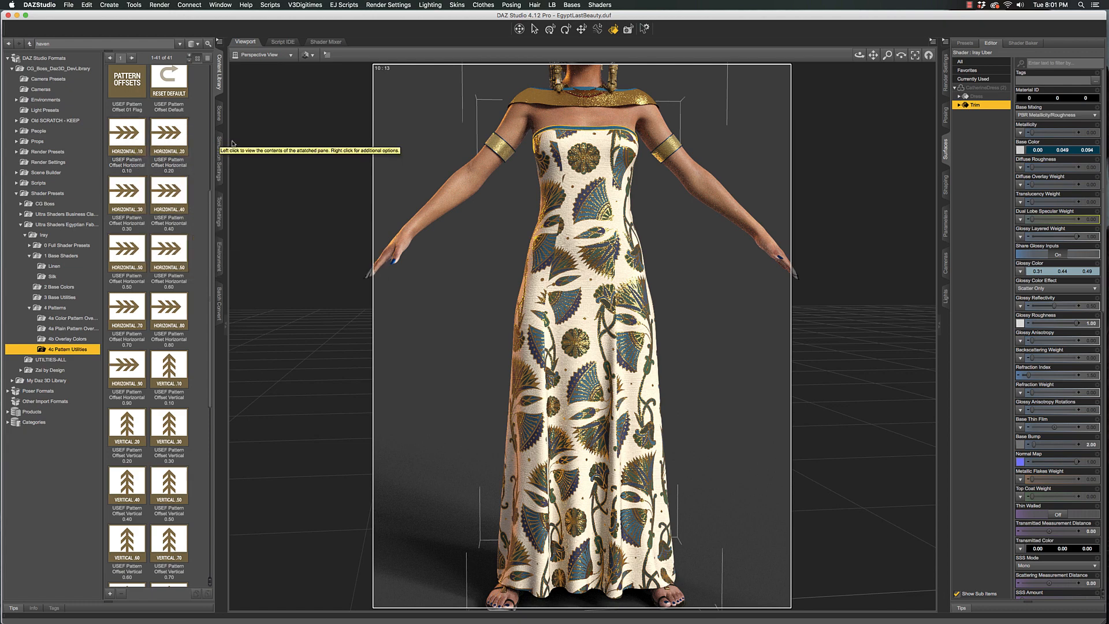
pyautogui.moveTo(177, 344)
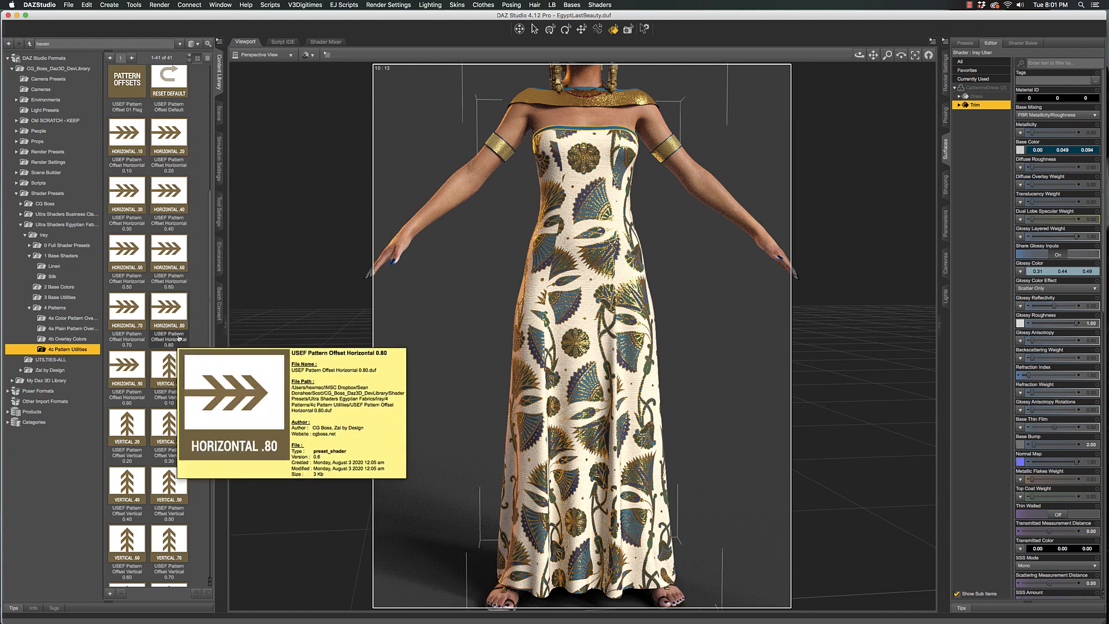
pyautogui.moveTo(179, 339); pyautogui.dragTo(262, 255)
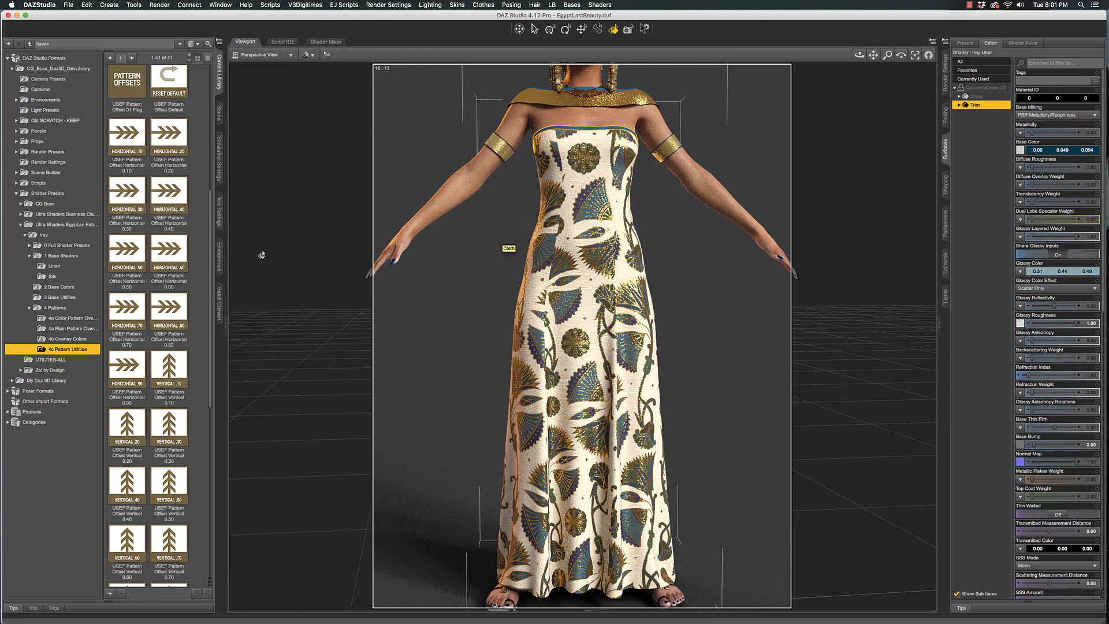
# Examine the Pattern ONLY Resize presets from size 1 to 10 in the 4c Pattern Utilities folder
pyautogui.moveTo(210, 282); pyautogui.dragTo(205, 475)
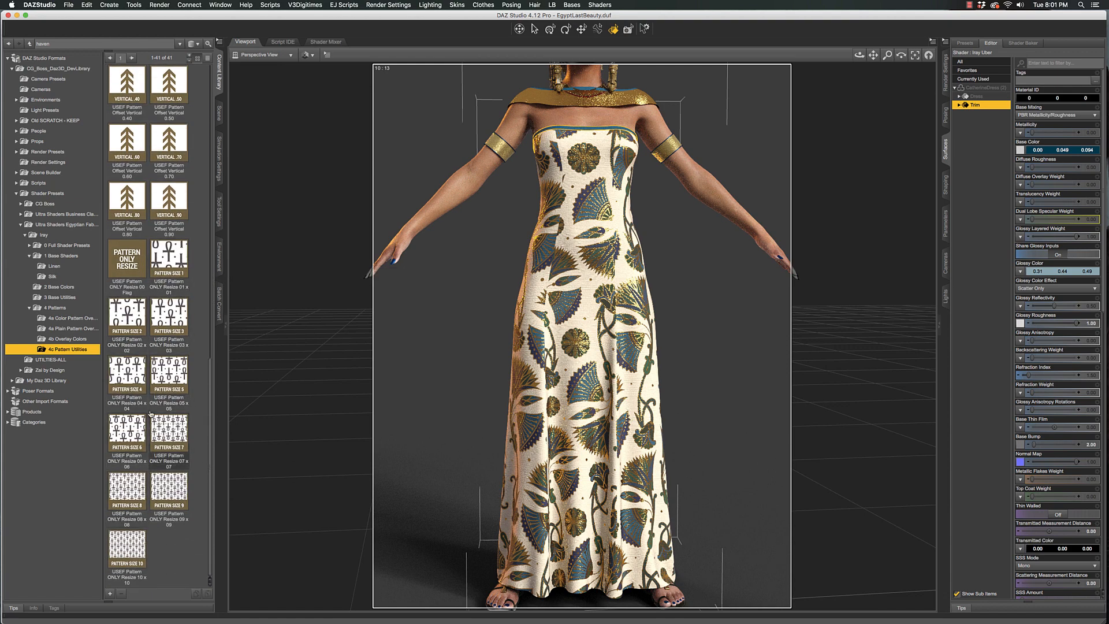
pyautogui.click(128, 328)
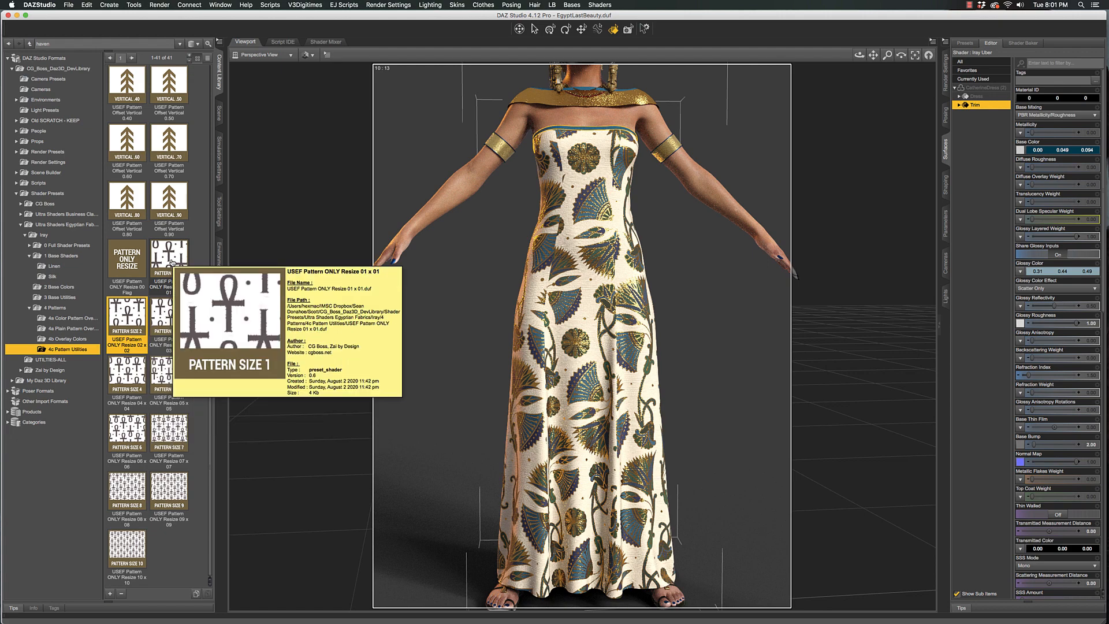
pyautogui.moveTo(127, 546)
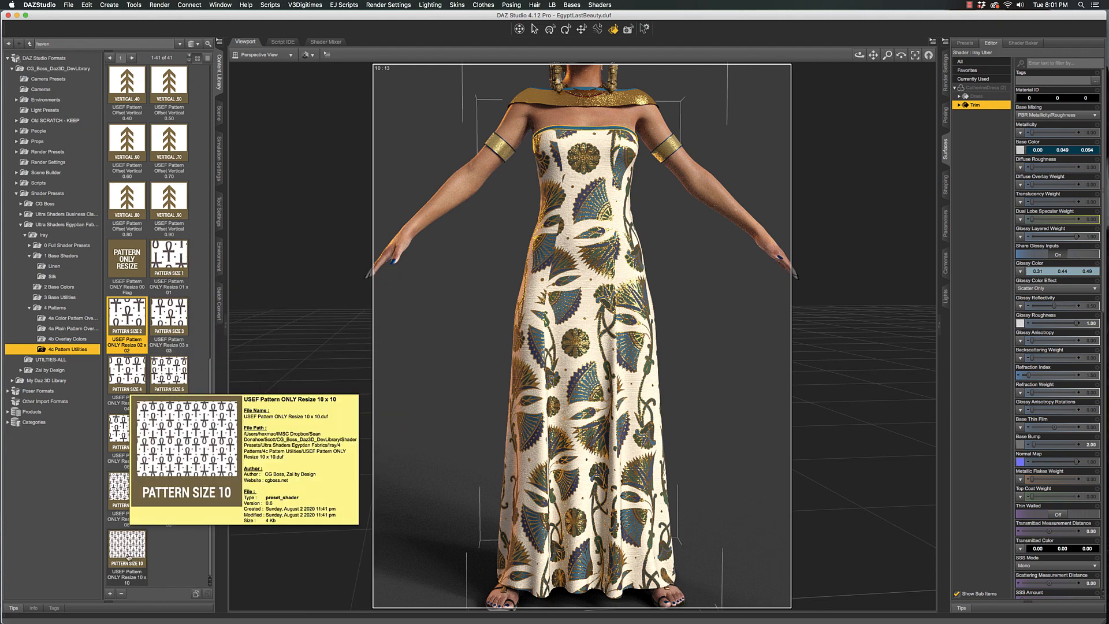
pyautogui.moveTo(186, 404)
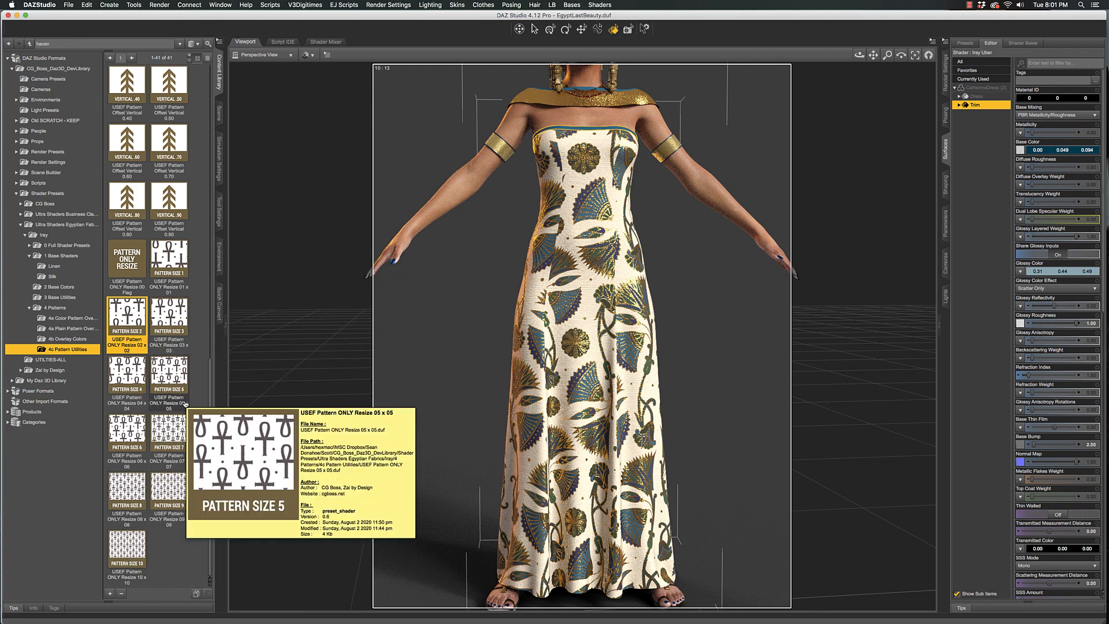
pyautogui.moveTo(155, 341)
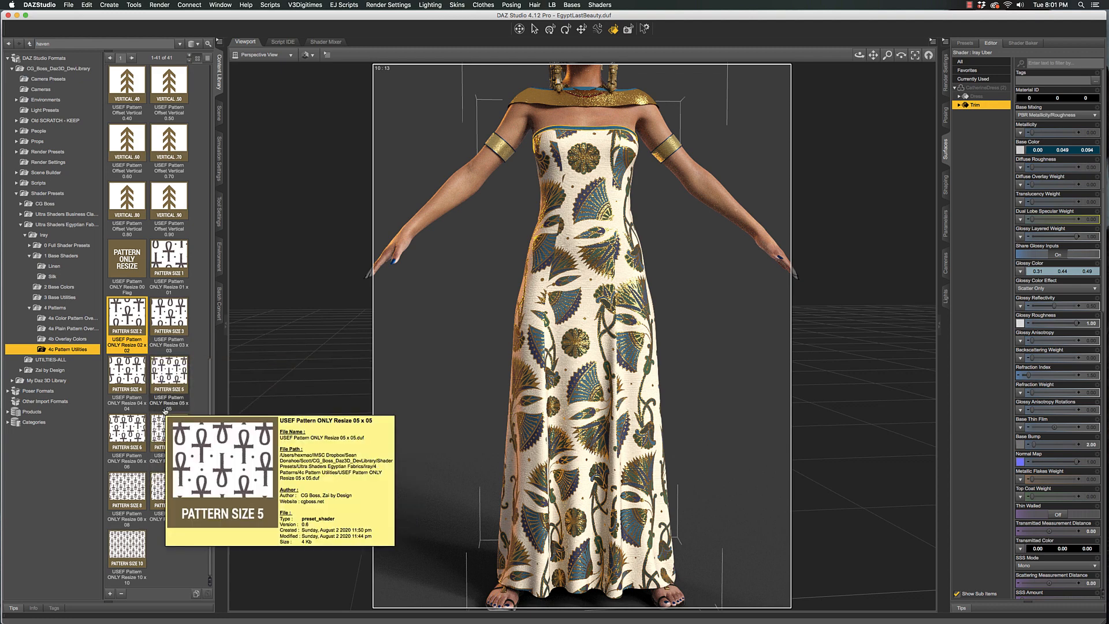
# Select the gown's Dress surface and apply the USEF Pattern ONLY Resize 06 x 06 preset, followed by the 10 x 10 preset
pyautogui.doubleClick(127, 430)
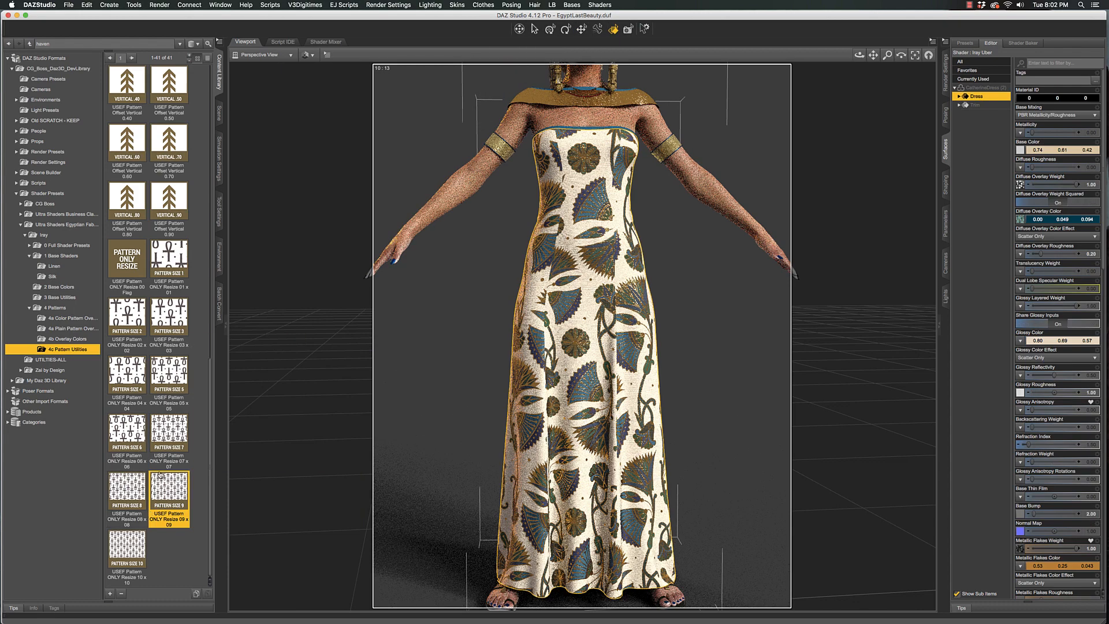
pyautogui.doubleClick(139, 430)
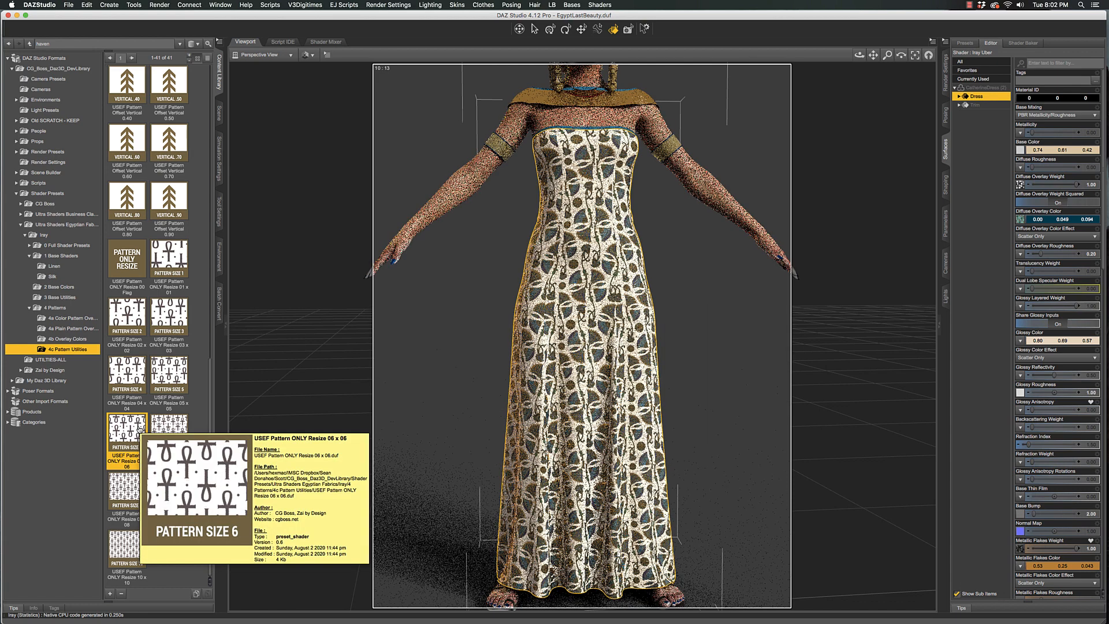
pyautogui.doubleClick(127, 545)
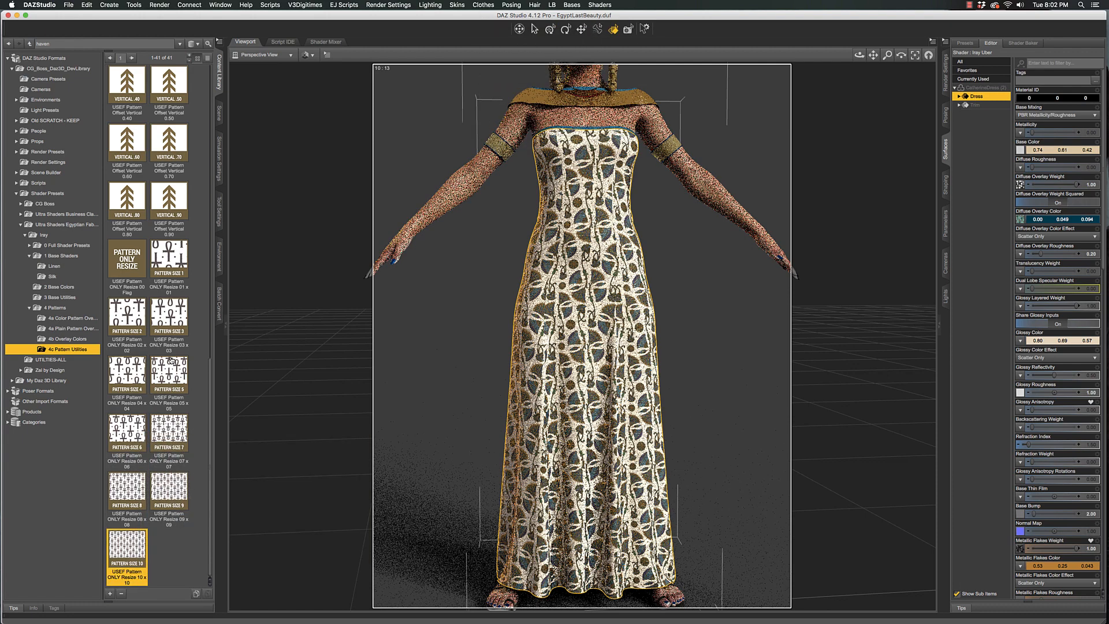
# Apply the USEF Pattern ONLY Resize 01 x 01 preset to the dress, followed by the 03 x 03 preset
pyautogui.moveTo(171, 361)
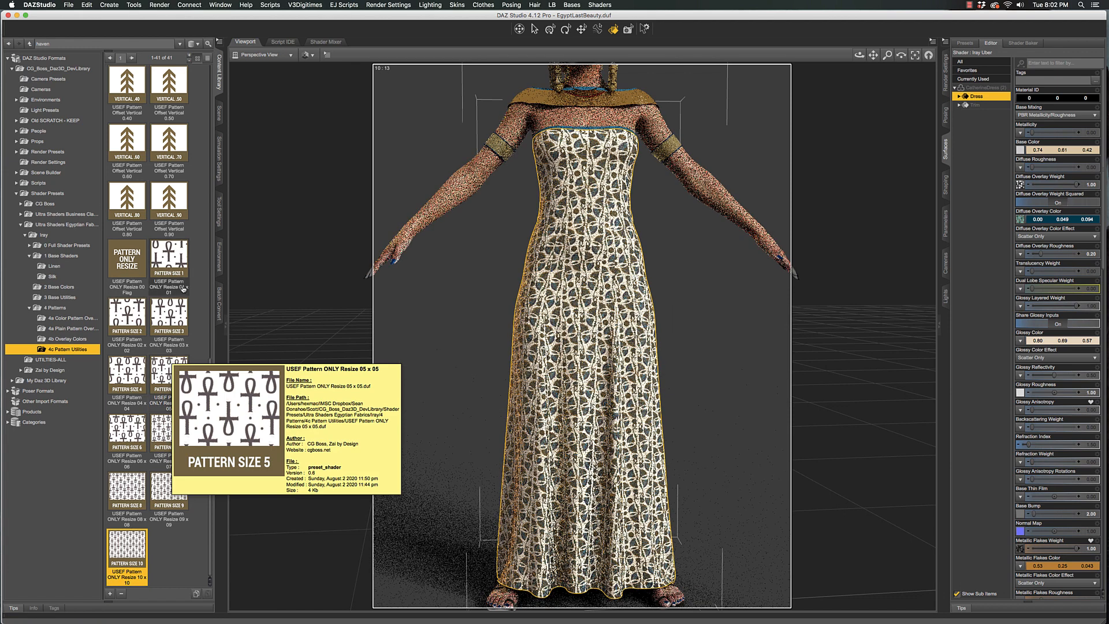
pyautogui.doubleClick(166, 264)
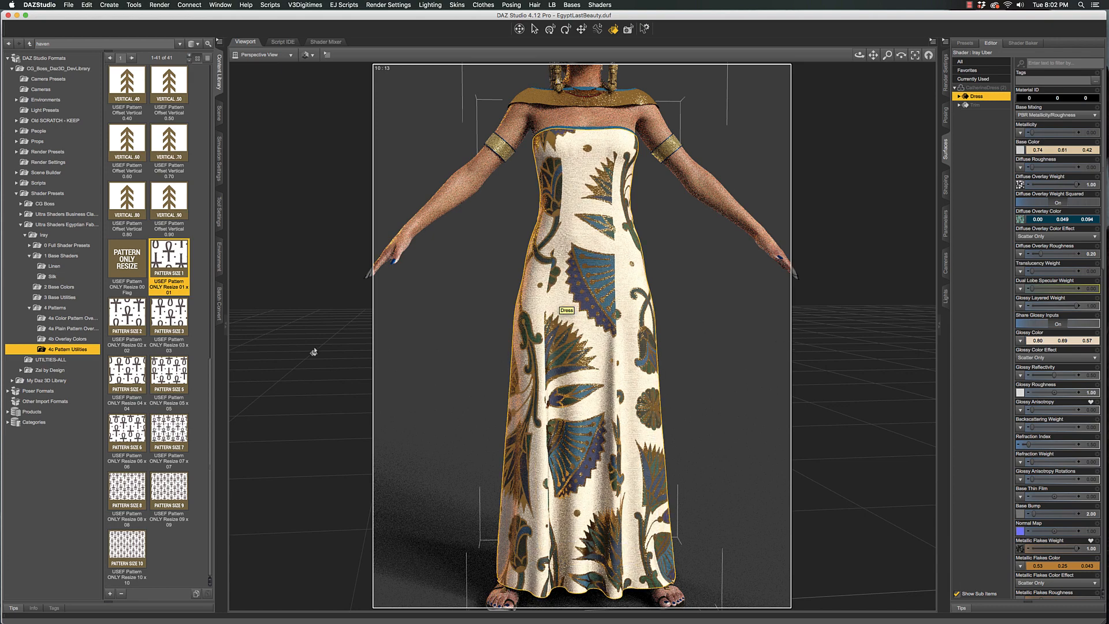
pyautogui.doubleClick(165, 328)
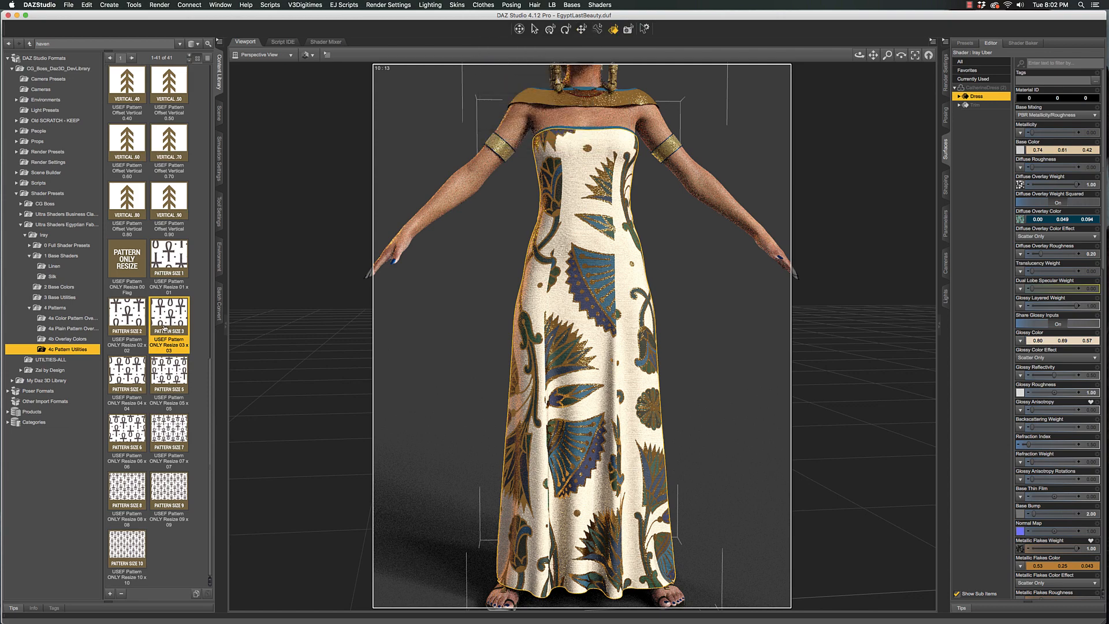
pyautogui.moveTo(165, 329)
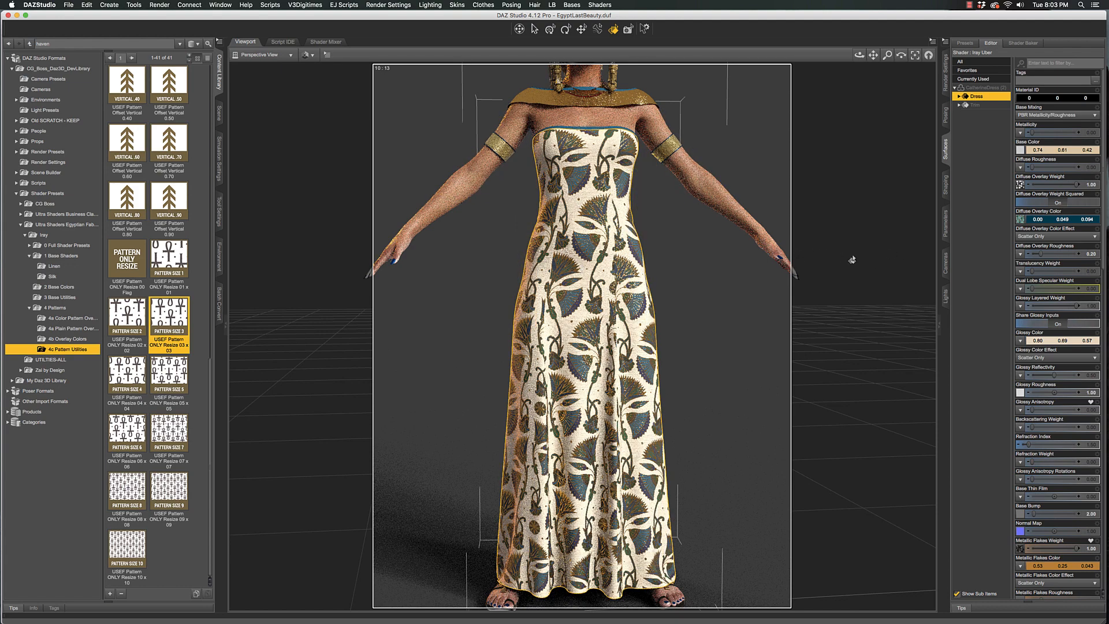
# Review the presets in the 4a Color Pattern Overlays, 4b Overlay Colors, 4c Pattern Utilities, 2 Base Colors and 3 Base Utilities folders
pyautogui.click(67, 319)
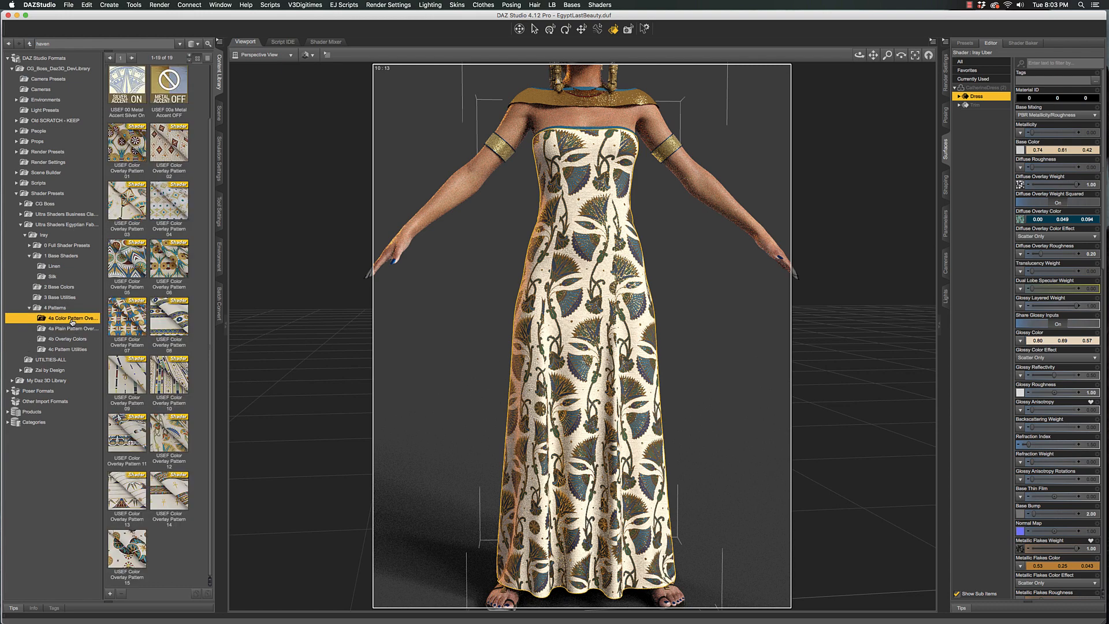
pyautogui.click(67, 339)
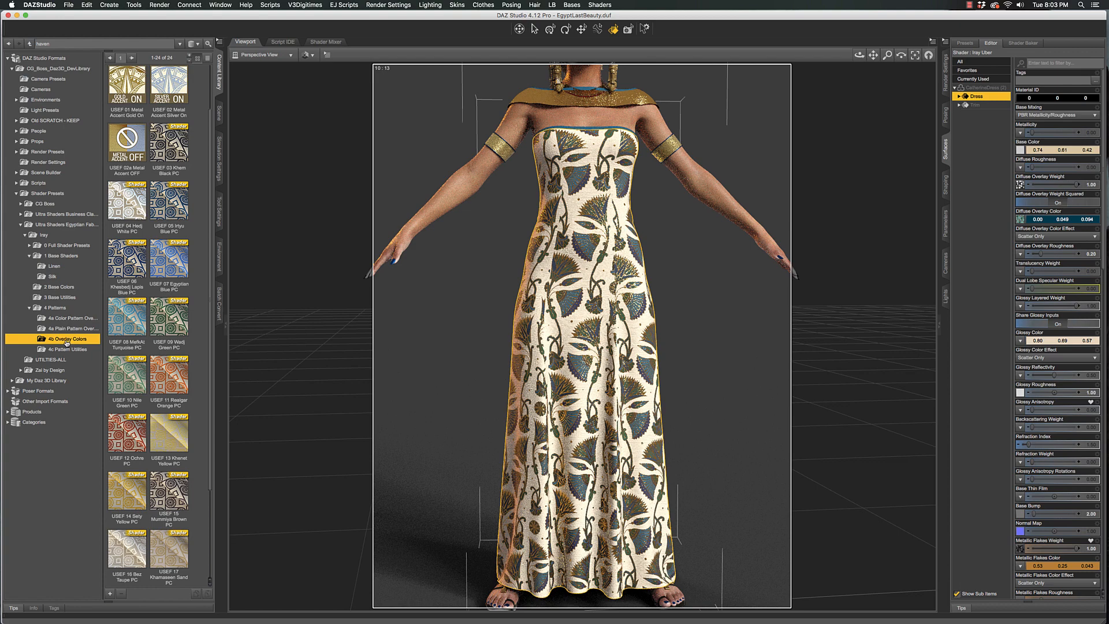
pyautogui.click(67, 349)
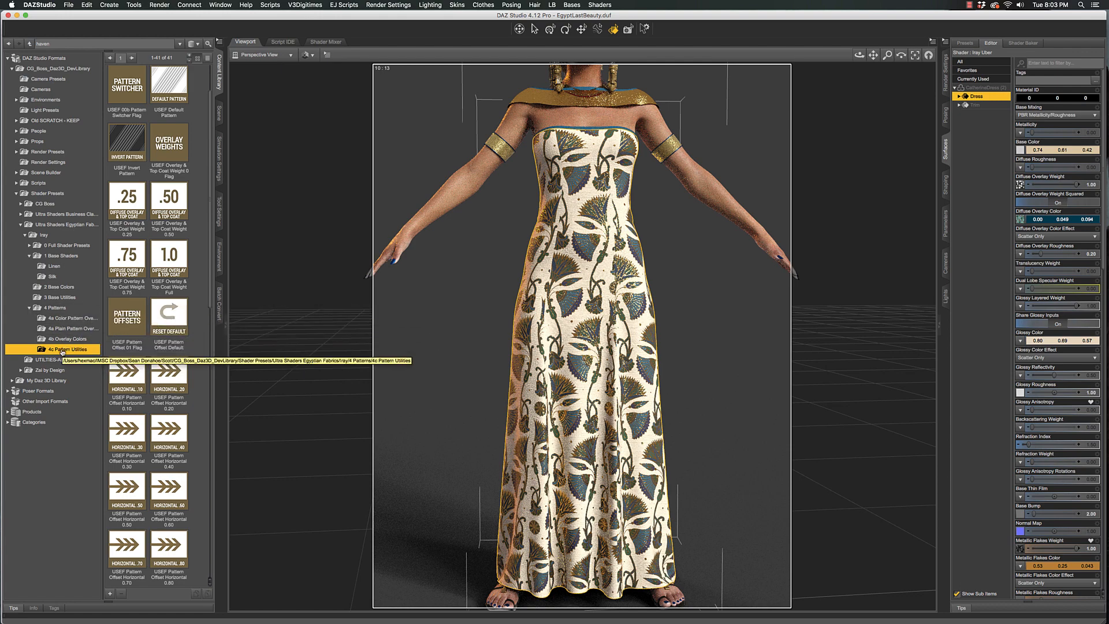
pyautogui.click(59, 289)
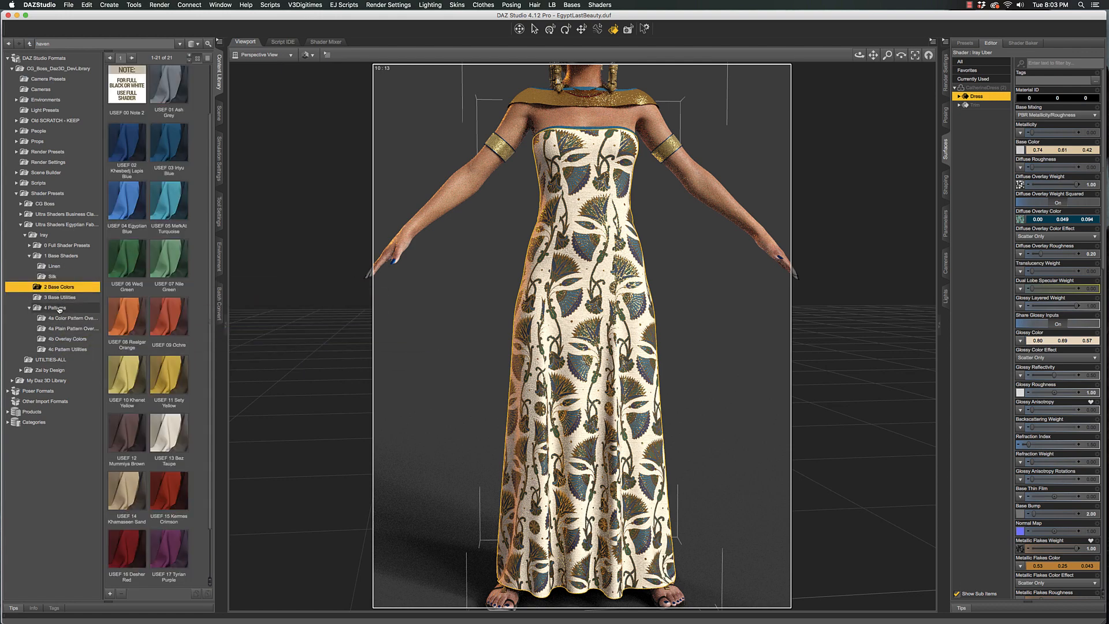
pyautogui.click(61, 298)
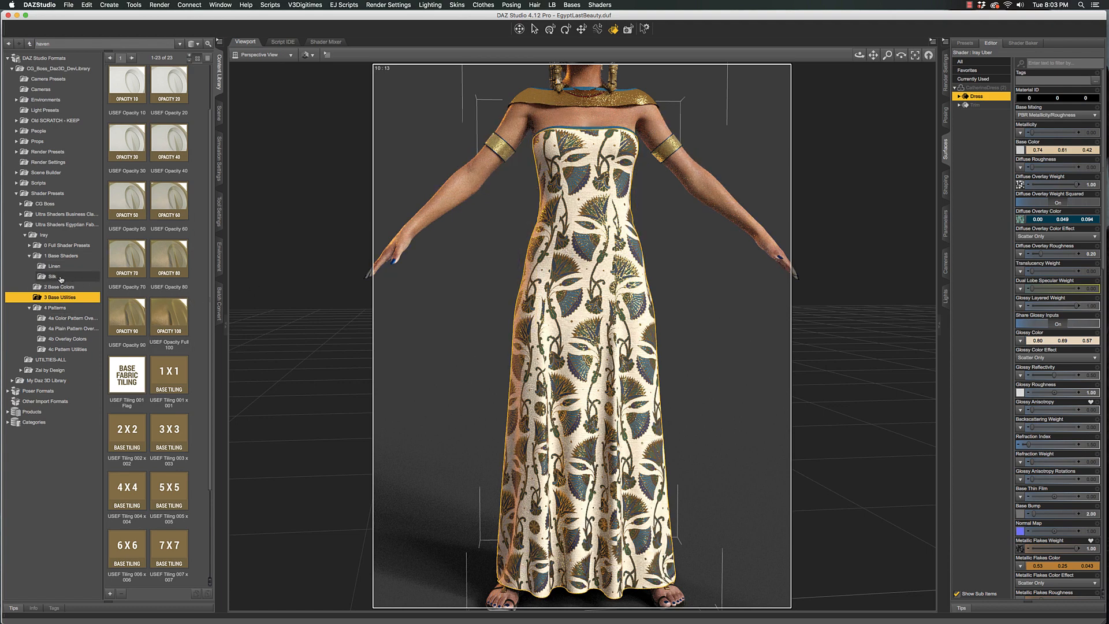
# Apply the USEF 01 Egyptian Silk Base Medium shader to the dress and inspect its fabric weave up close
pyautogui.click(53, 277)
pyautogui.click(166, 208)
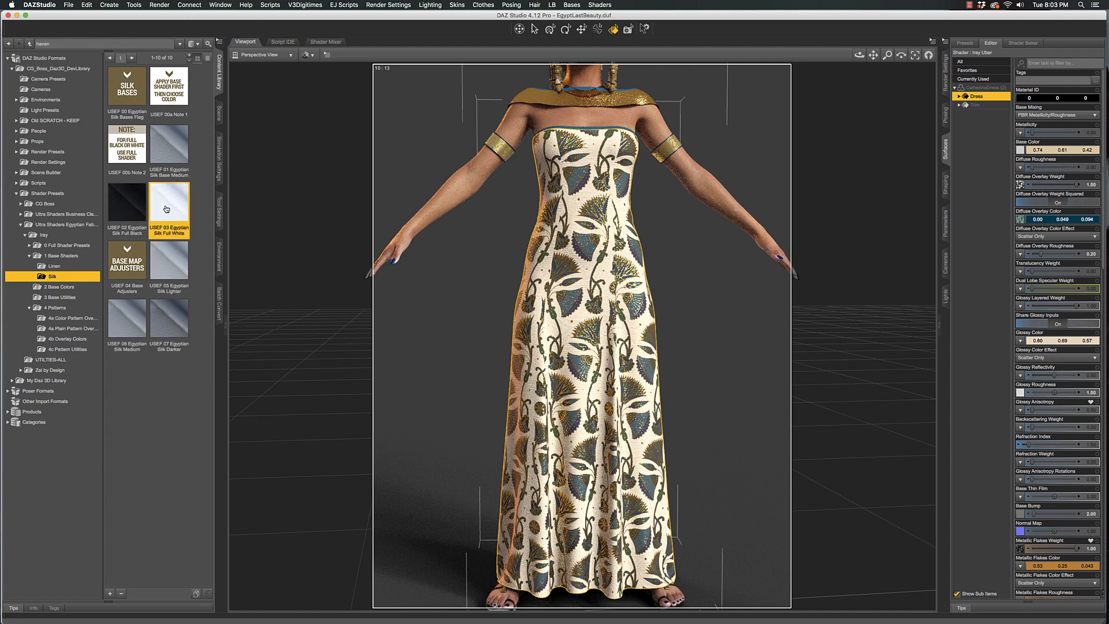
pyautogui.doubleClick(169, 145)
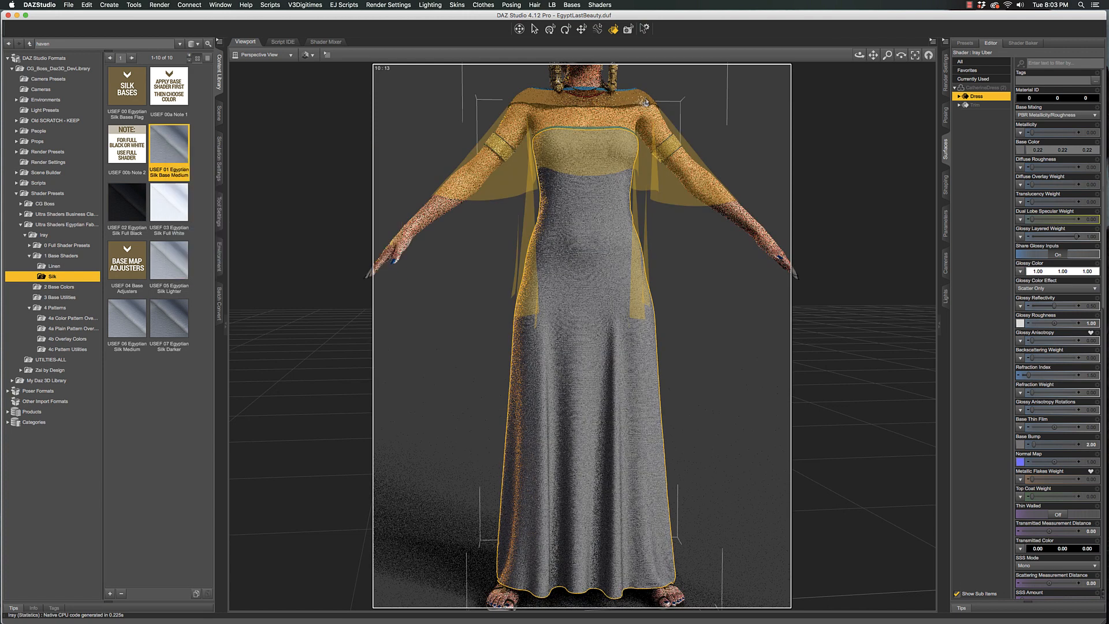
pyautogui.moveTo(887, 55); pyautogui.dragTo(888, 60)
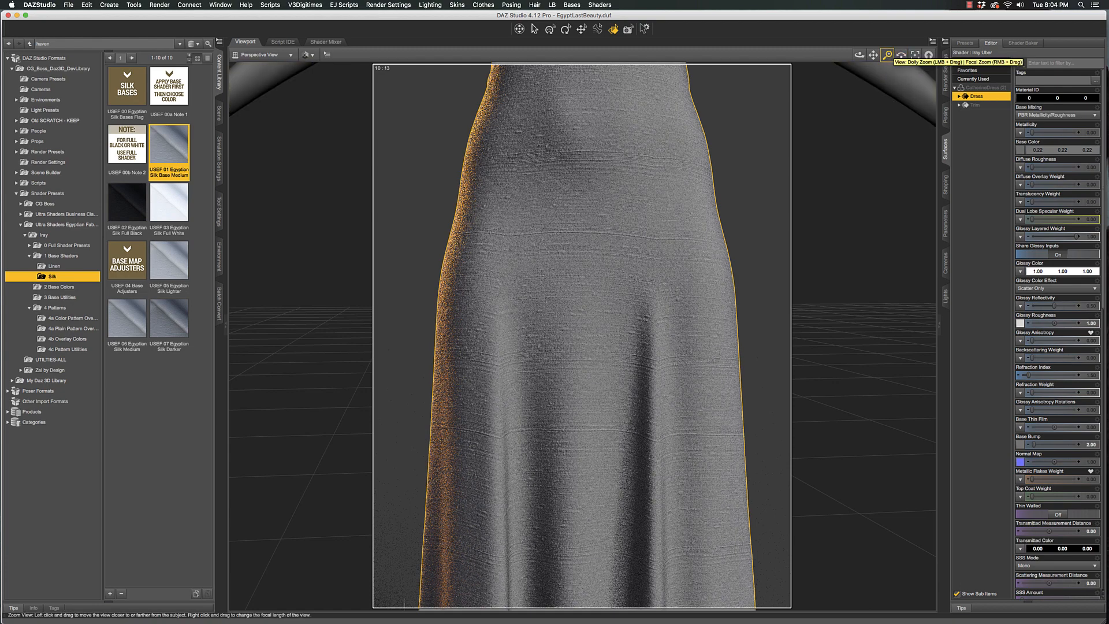
pyautogui.moveTo(887, 54); pyautogui.dragTo(887, 116)
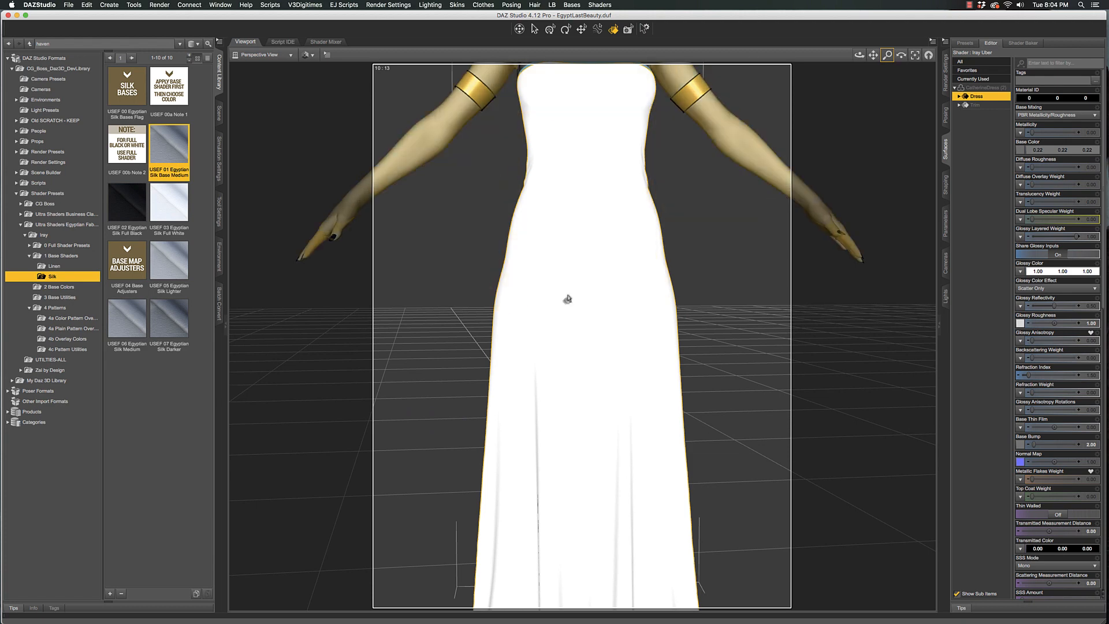
# Review the opacity and tiling presets in 3 Base Utilities, and apply the USEF 03 Irtyu Blue base color to the dress
pyautogui.click(63, 297)
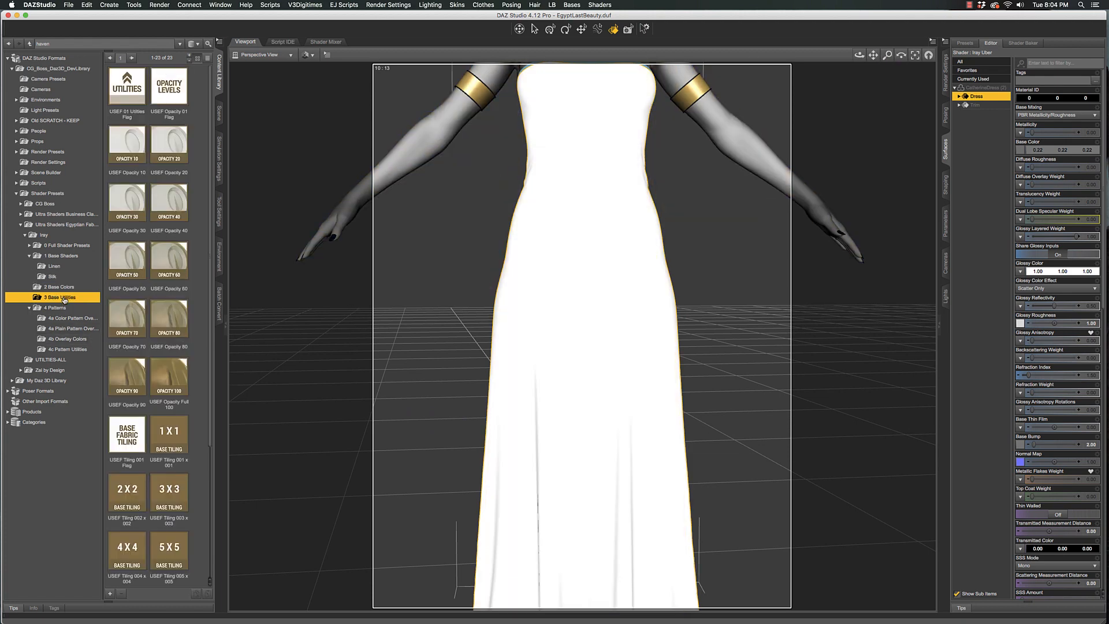
pyautogui.scroll(-5, 209, 393)
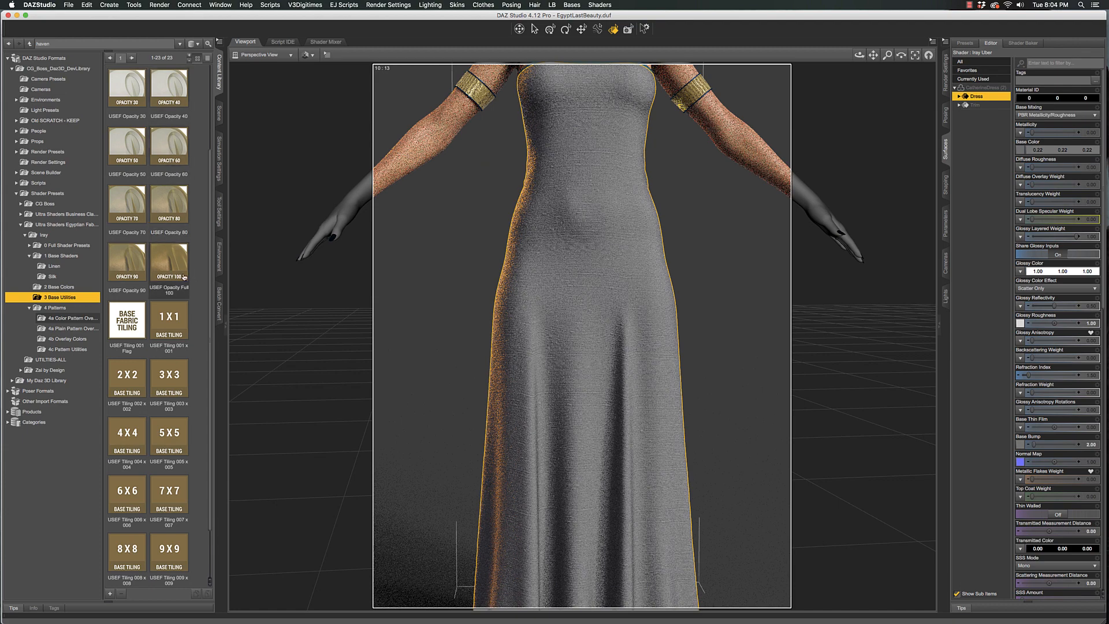
pyautogui.click(63, 287)
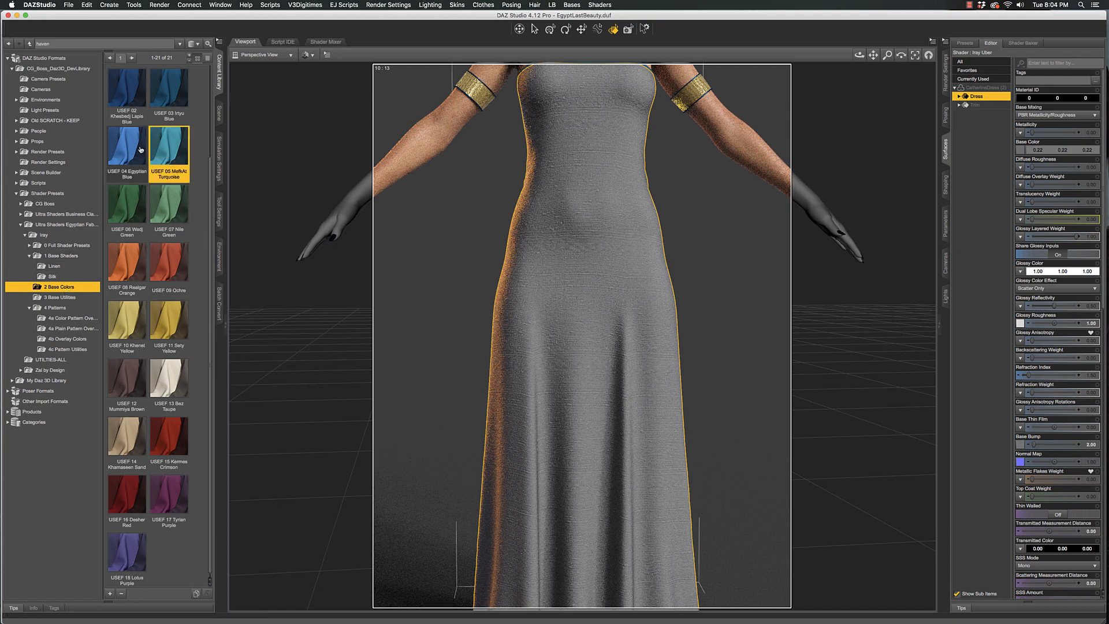
pyautogui.click(171, 105)
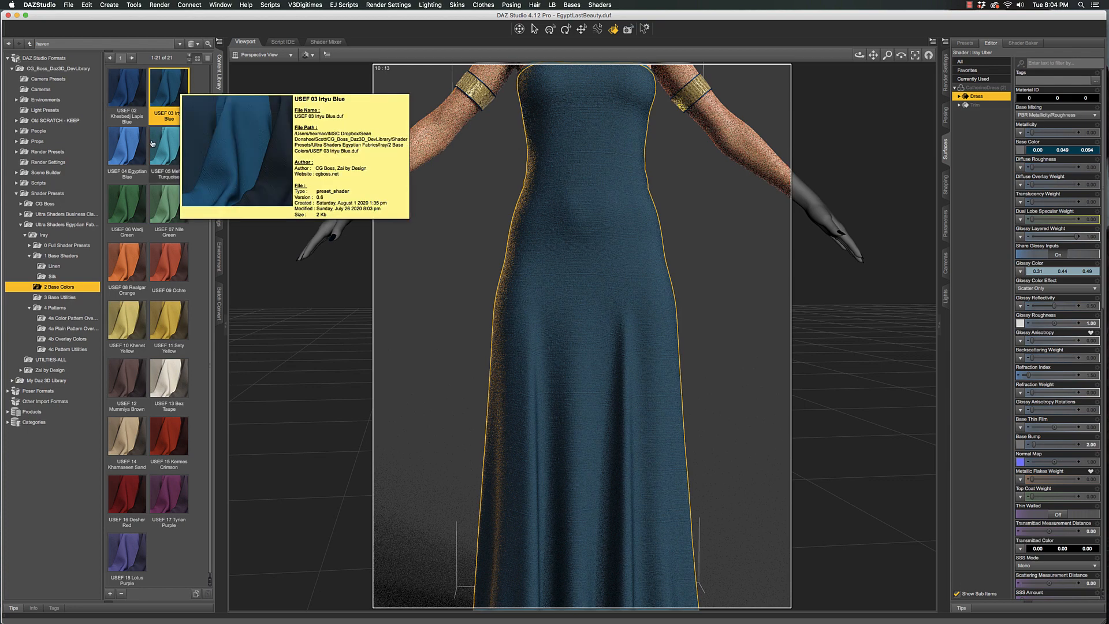
# Apply the USEF 05 Egyptian Silk Lighter base map adjuster to the dress, followed by USEF 07 Egyptian Silk Darker
pyautogui.click(57, 277)
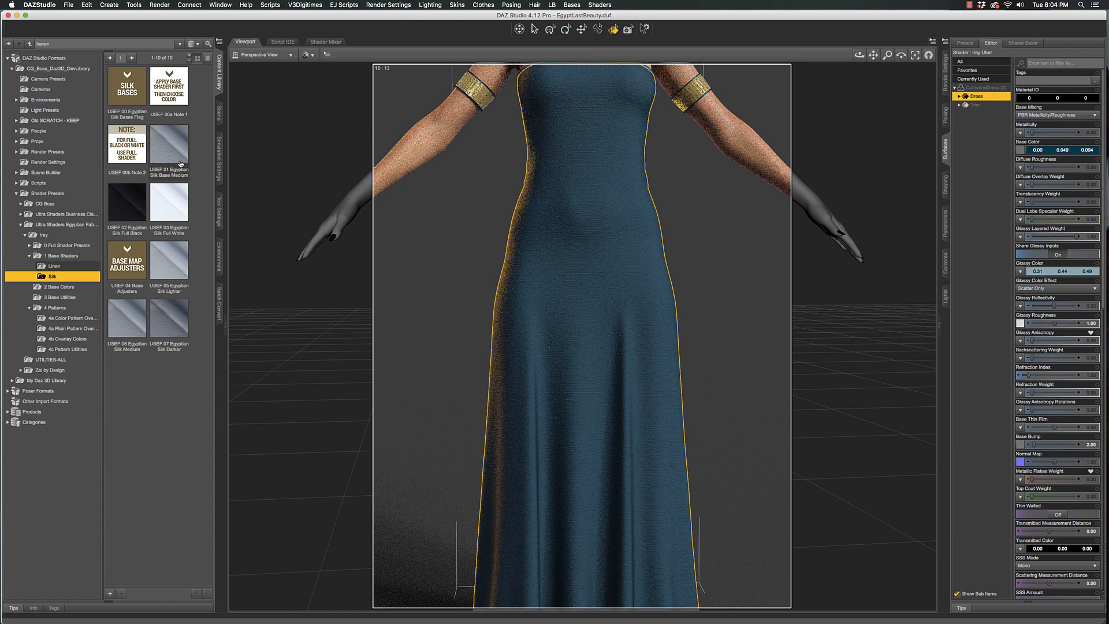
pyautogui.doubleClick(167, 269)
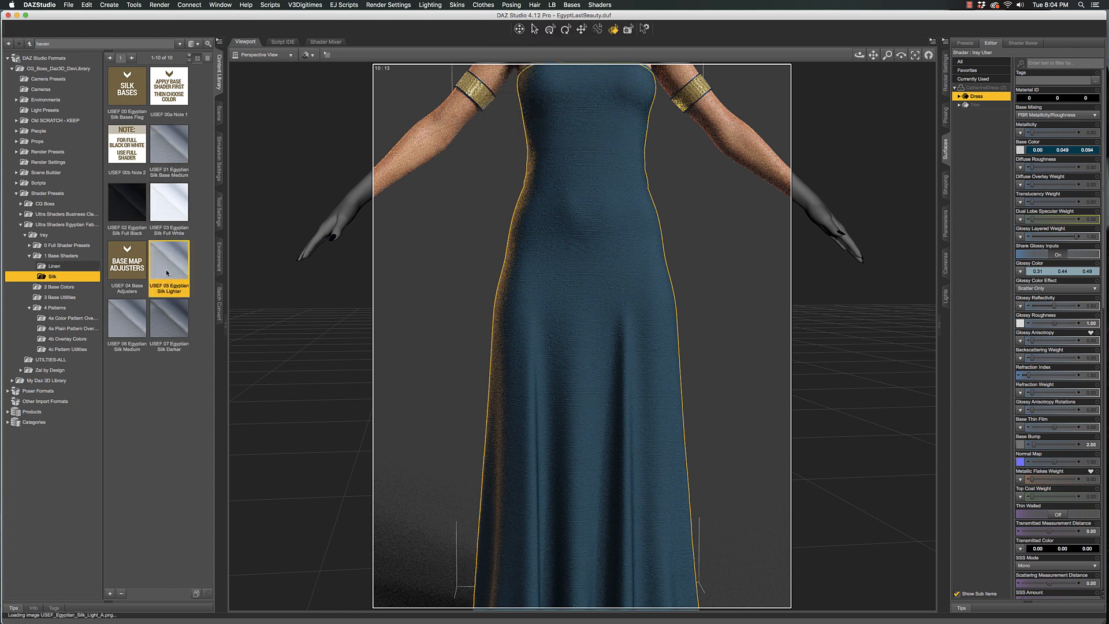
pyautogui.click(176, 324)
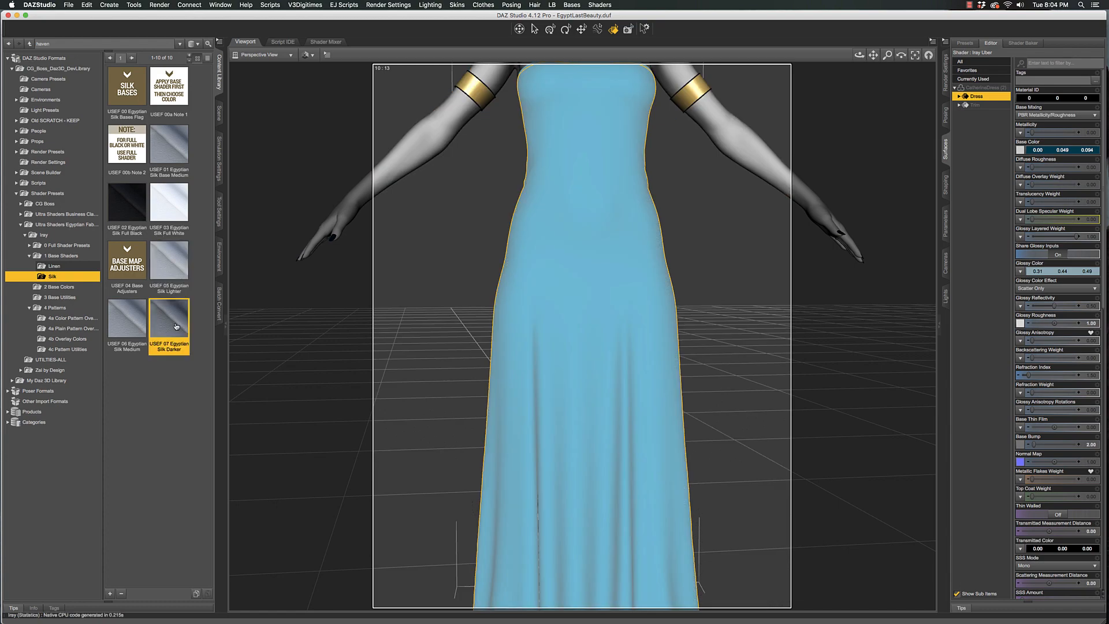
pyautogui.moveTo(176, 325)
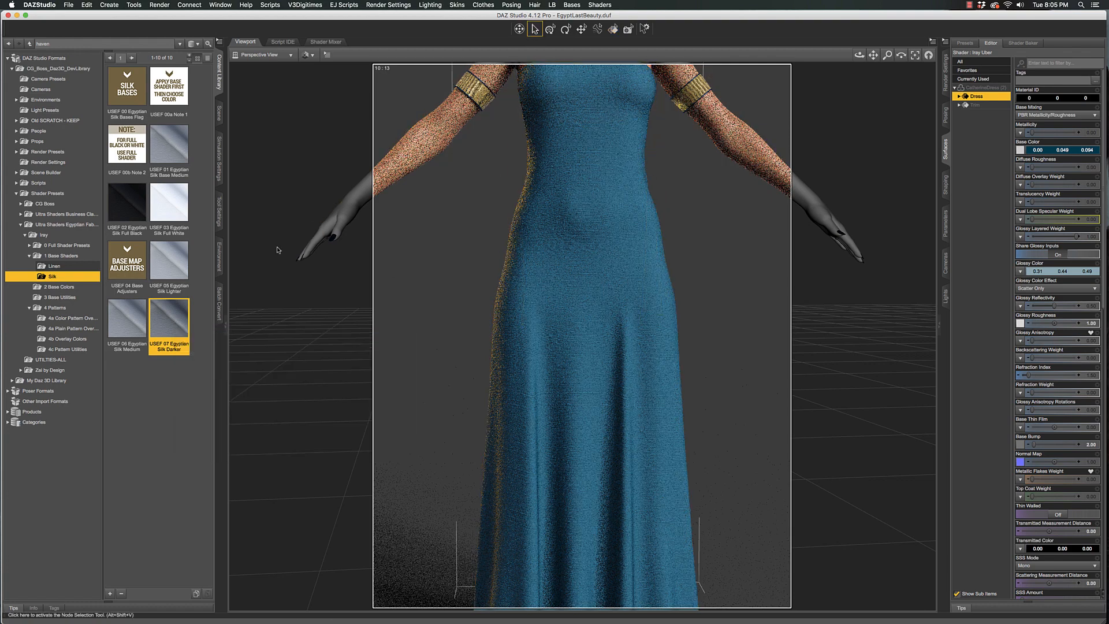
pyautogui.doubleClick(188, 322)
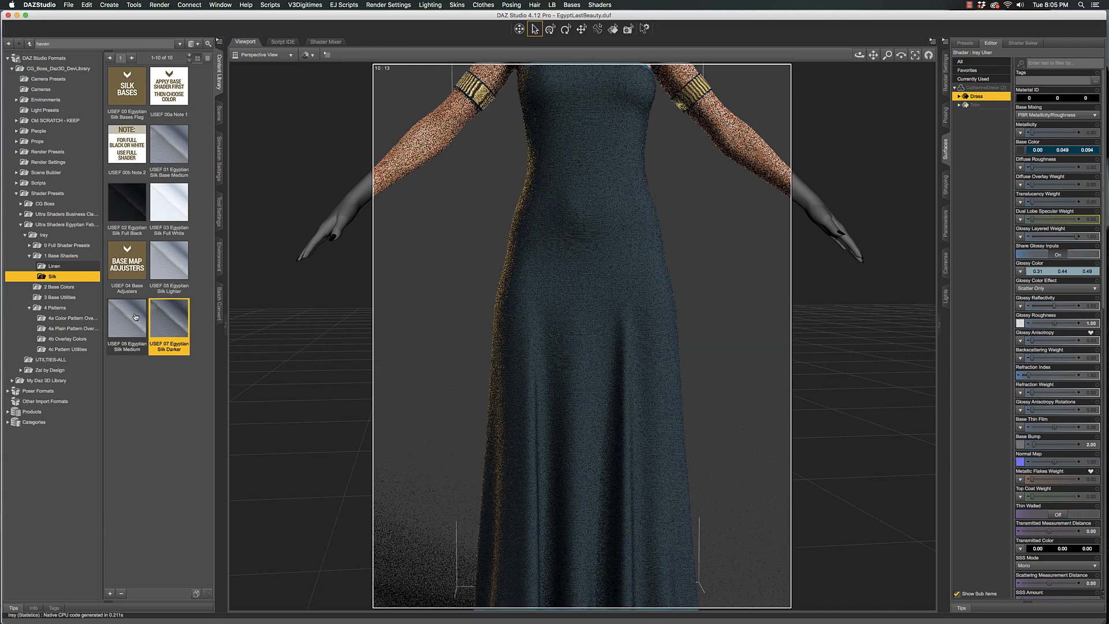
# Switch the dress's base map to the USEF 06 Egyptian Silk Medium adjuster
pyautogui.moveTo(135, 316)
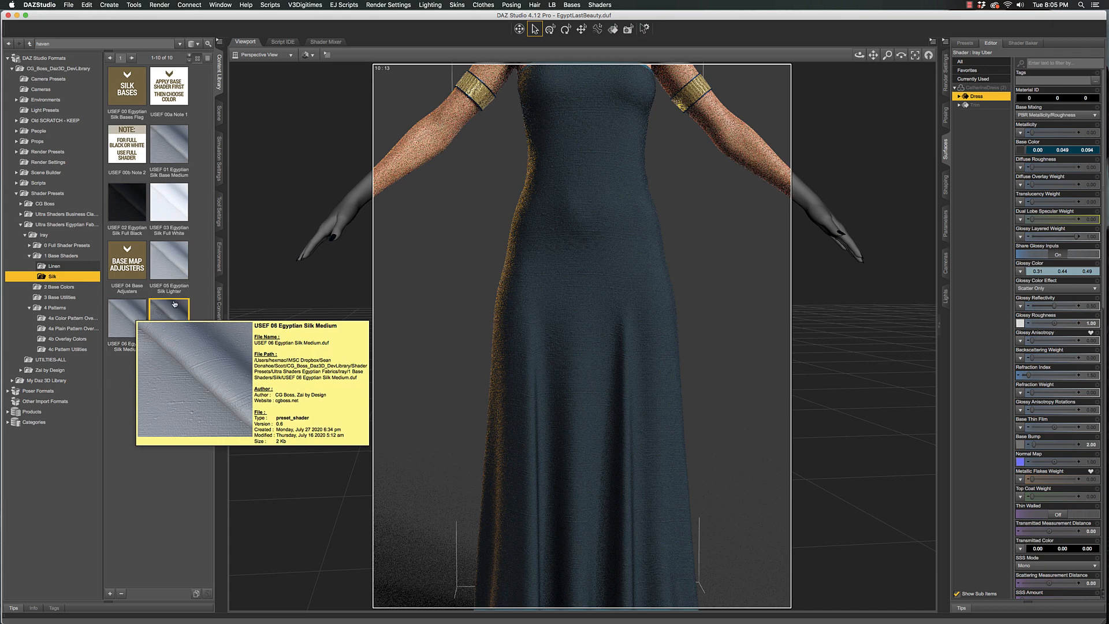
pyautogui.click(176, 261)
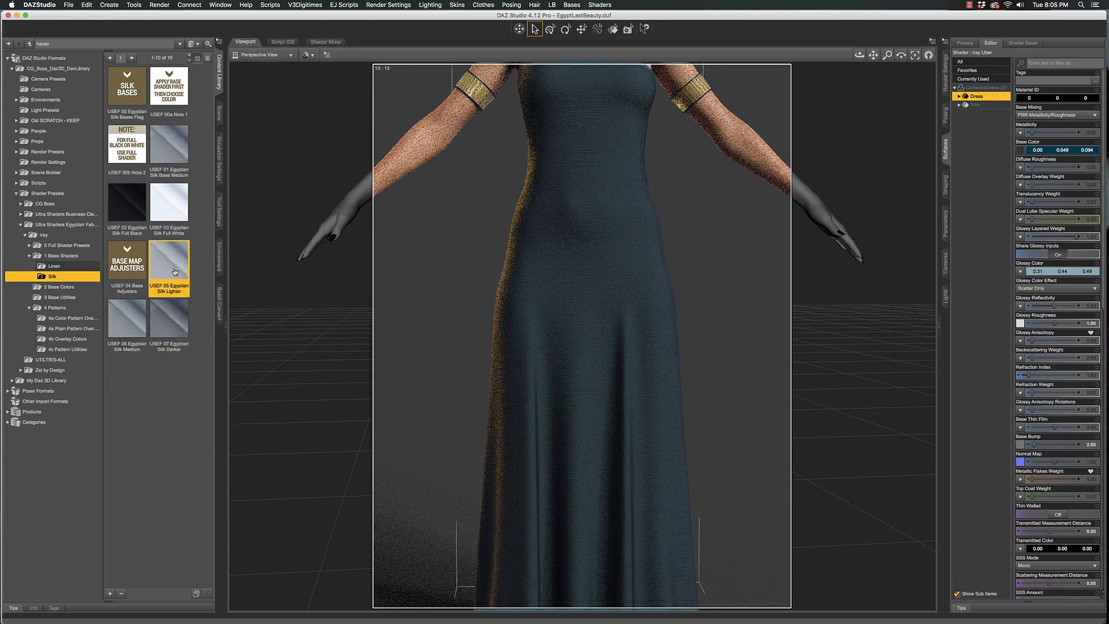
pyautogui.doubleClick(127, 318)
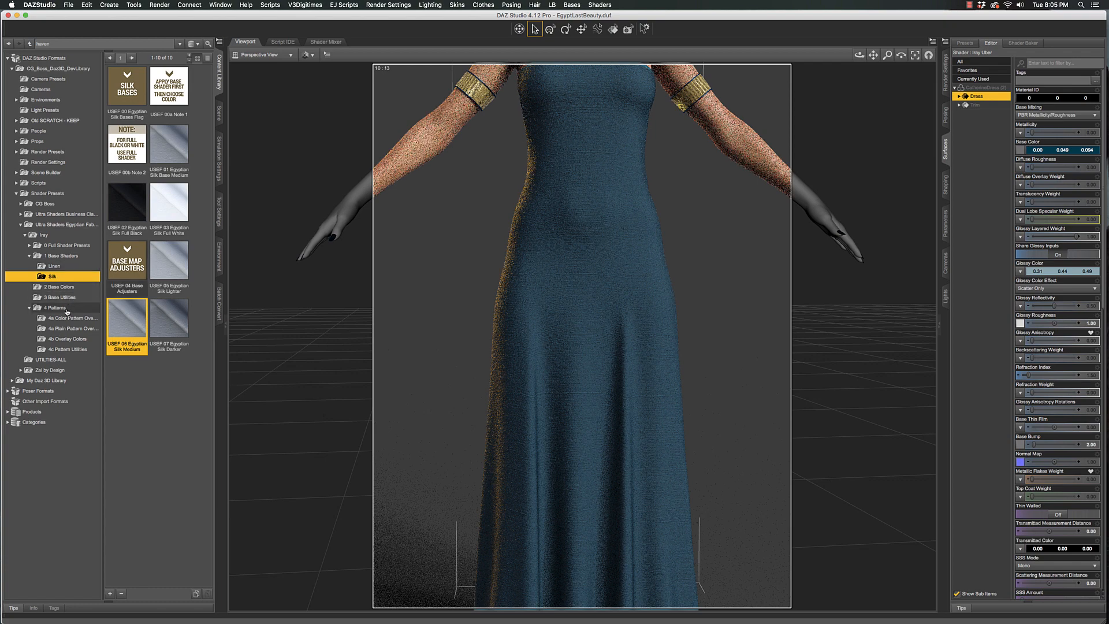
# Apply USEF Color Overlay Pattern 03 from the 4a Color Pattern Overlays folder to the dress
pyautogui.click(67, 318)
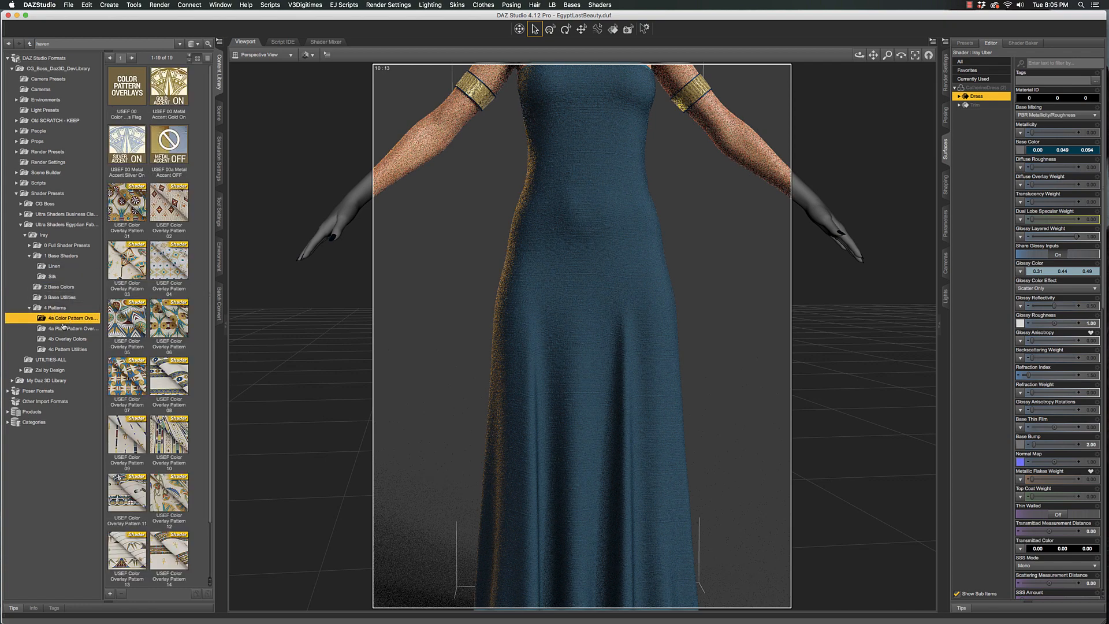
pyautogui.click(137, 272)
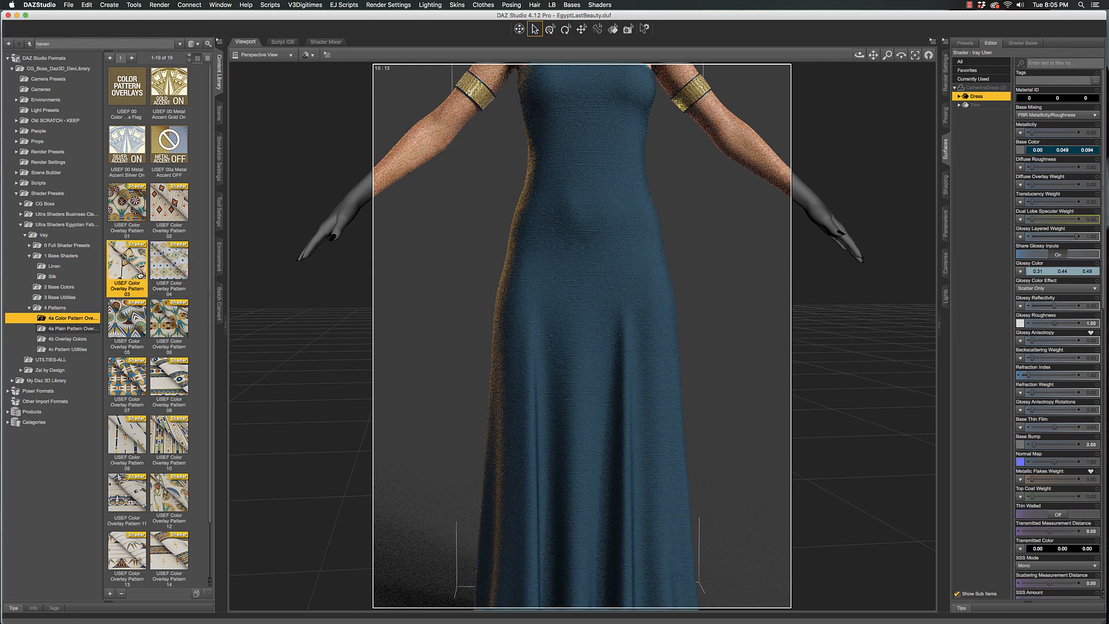
pyautogui.moveTo(139, 275)
pyautogui.doubleClick(137, 268)
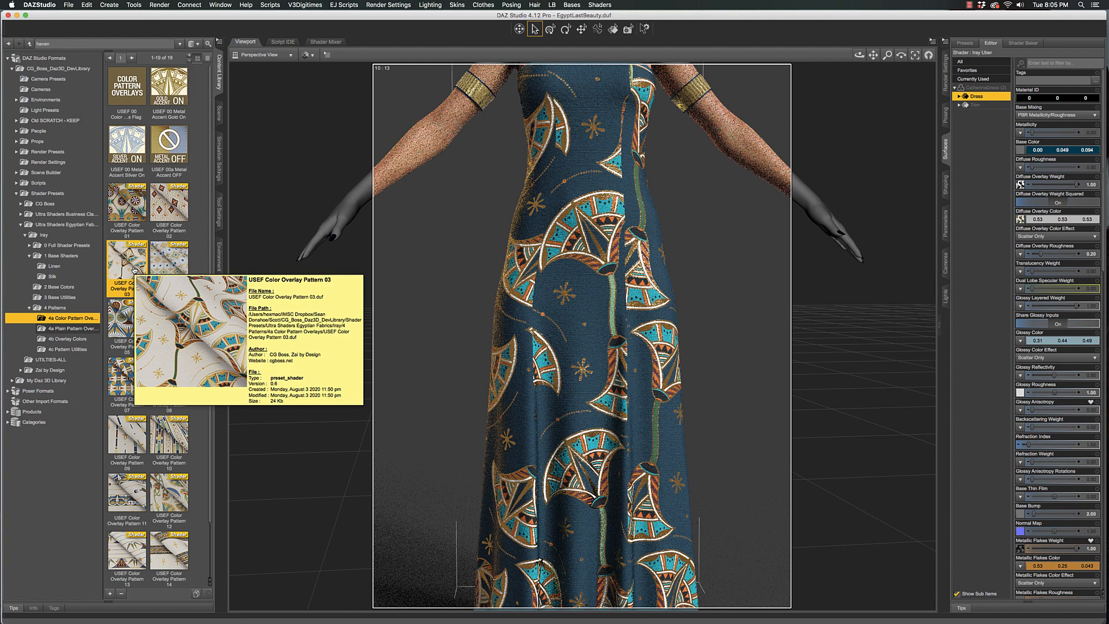
# Recolor the dress's overlay pattern with the USEF 05 Irtyu Blue PC preset from the 4b Overlay Colors folder
pyautogui.click(71, 339)
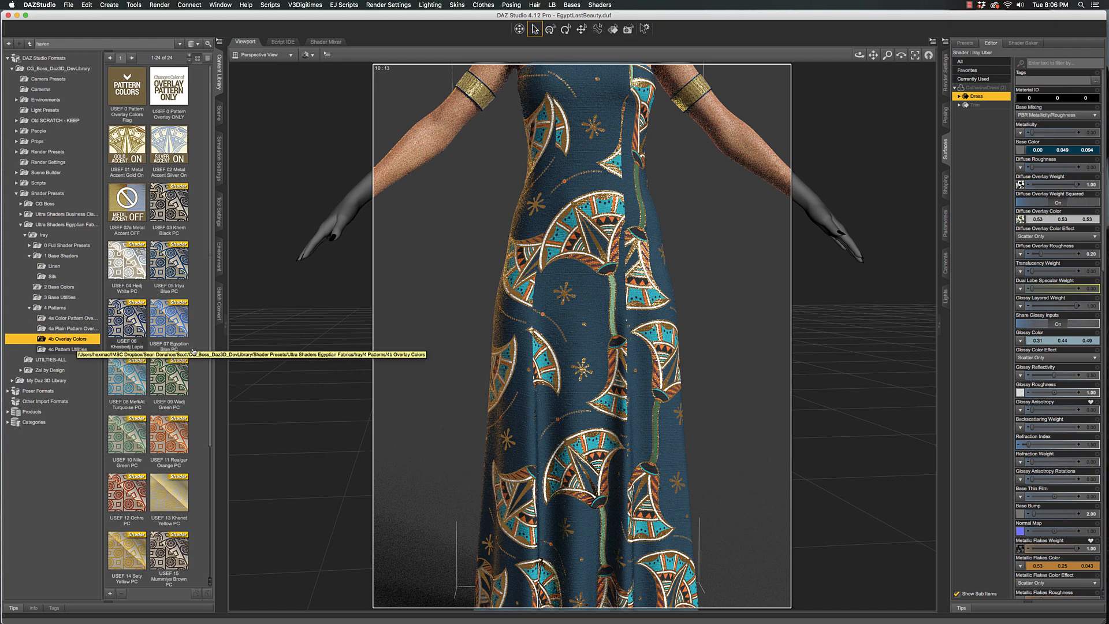
pyautogui.moveTo(181, 269)
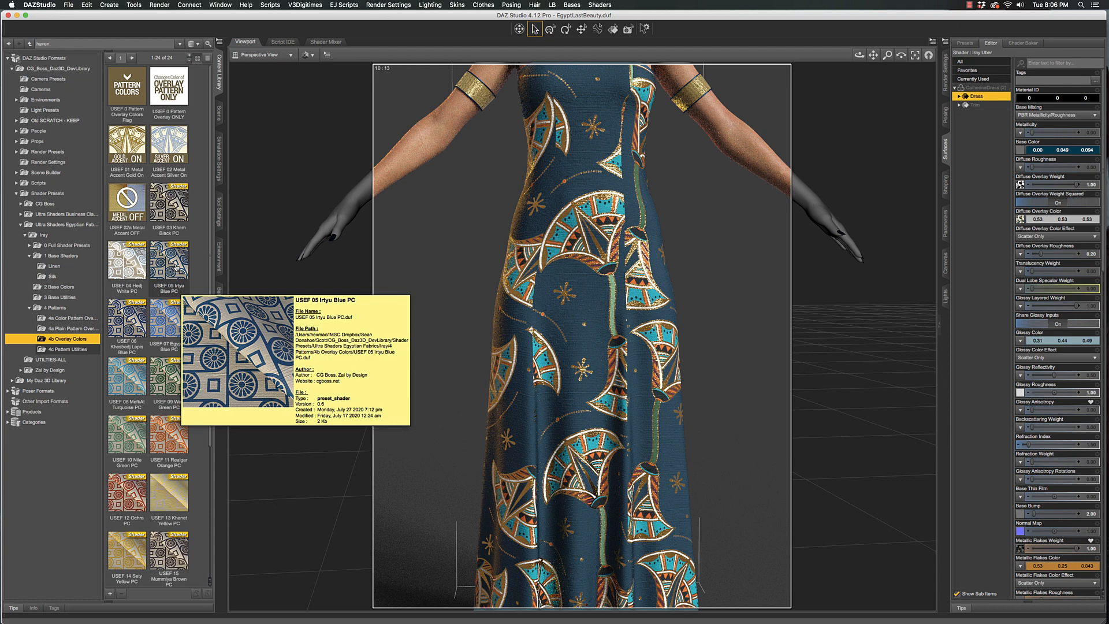
pyautogui.click(174, 266)
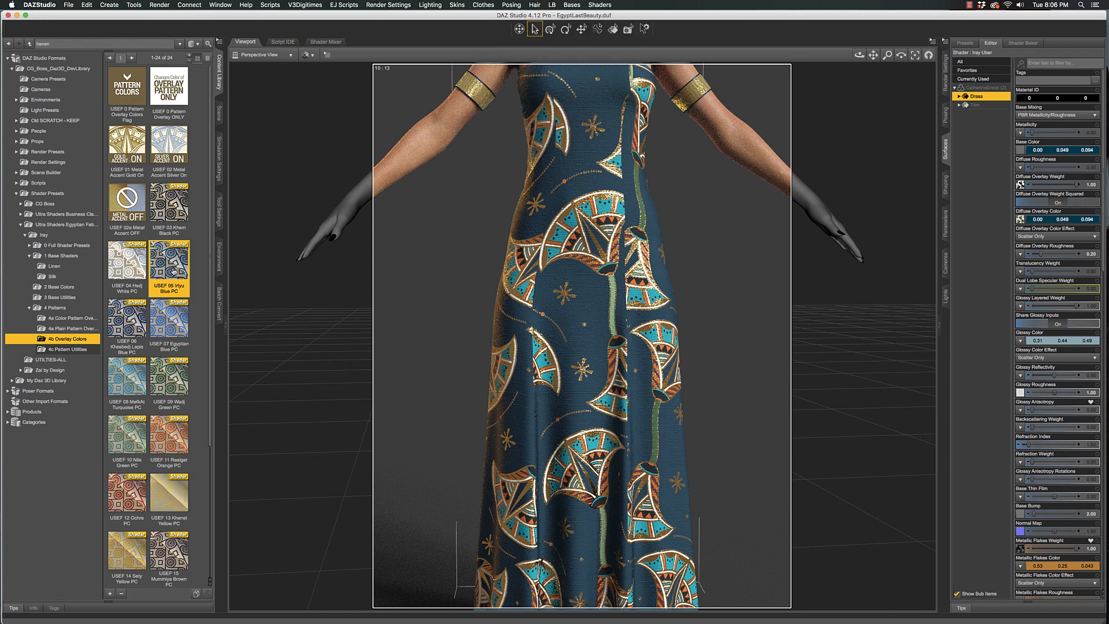
pyautogui.moveTo(174, 271)
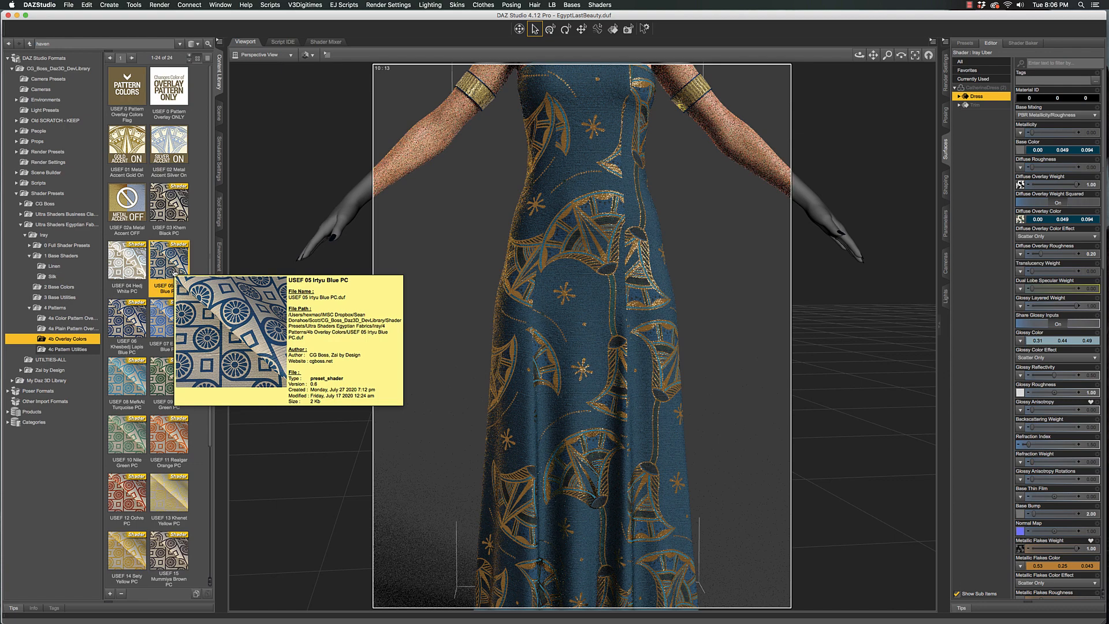
# Resize the dress's overlay pattern with the USEF Pattern ONLY Resize 06 x 06 preset from 4c Pattern Utilities
pyautogui.click(84, 349)
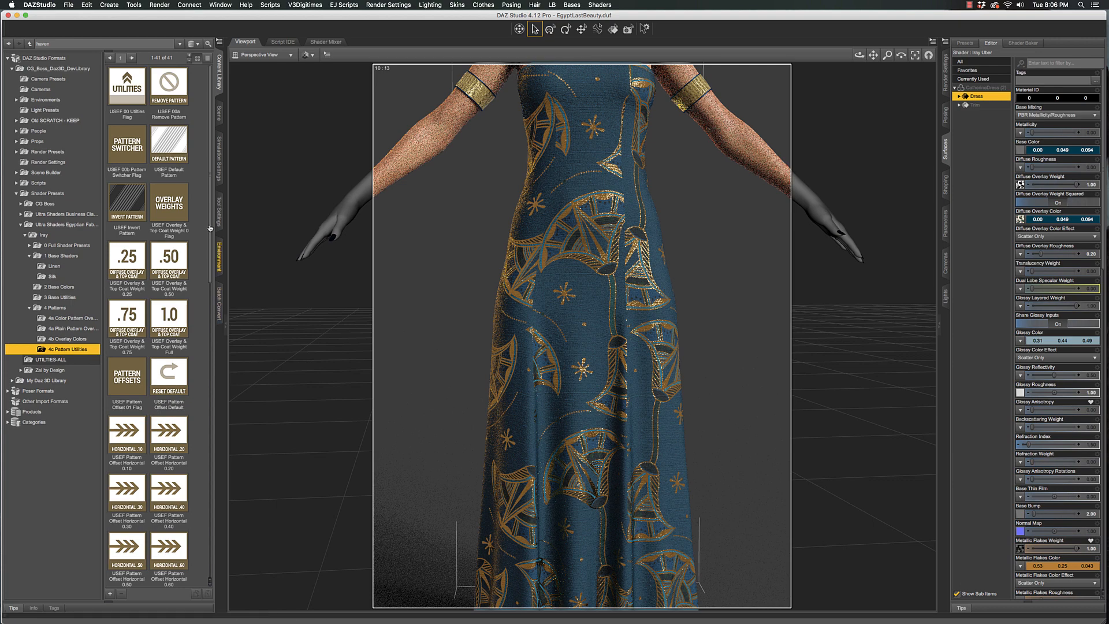
pyautogui.moveTo(210, 228); pyautogui.dragTo(195, 495)
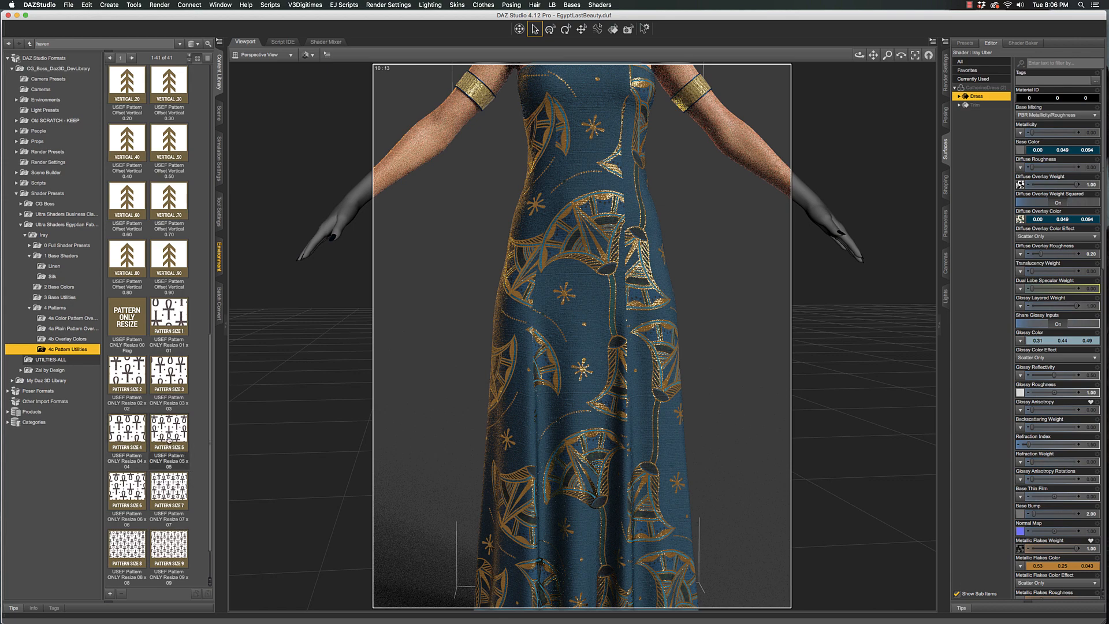
pyautogui.doubleClick(139, 489)
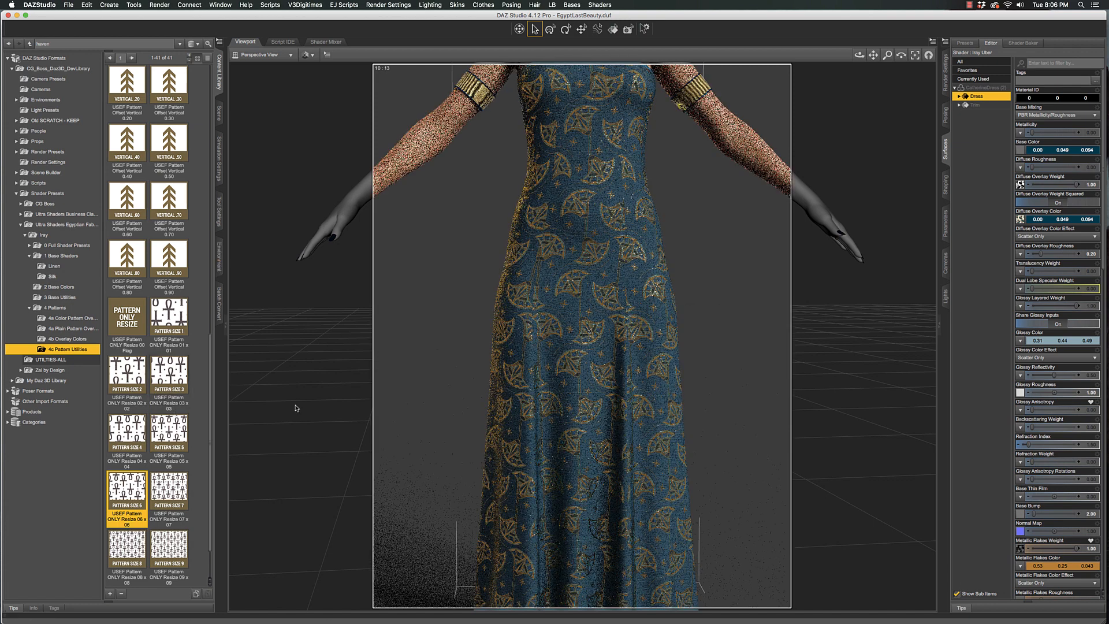
# Brighten the dress's Base Color to 0.00, 0.16, 0.30 in the Surfaces settings, keeping its hue and saturation
pyautogui.moveTo(859, 55); pyautogui.dragTo(874, 56)
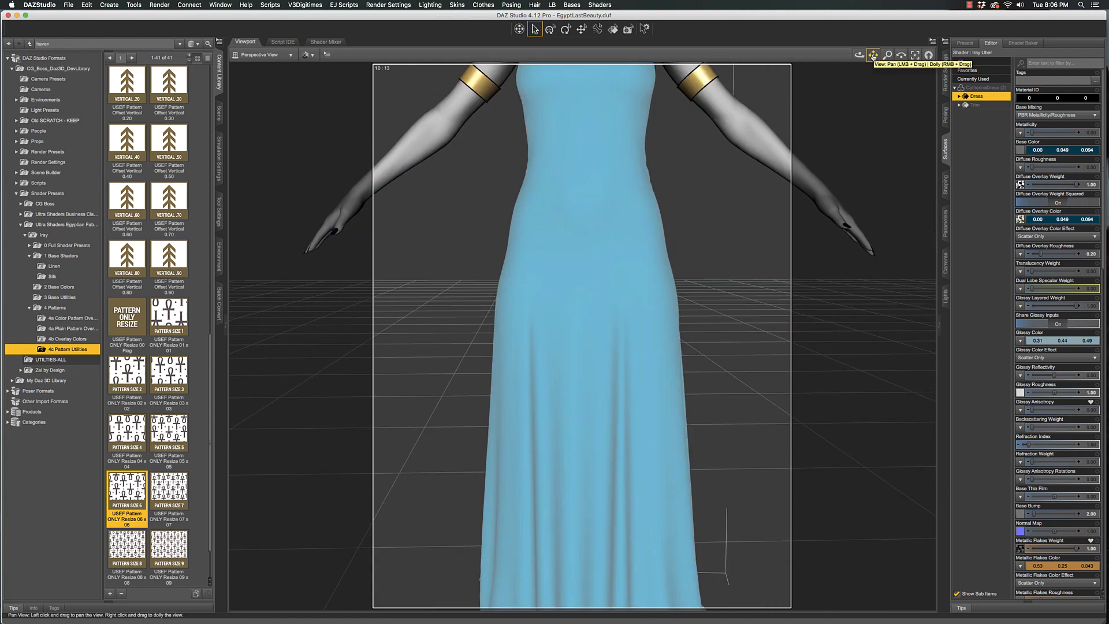
pyautogui.moveTo(887, 55); pyautogui.dragTo(859, 58)
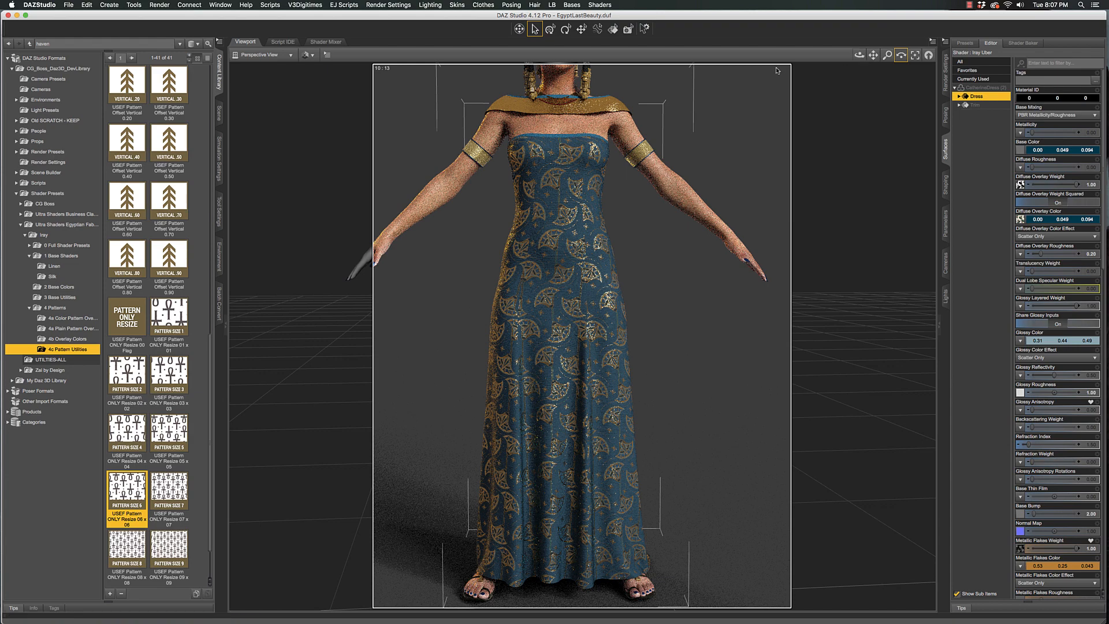
pyautogui.click(575, 145)
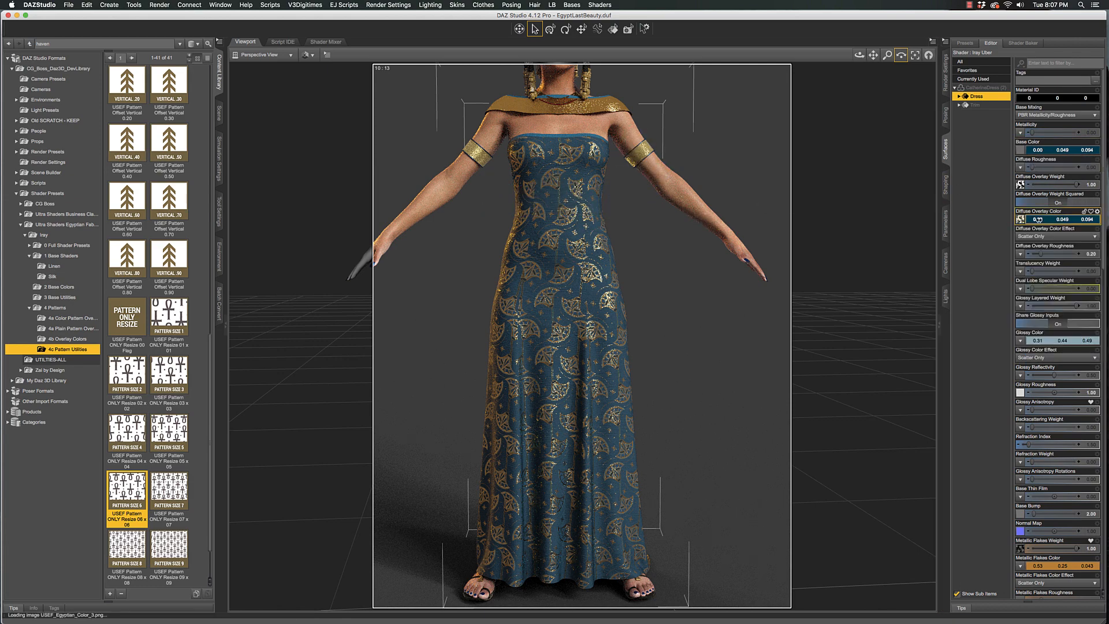
pyautogui.moveTo(1020, 223)
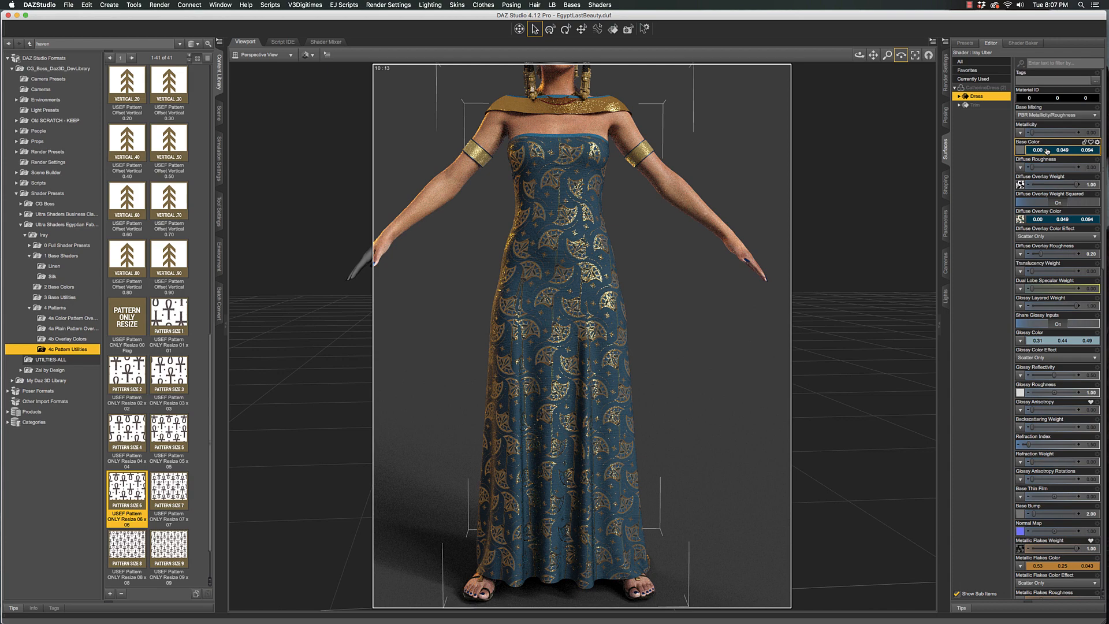
pyautogui.click(1049, 150)
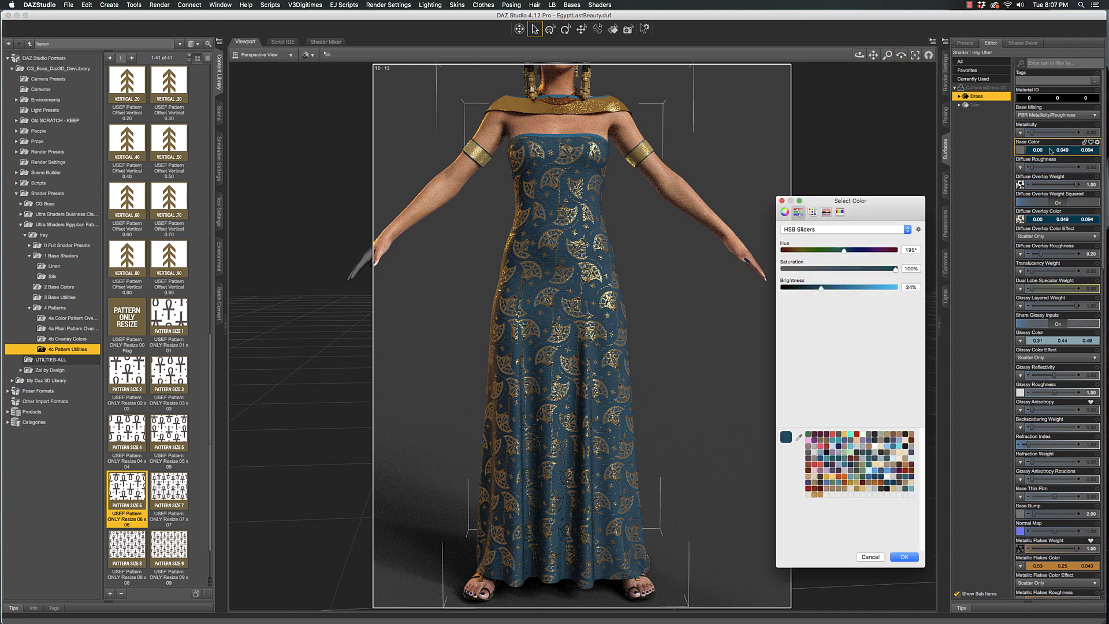
pyautogui.moveTo(821, 288); pyautogui.dragTo(847, 291)
pyautogui.click(904, 557)
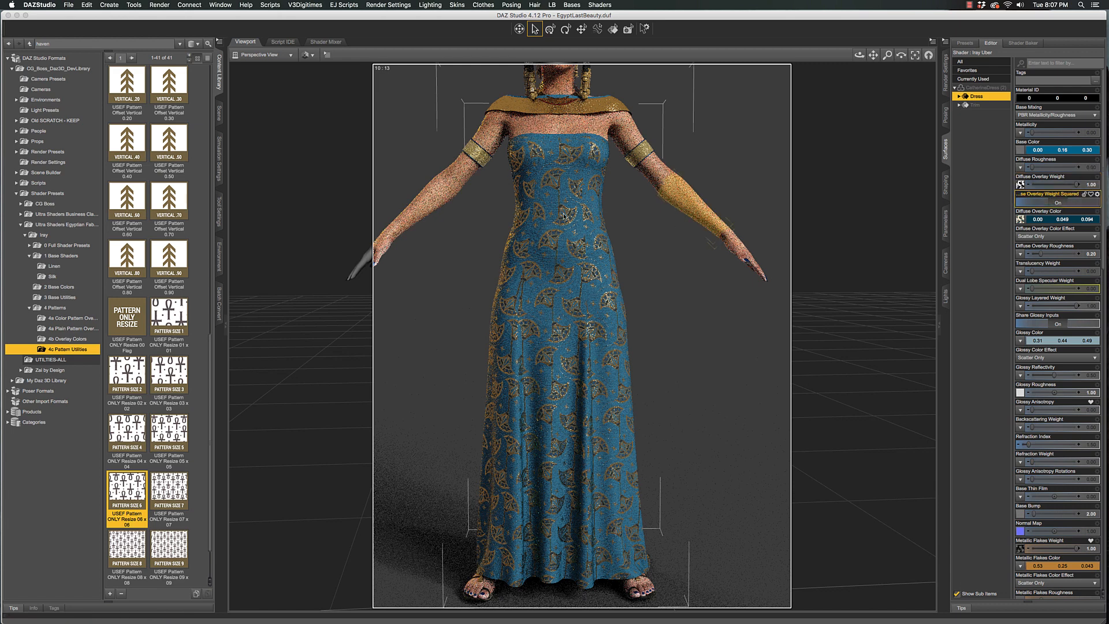
# Switch the dress pattern's metal accent off with USEF 02a Metal Accent OFF, followed by USEF 02 Metal Accent Silver On from 4b Overlay Colors
pyautogui.click(68, 339)
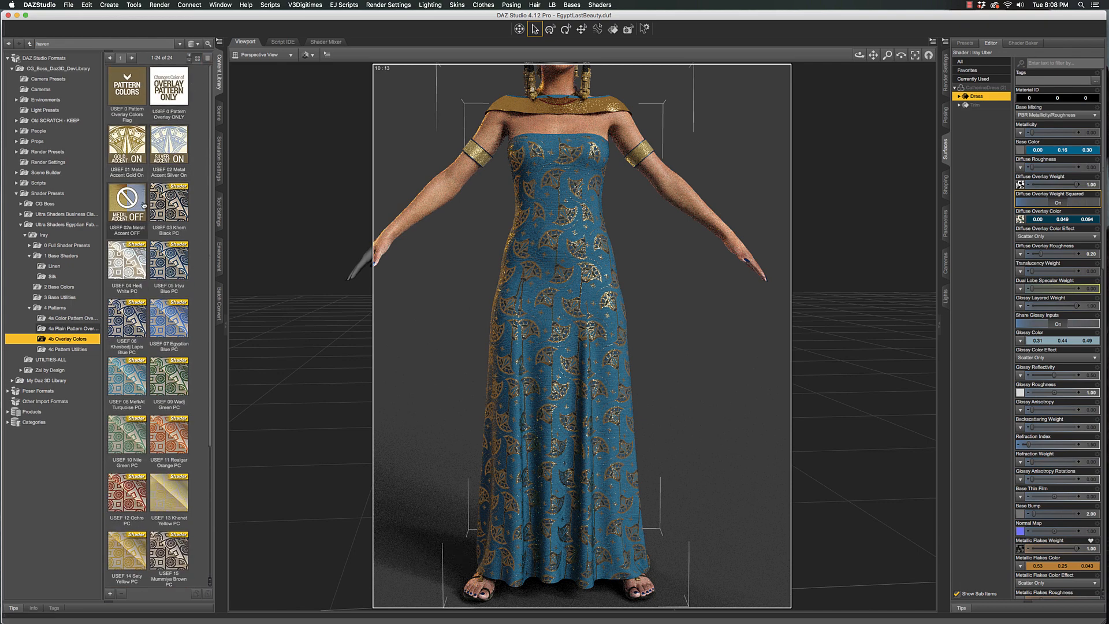
pyautogui.click(133, 212)
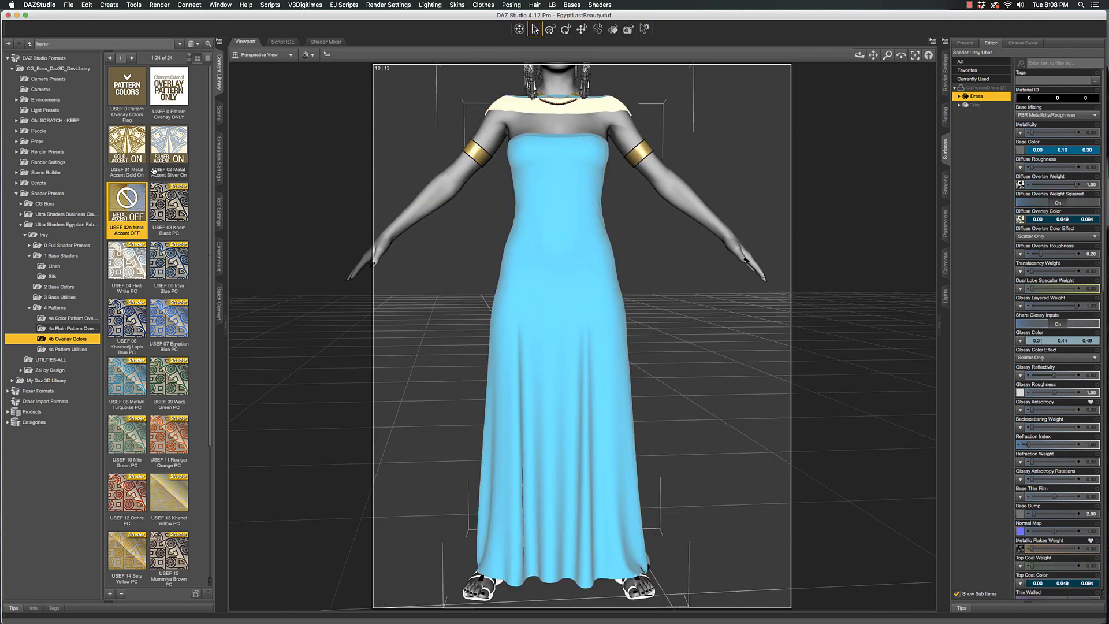
pyautogui.moveTo(174, 161)
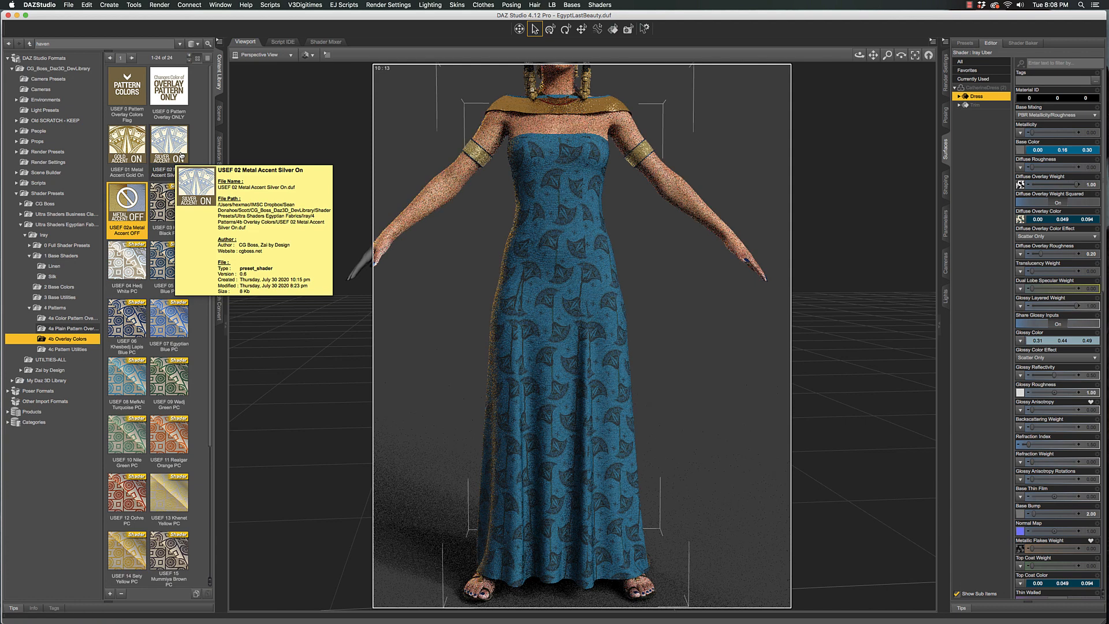
pyautogui.click(176, 153)
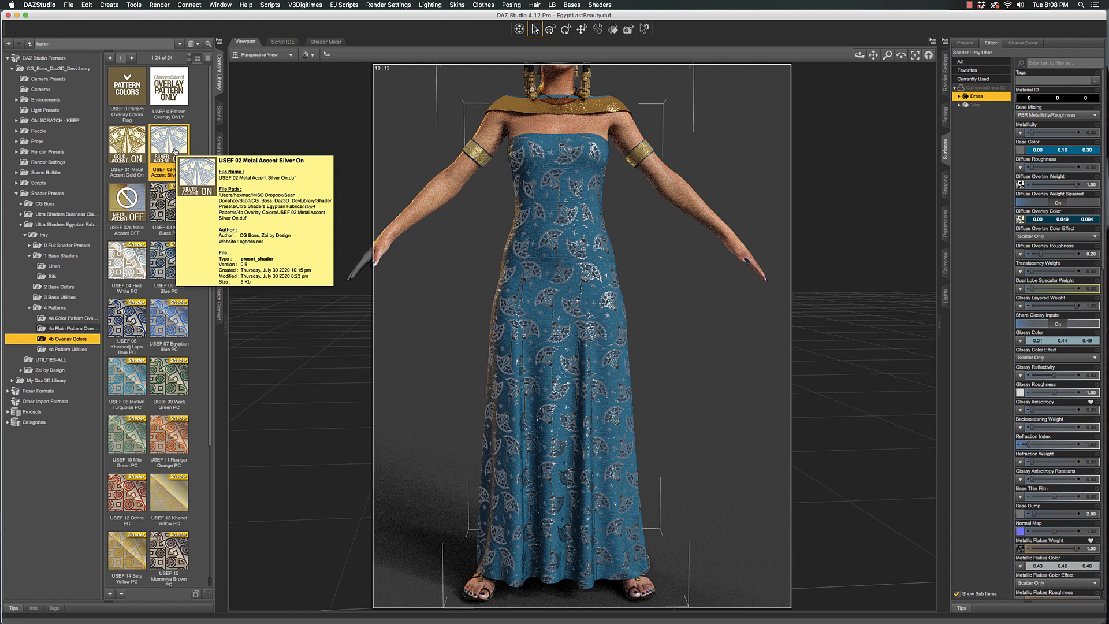
pyautogui.moveTo(175, 151); pyautogui.dragTo(622, 118)
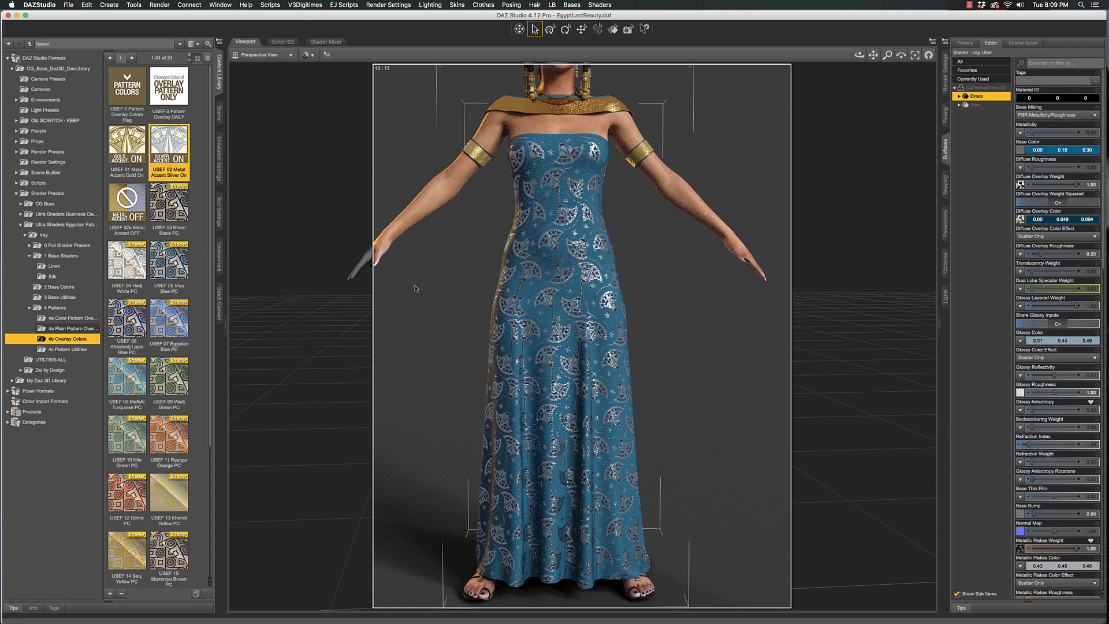
# Review the Ultra Shaders Egyptian Fabrics folder sequence from 0 Full Shader Presets through base shaders, base colors, base utilities and patterns
pyautogui.click(61, 246)
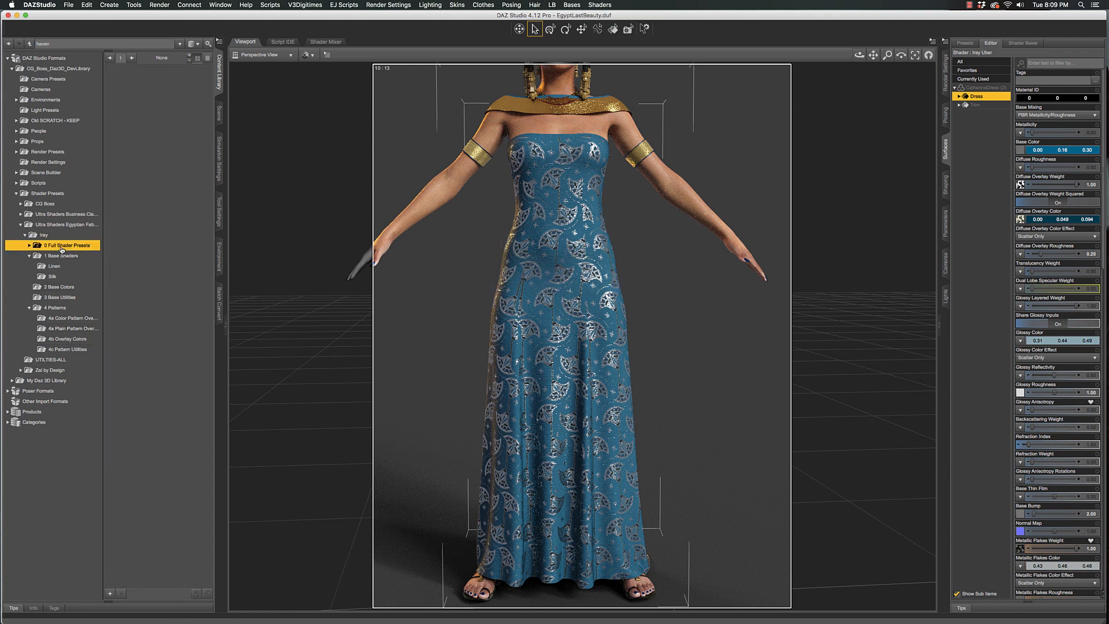
pyautogui.click(30, 256)
pyautogui.click(29, 287)
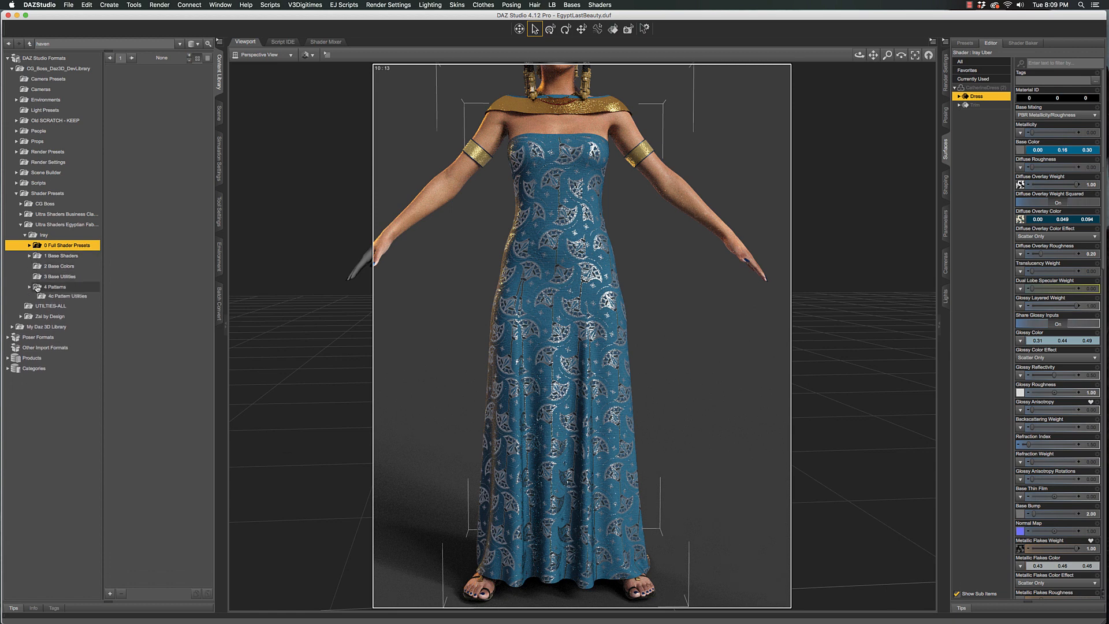
pyautogui.click(35, 257)
pyautogui.click(29, 256)
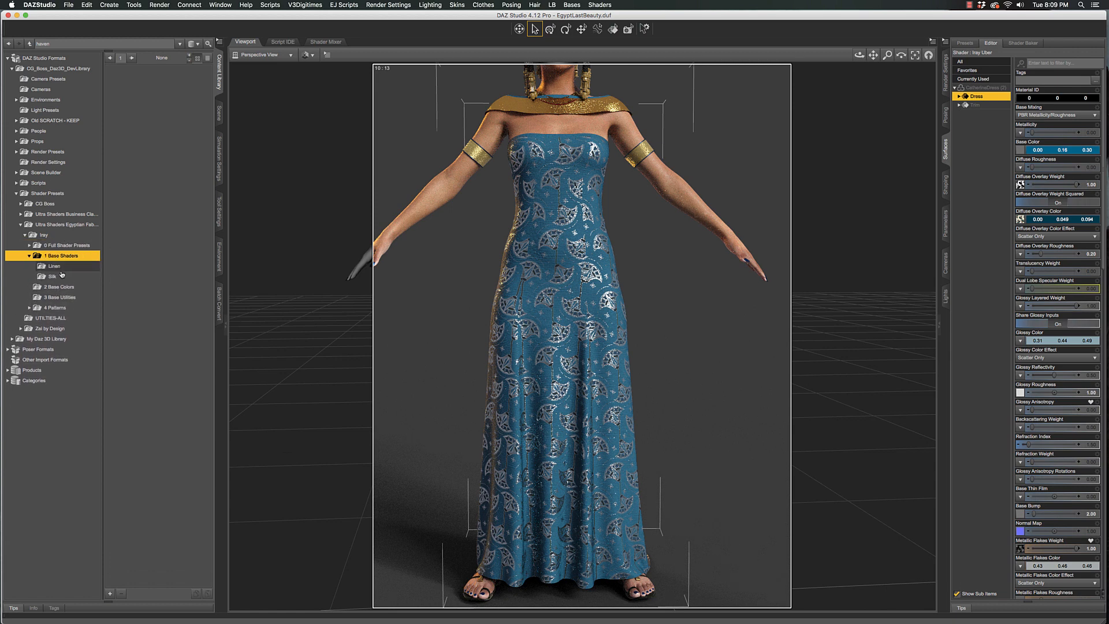
pyautogui.click(52, 276)
pyautogui.click(55, 287)
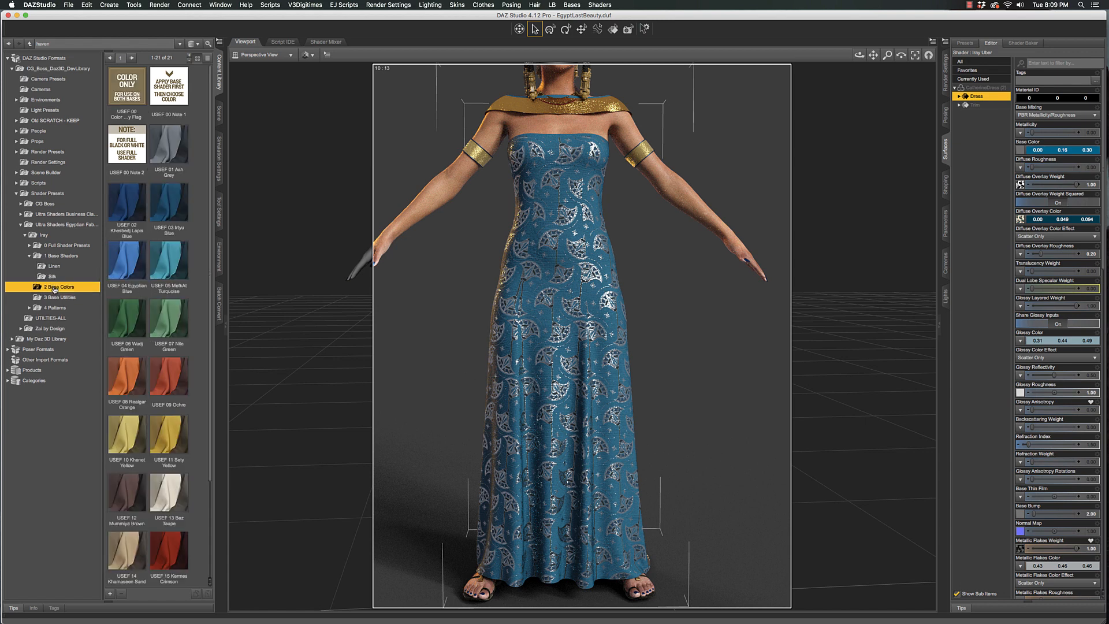
pyautogui.click(56, 297)
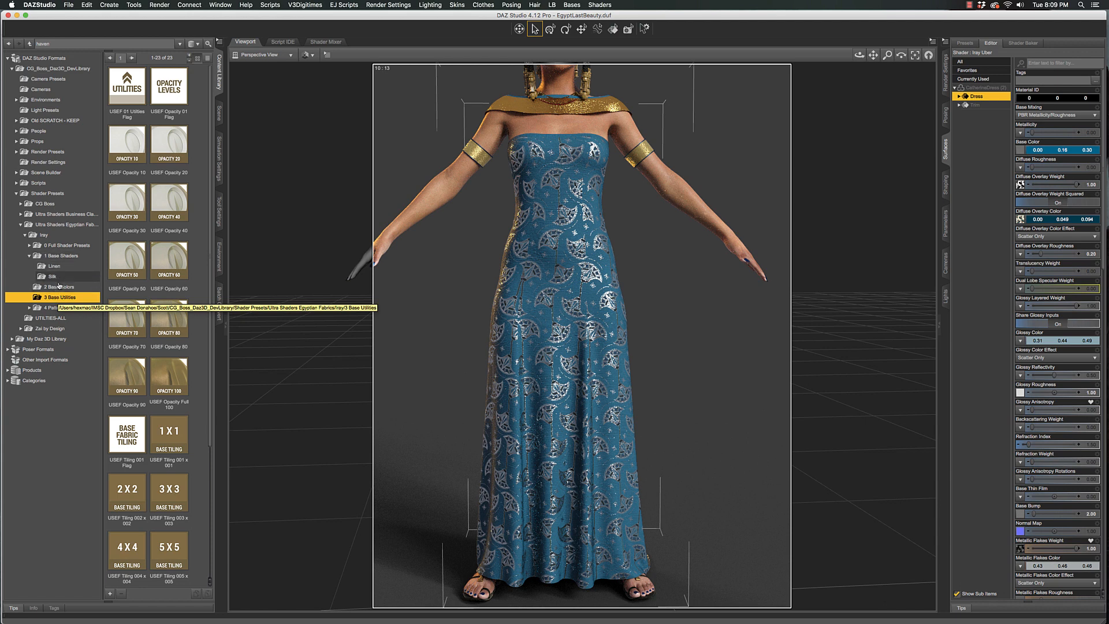
pyautogui.click(53, 308)
pyautogui.click(29, 309)
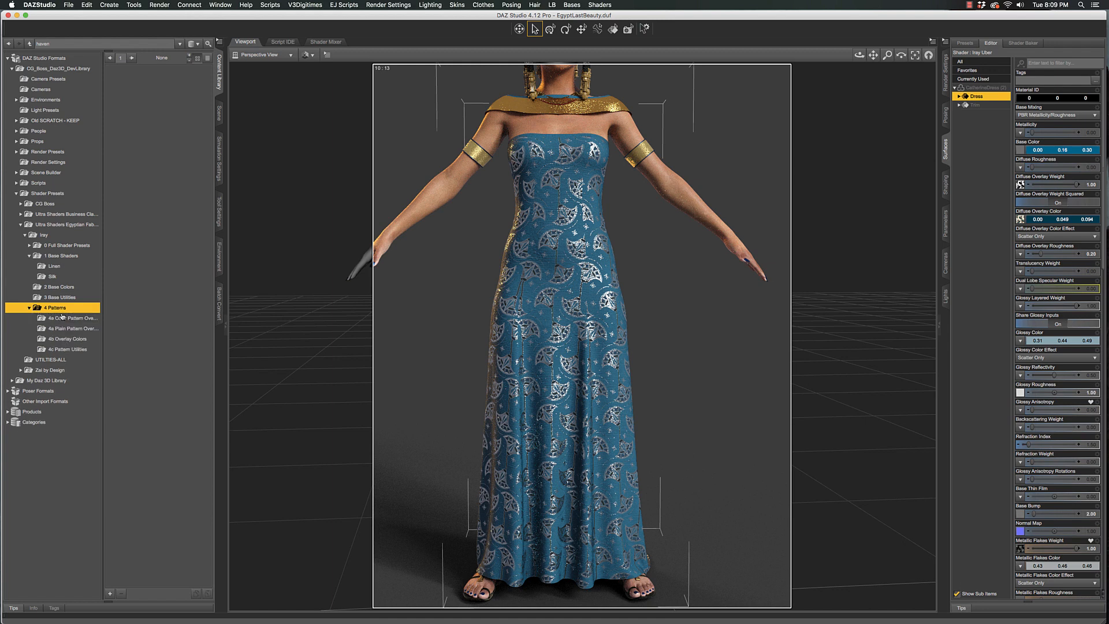
pyautogui.click(67, 318)
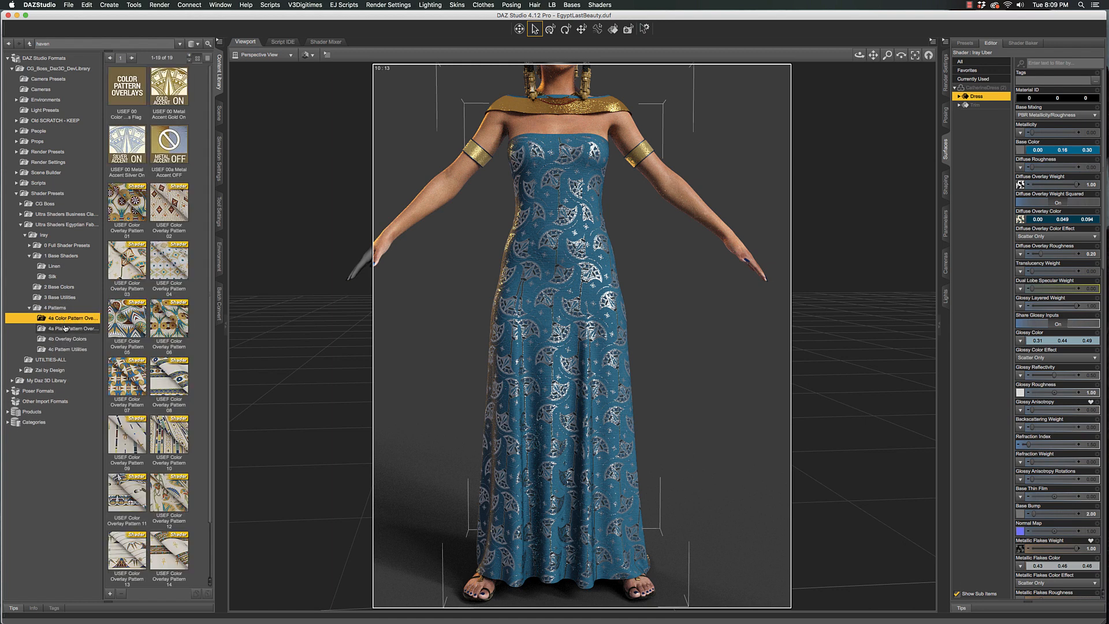
# Clear the dress's overlay with USEF 00 Remove Pattern and apply USEF Egyptian Overlay 08 from the 4a Plain Pattern Overlays folder
pyautogui.click(66, 329)
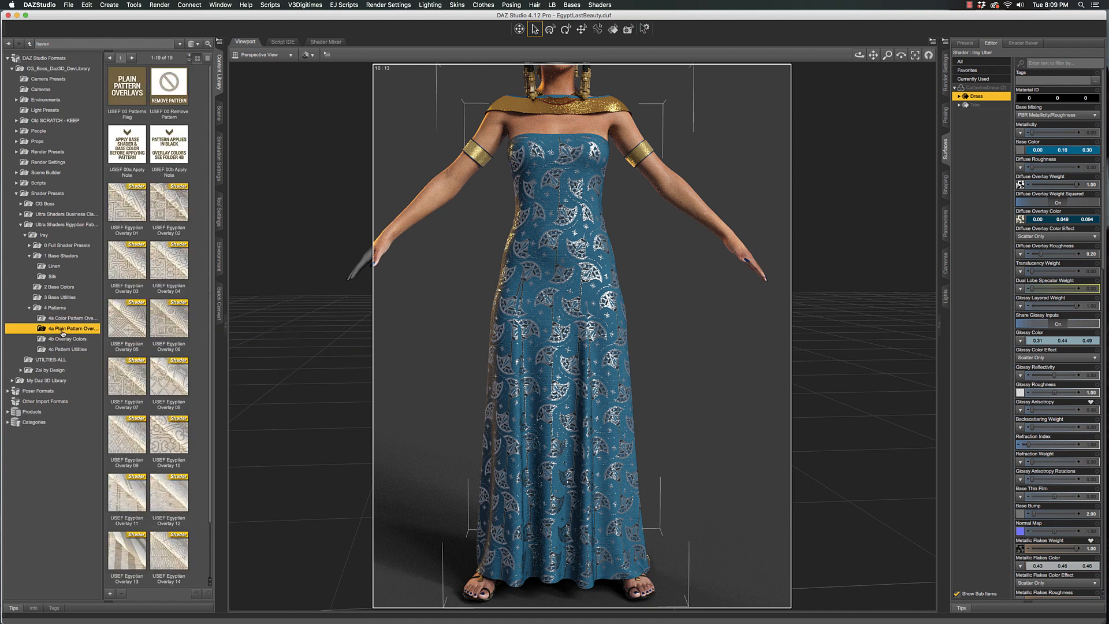
pyautogui.click(502, 364)
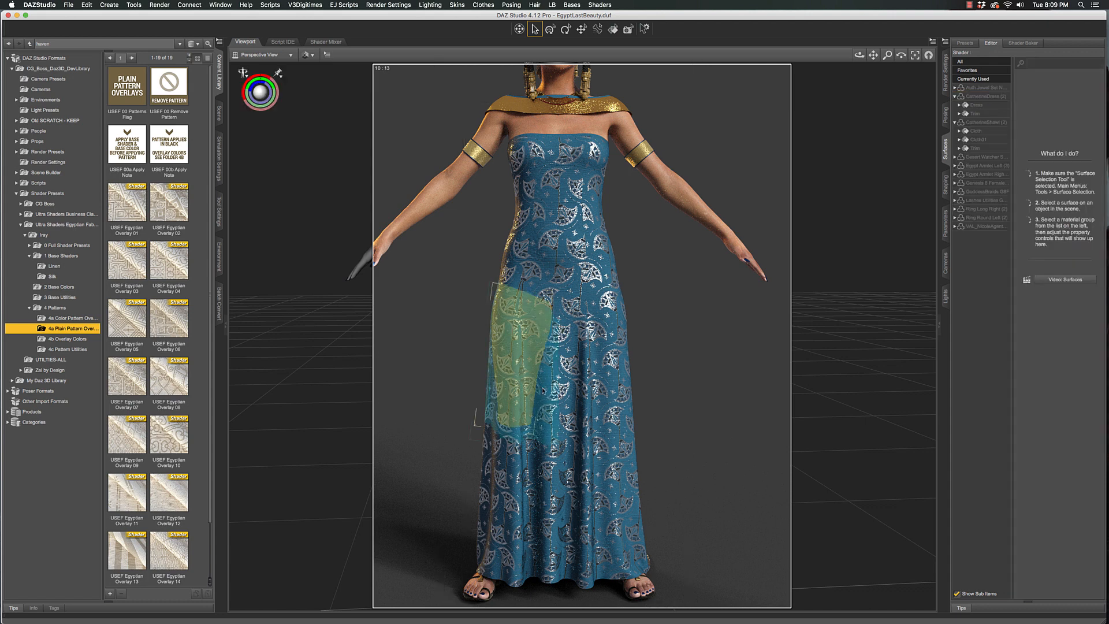
pyautogui.doubleClick(167, 102)
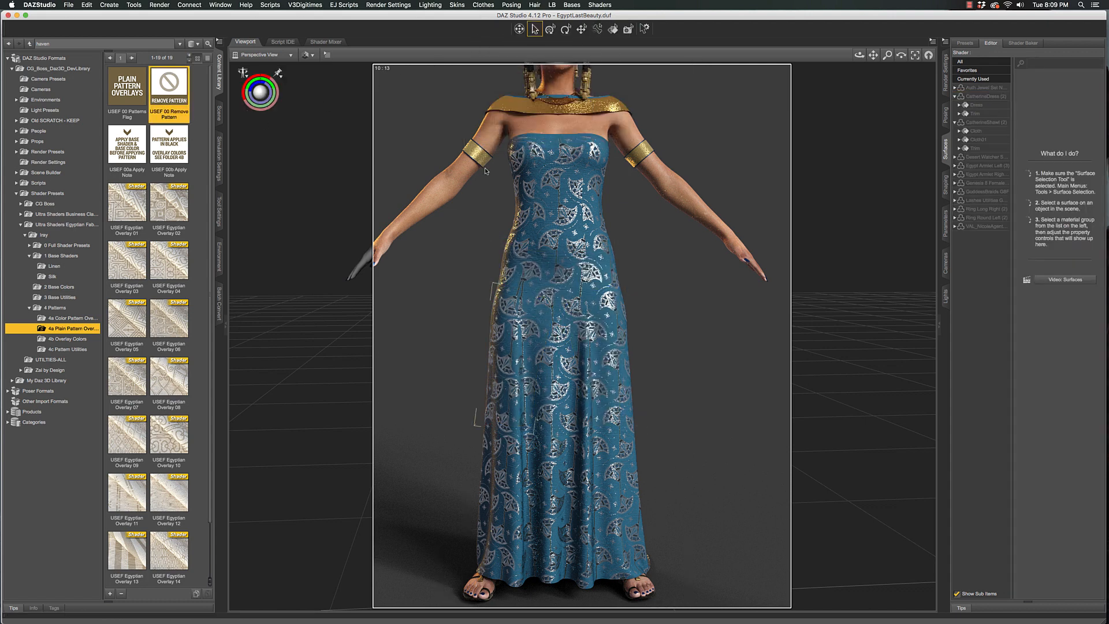
pyautogui.click(613, 28)
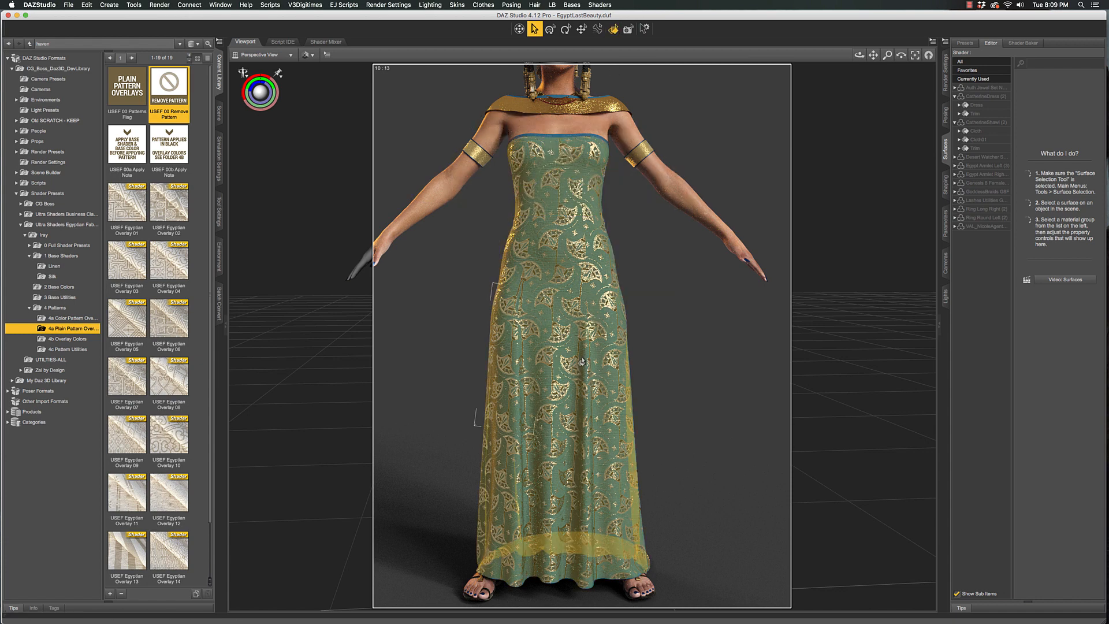
pyautogui.click(595, 335)
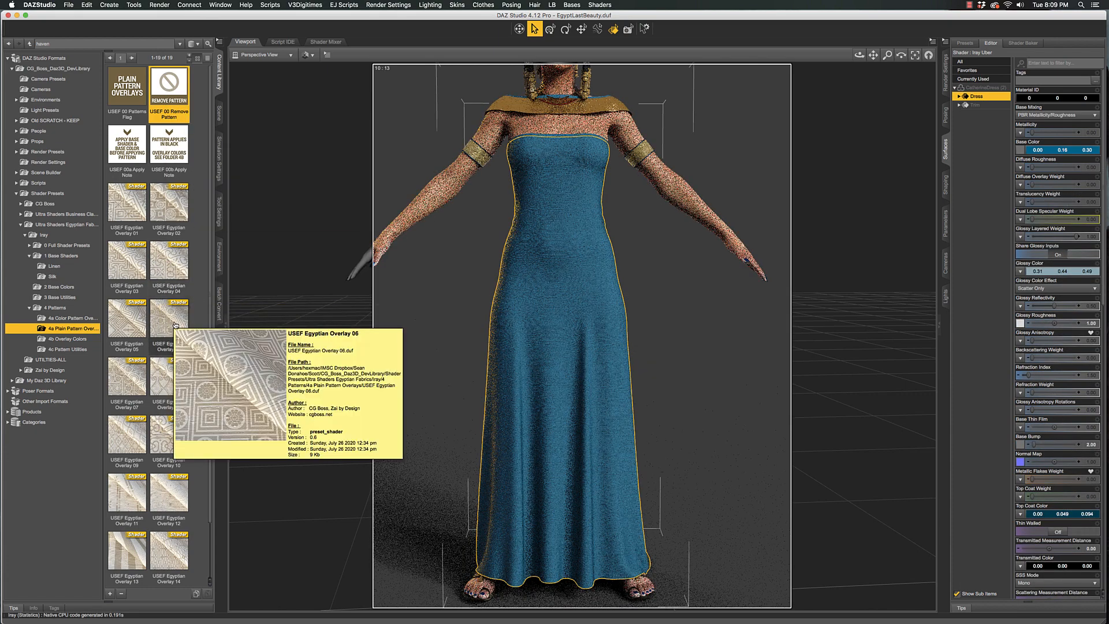
pyautogui.click(168, 381)
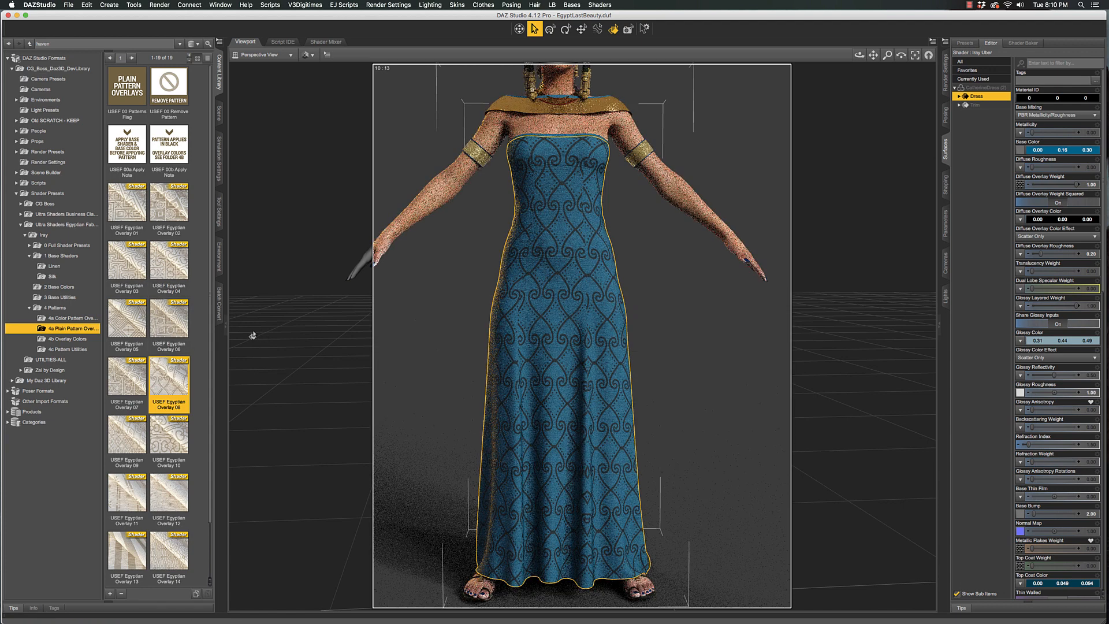
pyautogui.click(548, 31)
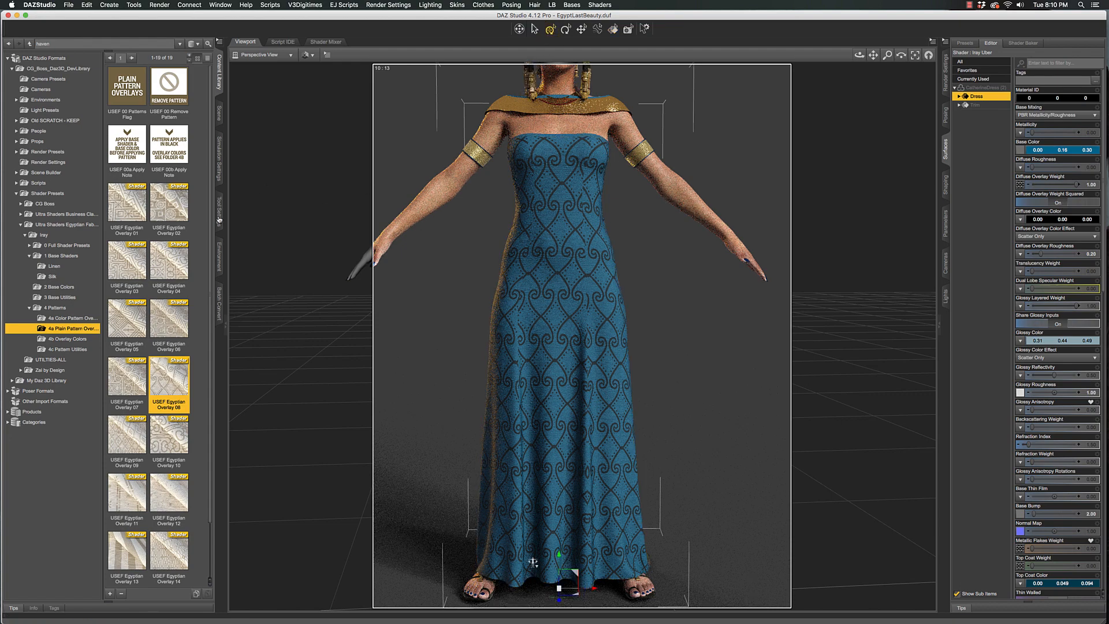
# Recolor the dress's plain overlay with USEF 05 Irtyu Blue PC and add USEF 01 Metal Accent Gold On from 4b Overlay Colors
pyautogui.click(68, 339)
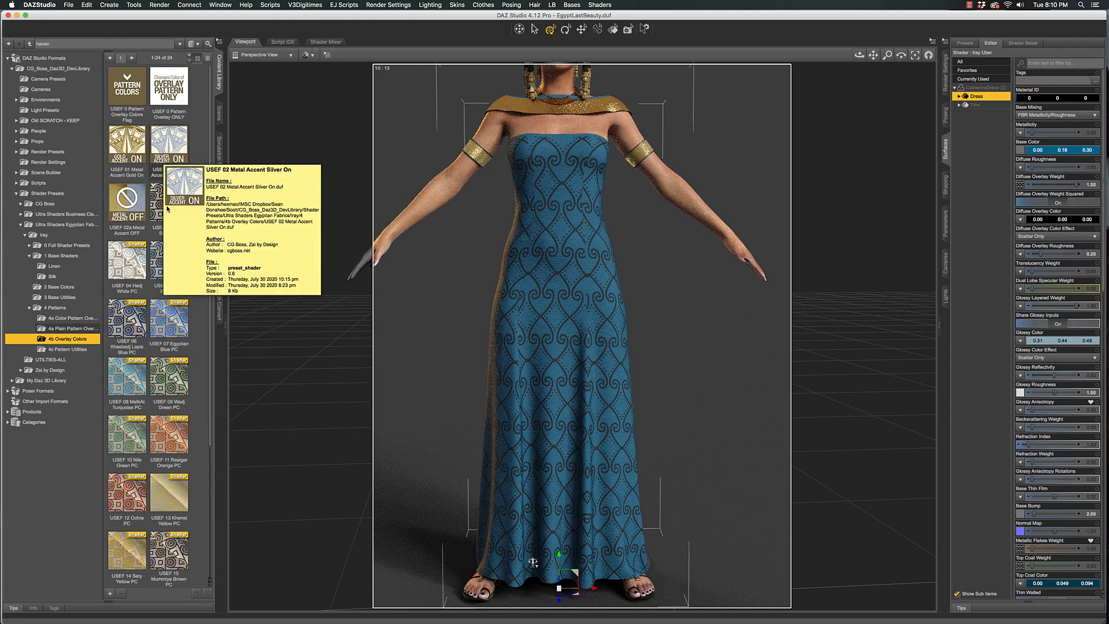
pyautogui.moveTo(167, 313)
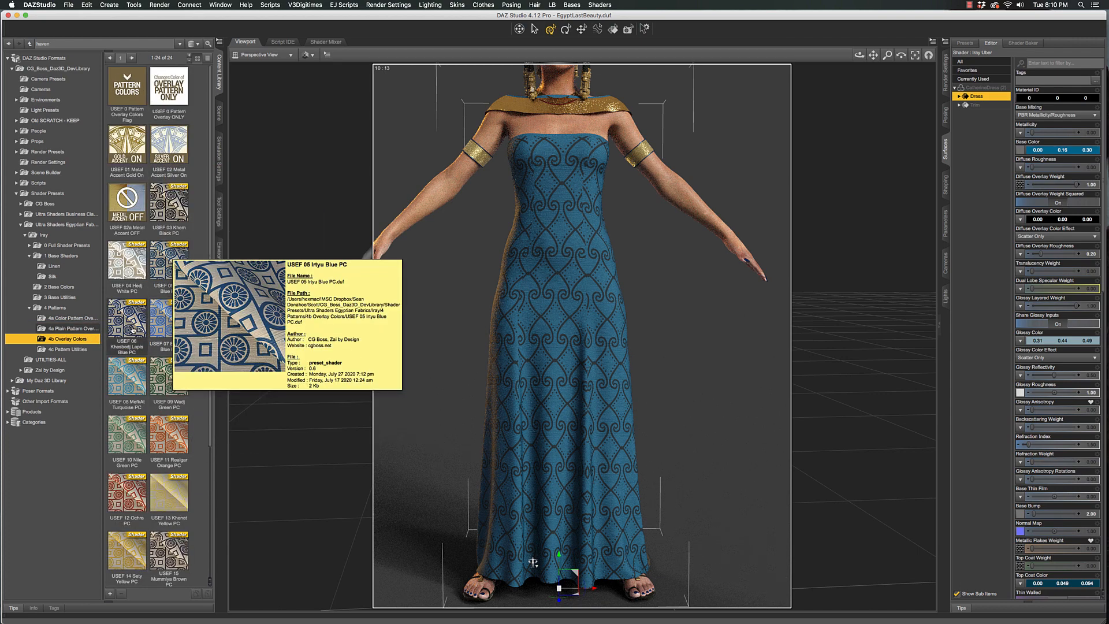
pyautogui.click(174, 273)
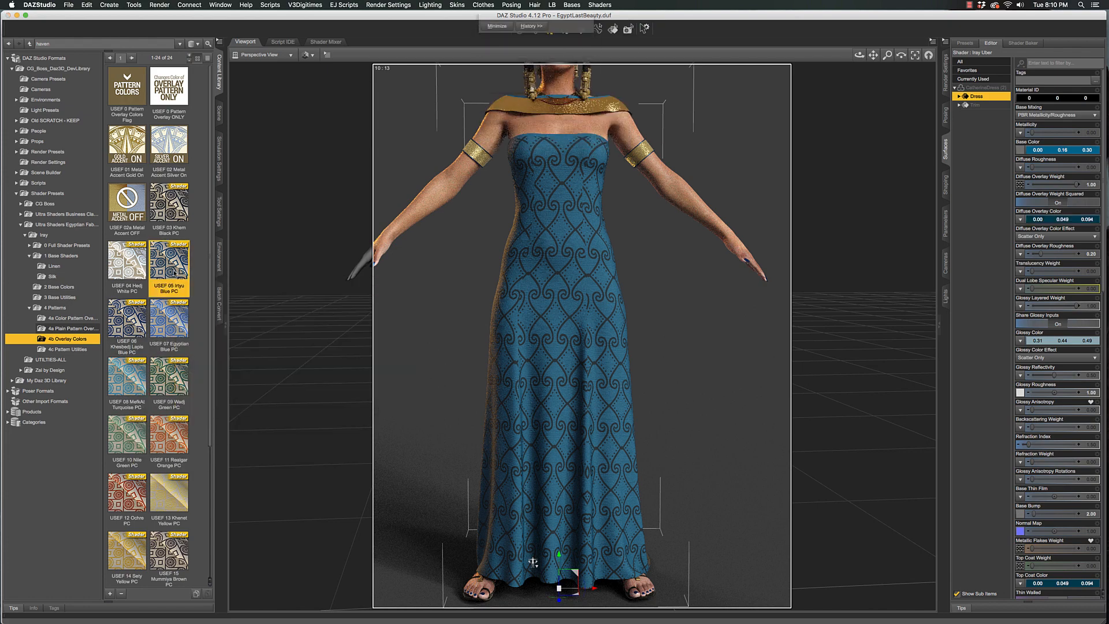
pyautogui.moveTo(174, 276)
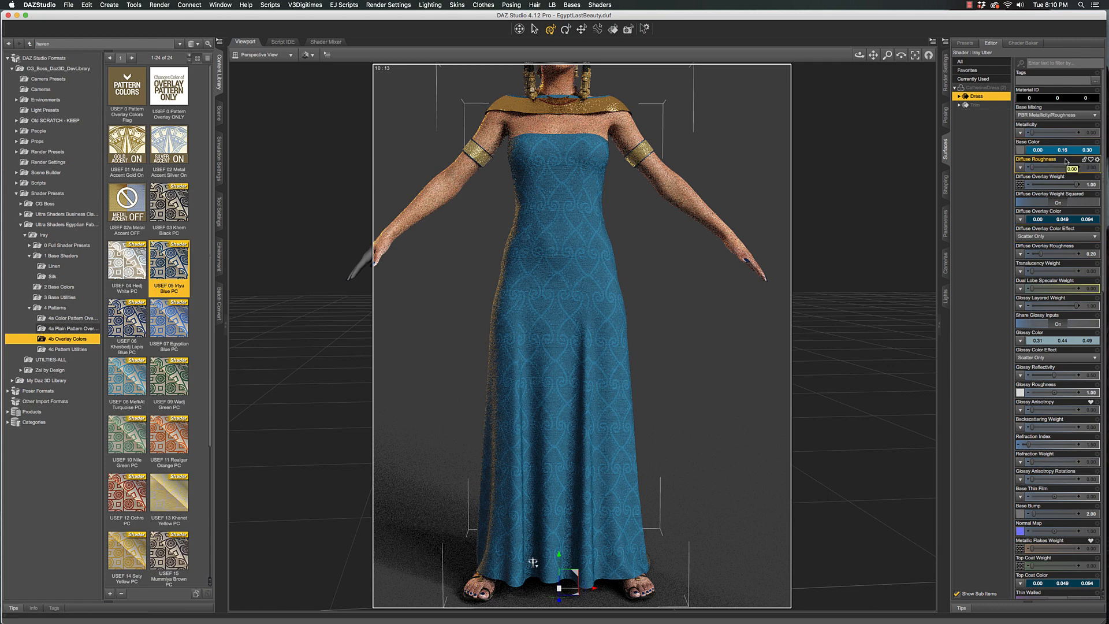
pyautogui.scroll(-1, 1062, 520)
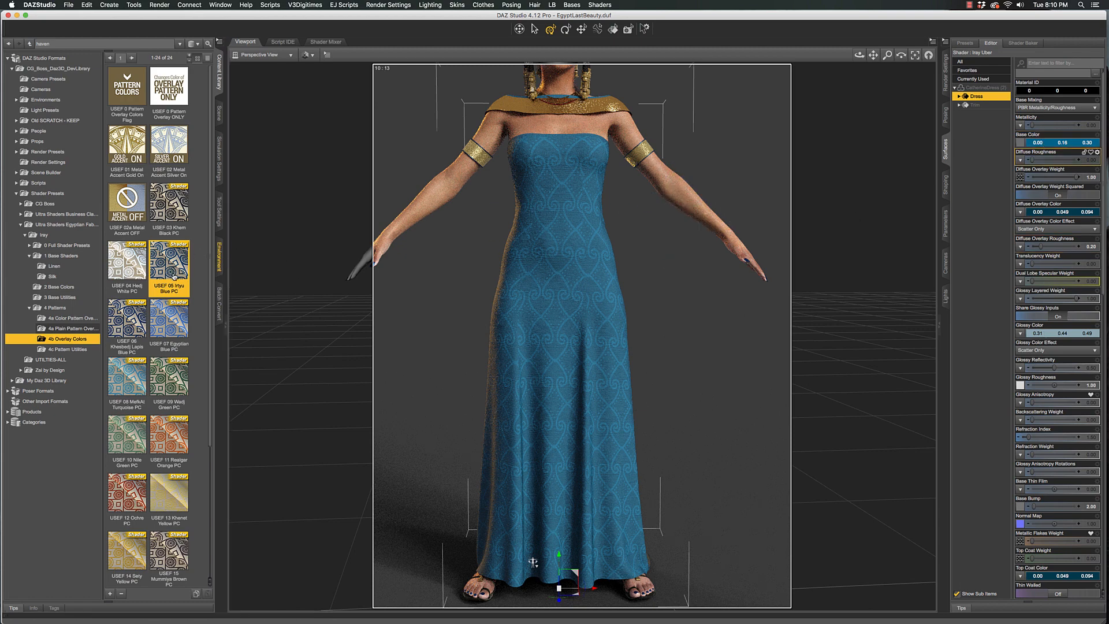
pyautogui.click(127, 157)
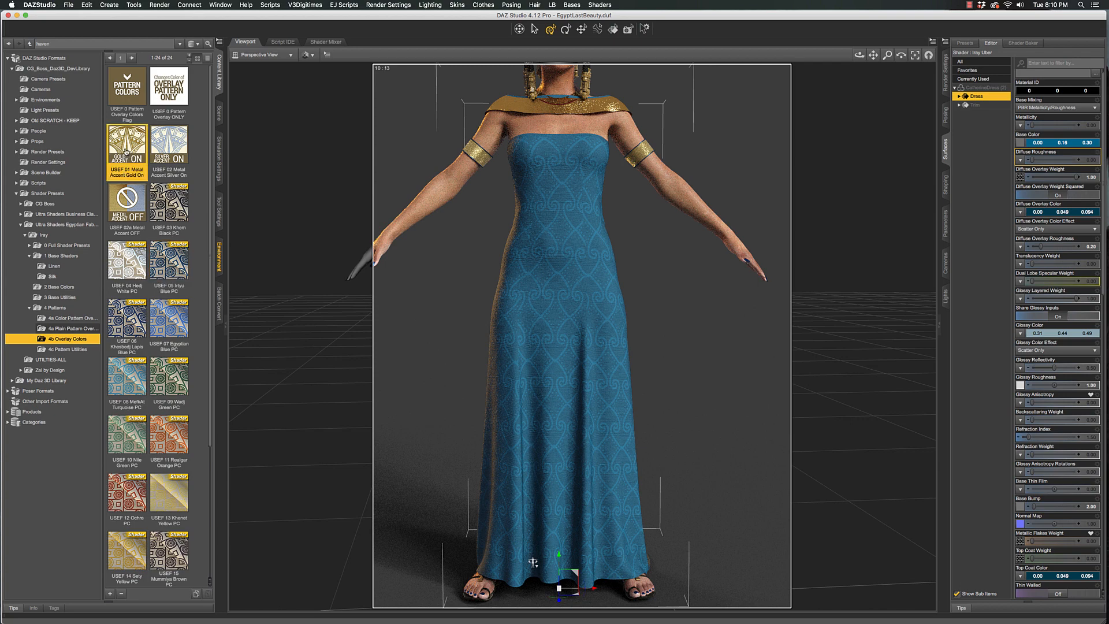
pyautogui.doubleClick(126, 151)
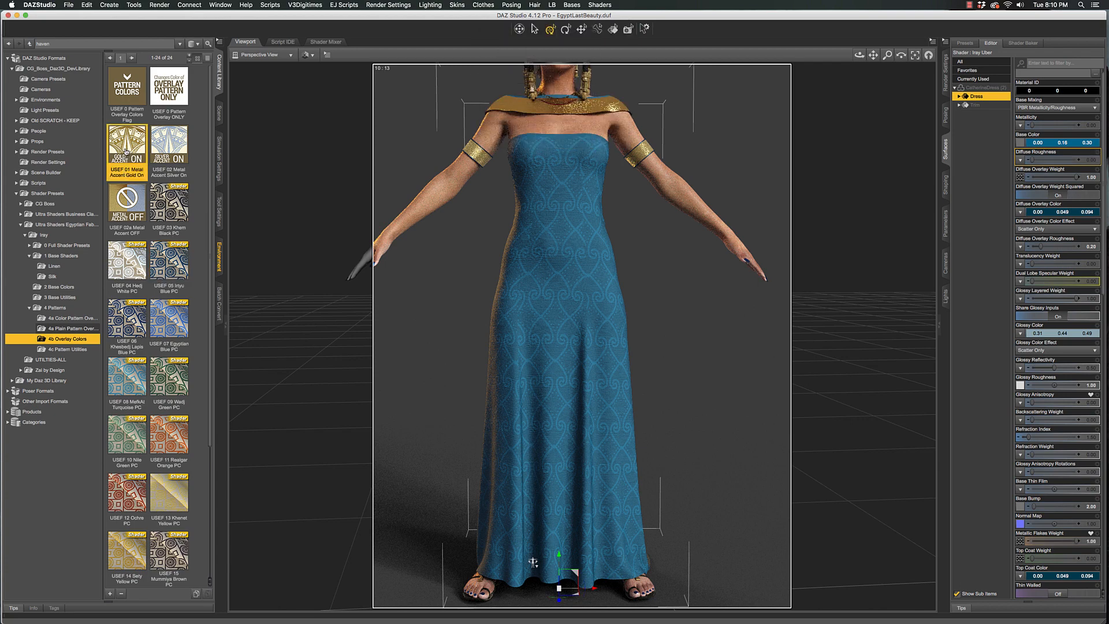